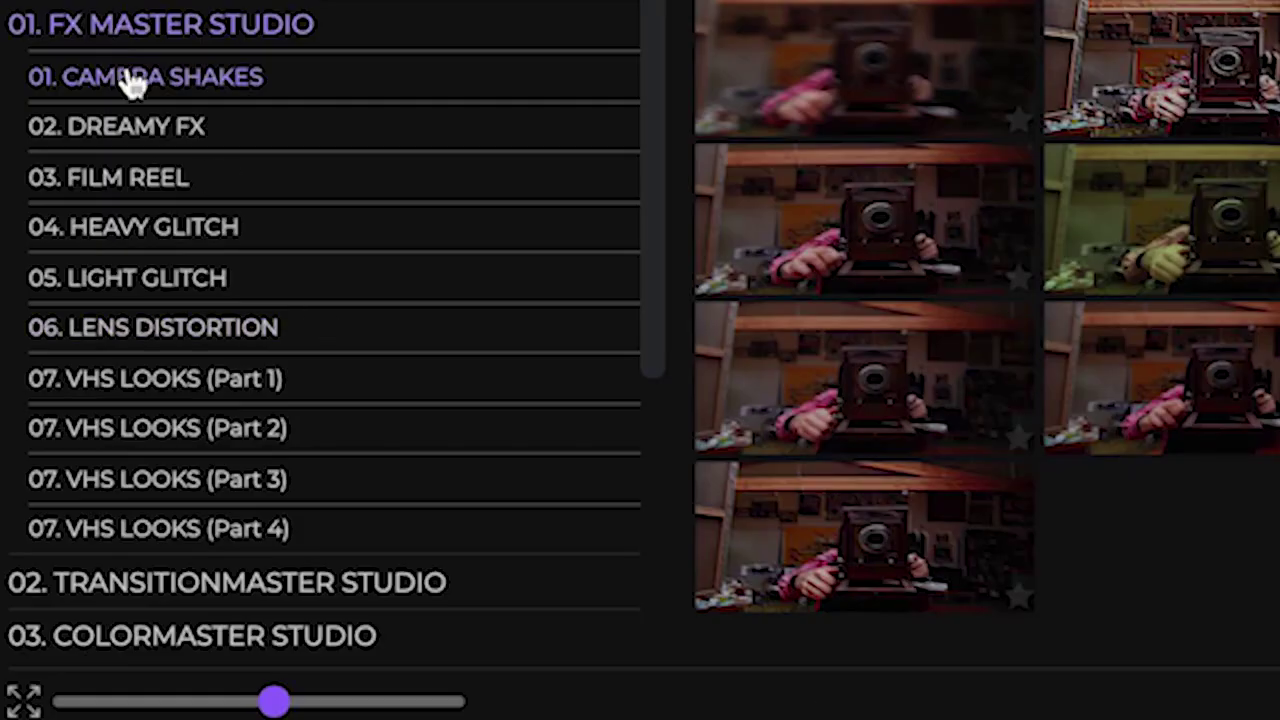
- Add the Dreamy FX Minor Echos preset above the first clip, trimmed to the clip's length
{"action": "left_click", "coordinate": [163, 145]}
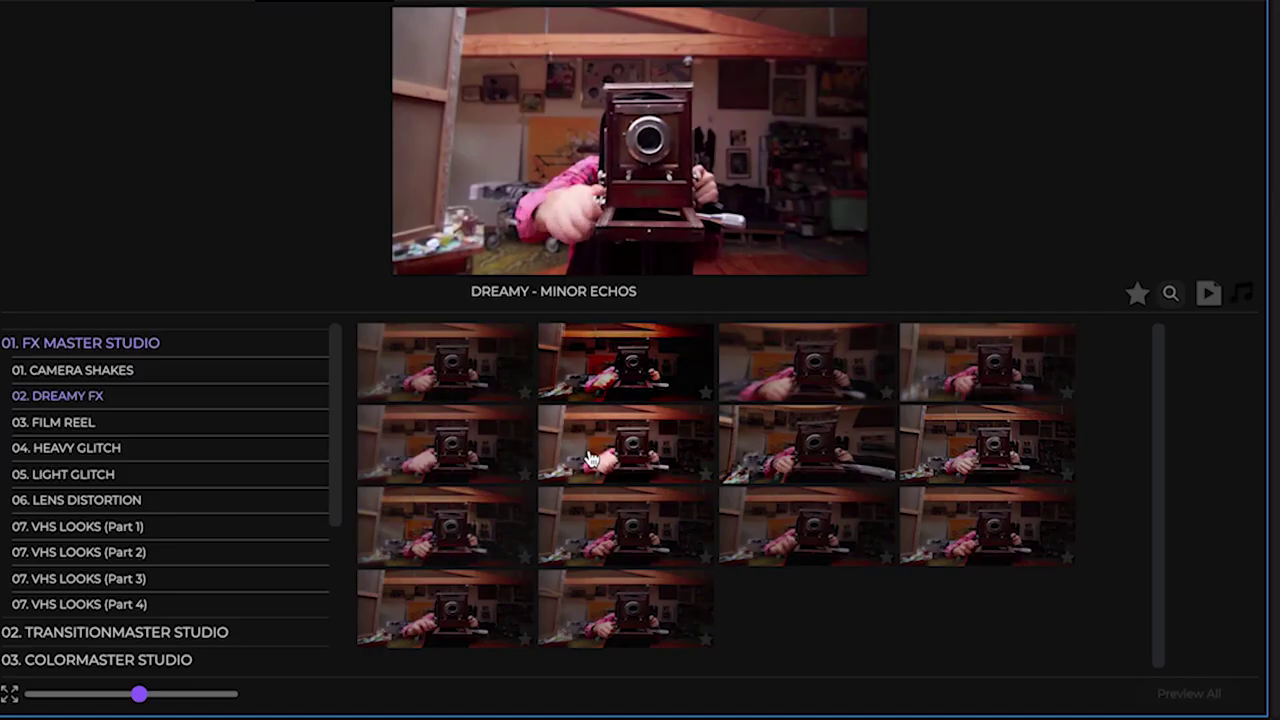
{"action": "left_click", "coordinate": [590, 458]}
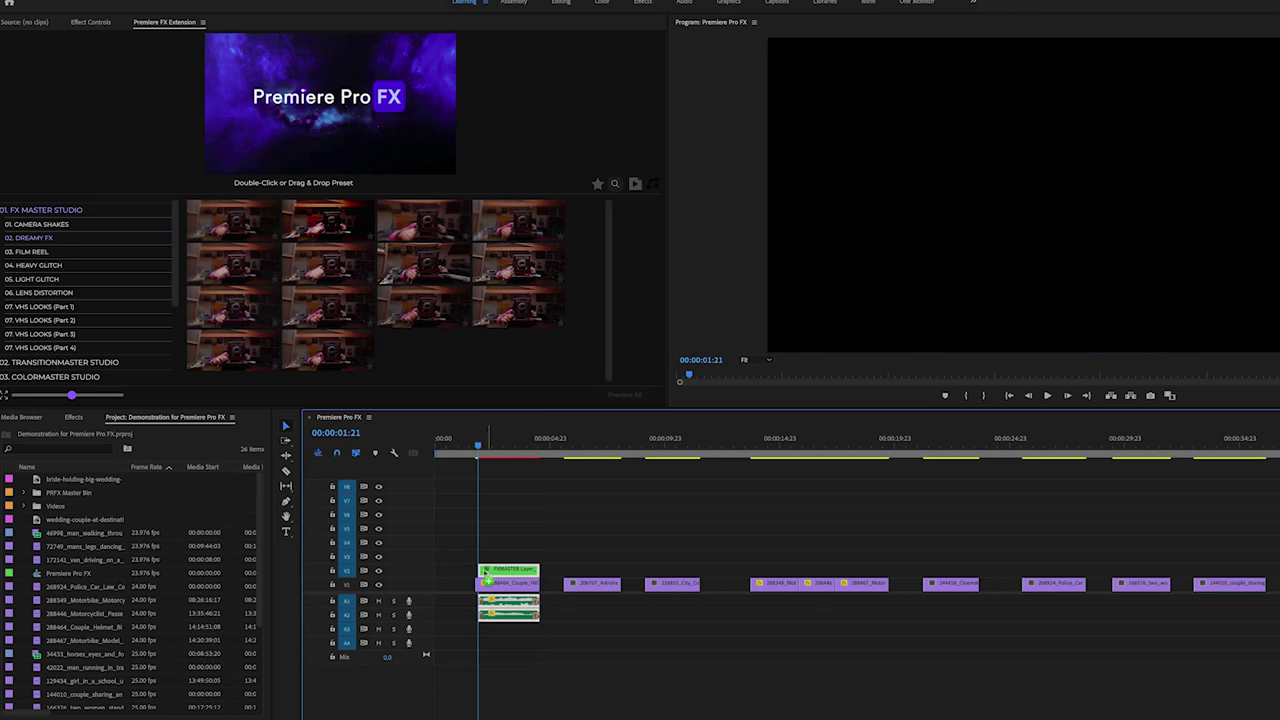
{"action": "left_click_drag", "start_coordinate": [530, 570], "coordinate": [538, 588]}
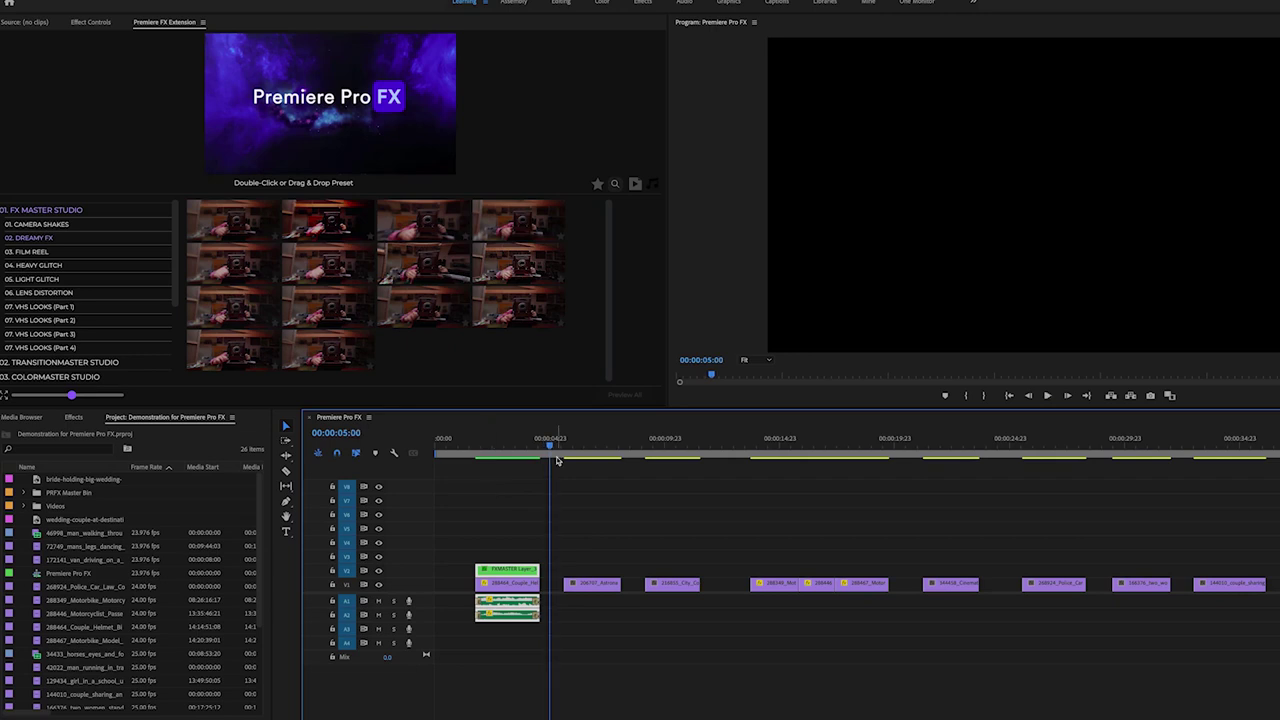
{"action": "left_click", "coordinate": [566, 449]}
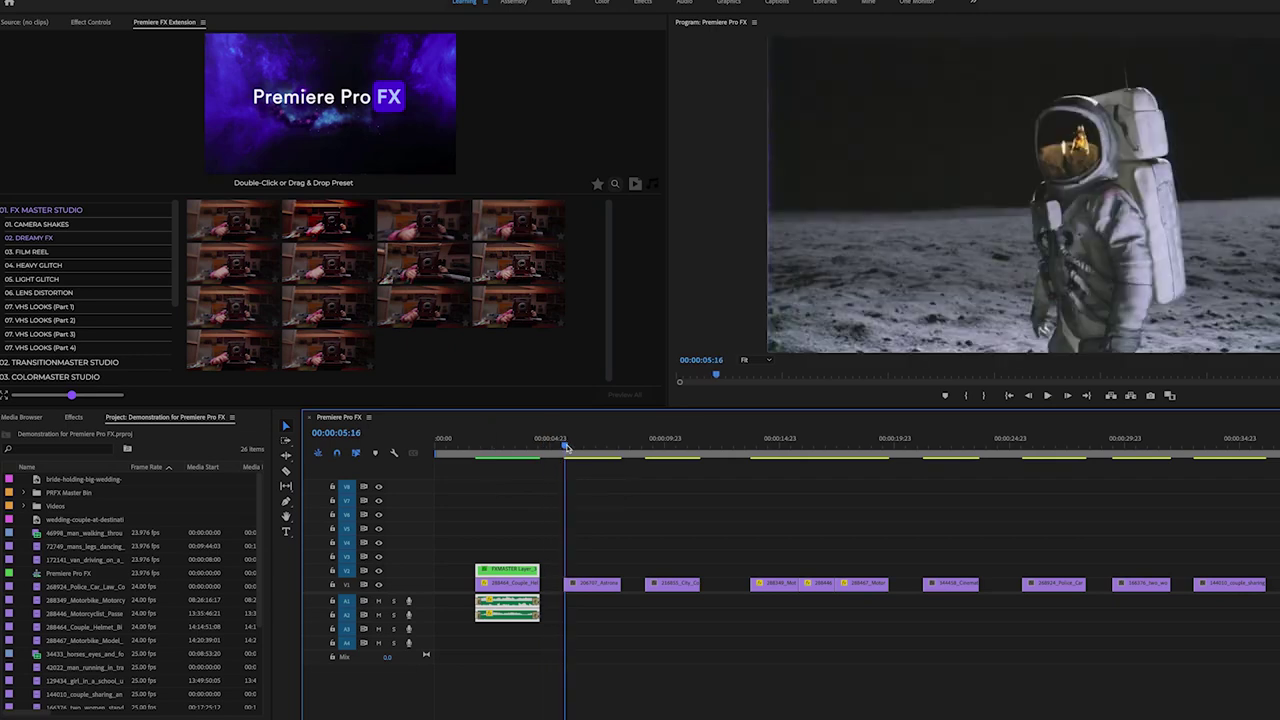
{"action": "left_click", "coordinate": [40, 280]}
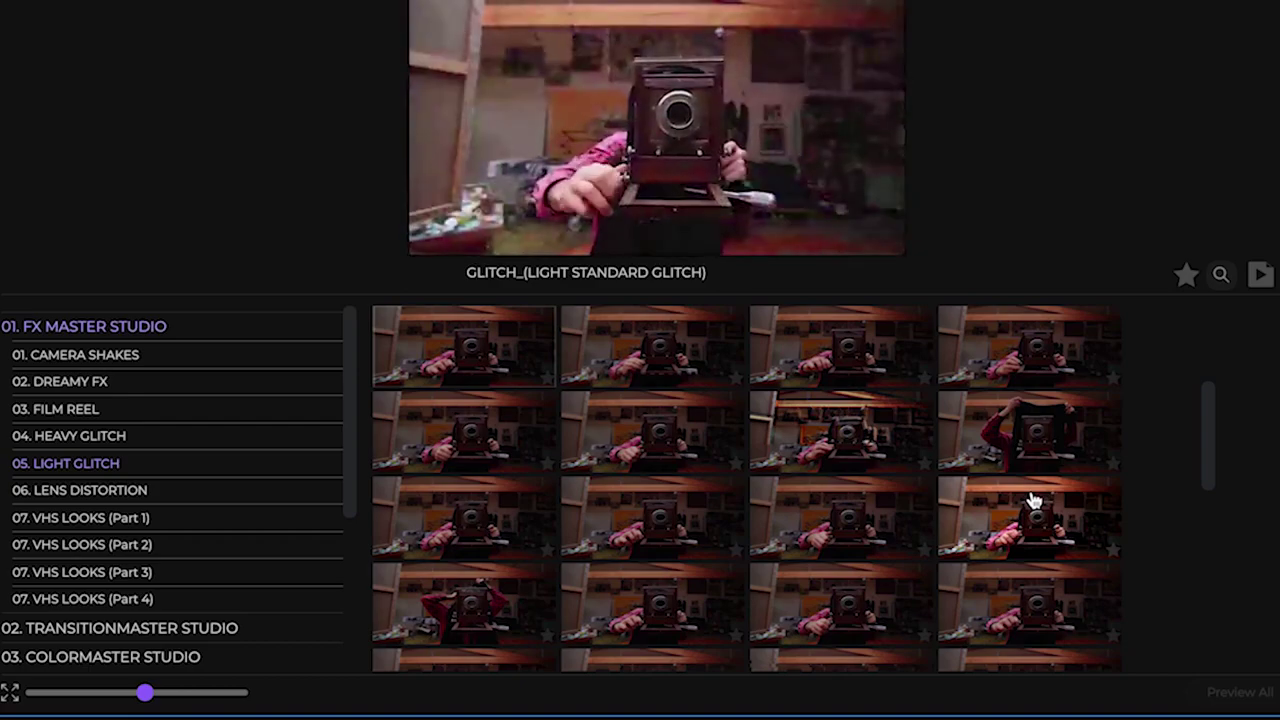
- Apply the Light Standard Glitch preset over the astronaut clip and preview it
{"action": "double_click", "coordinate": [1034, 500]}
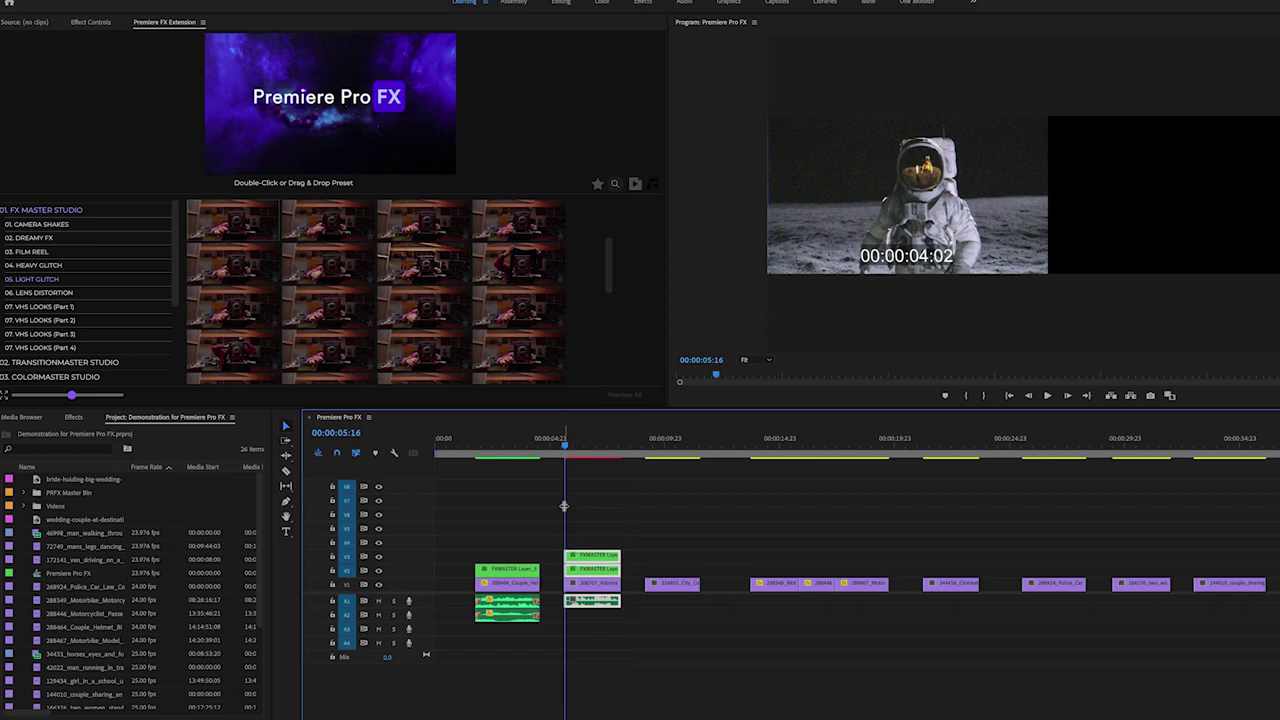
{"action": "key", "text": "space"}
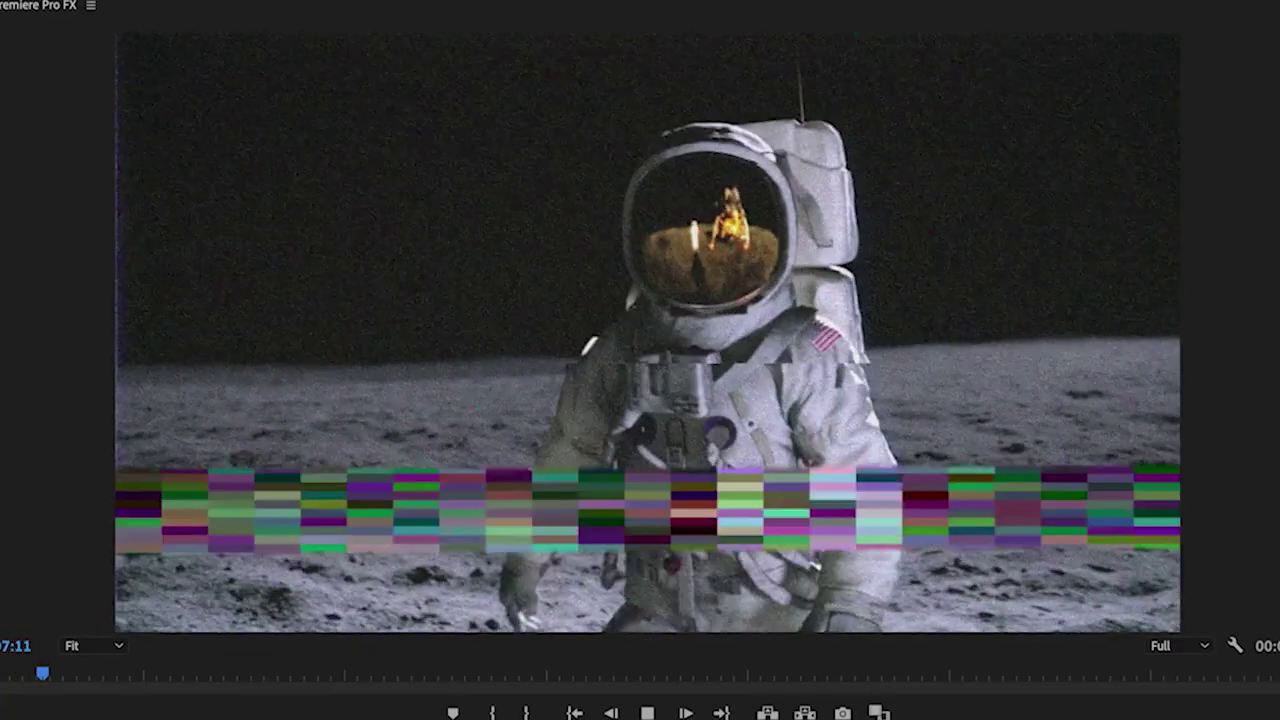
{"action": "key", "text": "space"}
{"action": "key", "text": "space"}
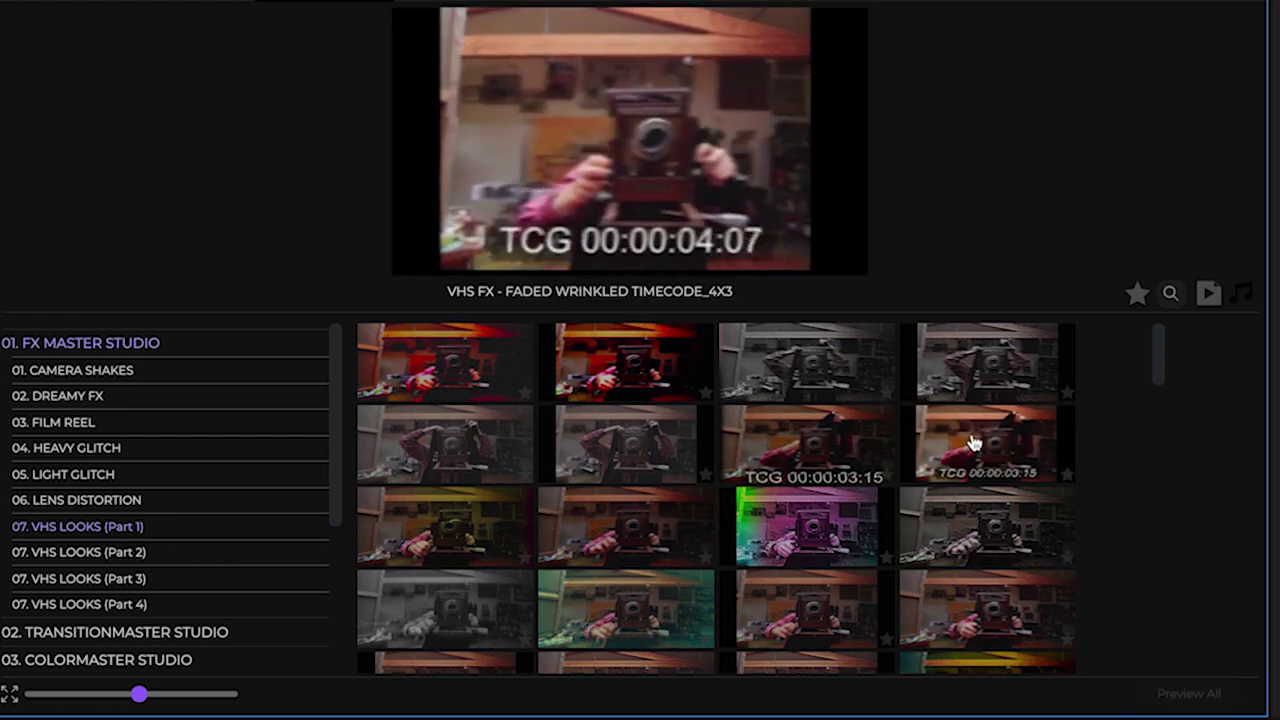
- Apply the VHS FX Faded Wrinkled Timecode look over the city clip and preview playback
{"action": "scroll", "coordinate": [973, 443], "scroll_direction": "down", "scroll_amount": 5}
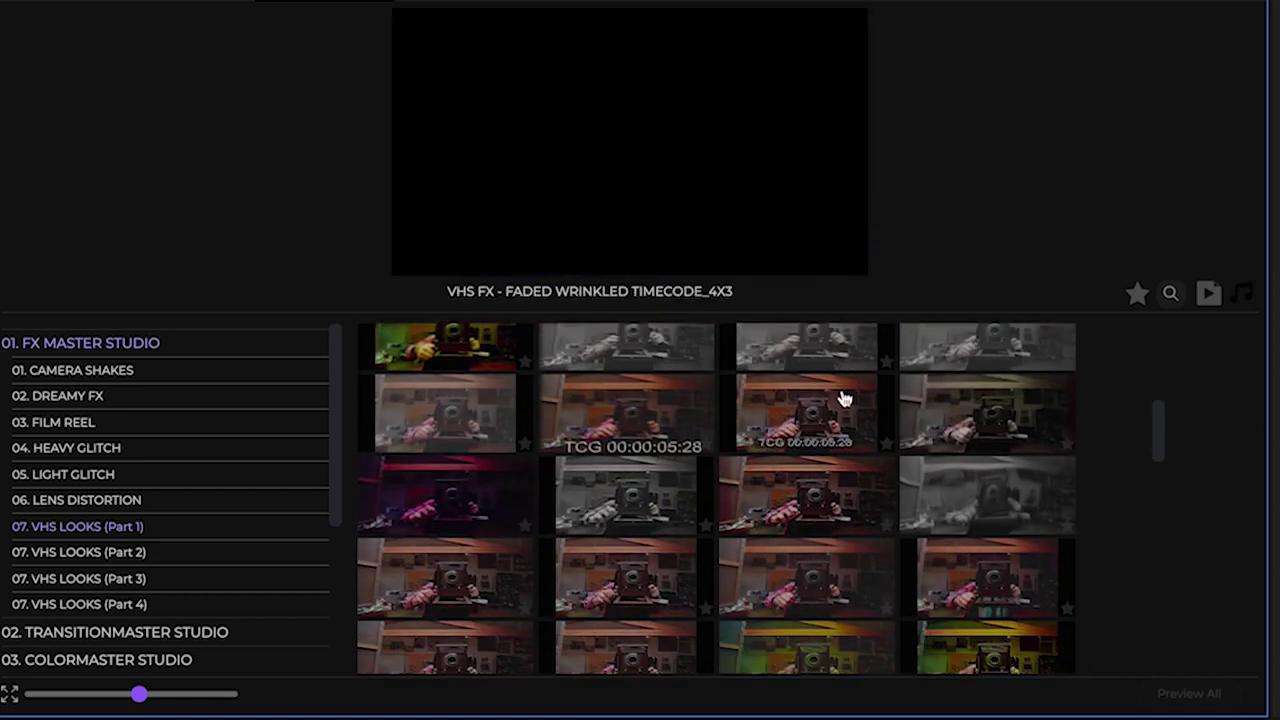
{"action": "double_click", "coordinate": [785, 416]}
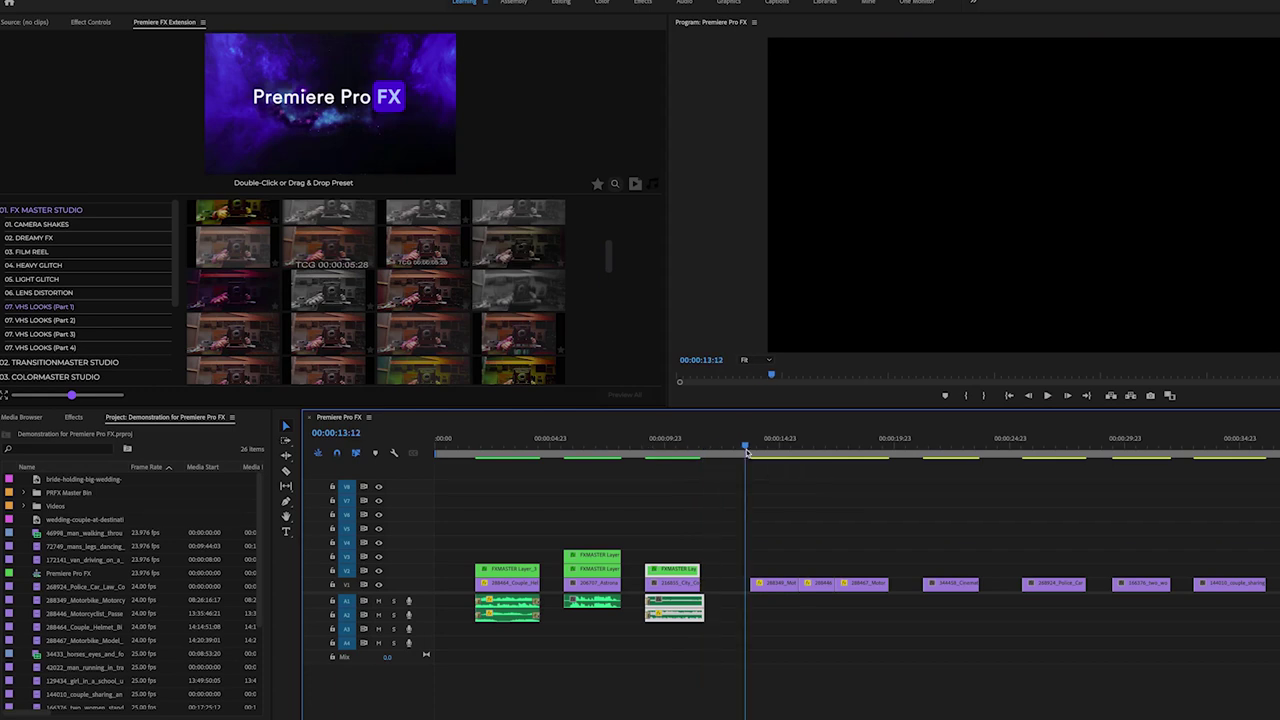
{"action": "key", "text": "space"}
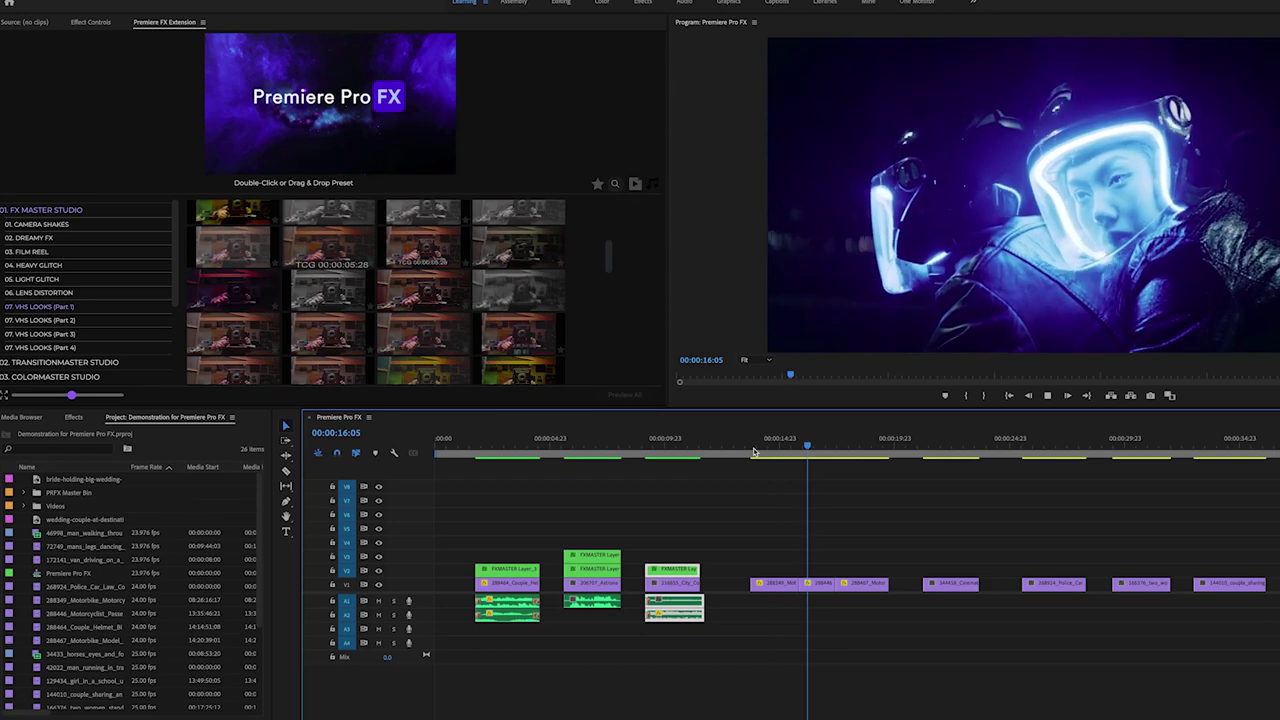
{"action": "left_click", "coordinate": [754, 452]}
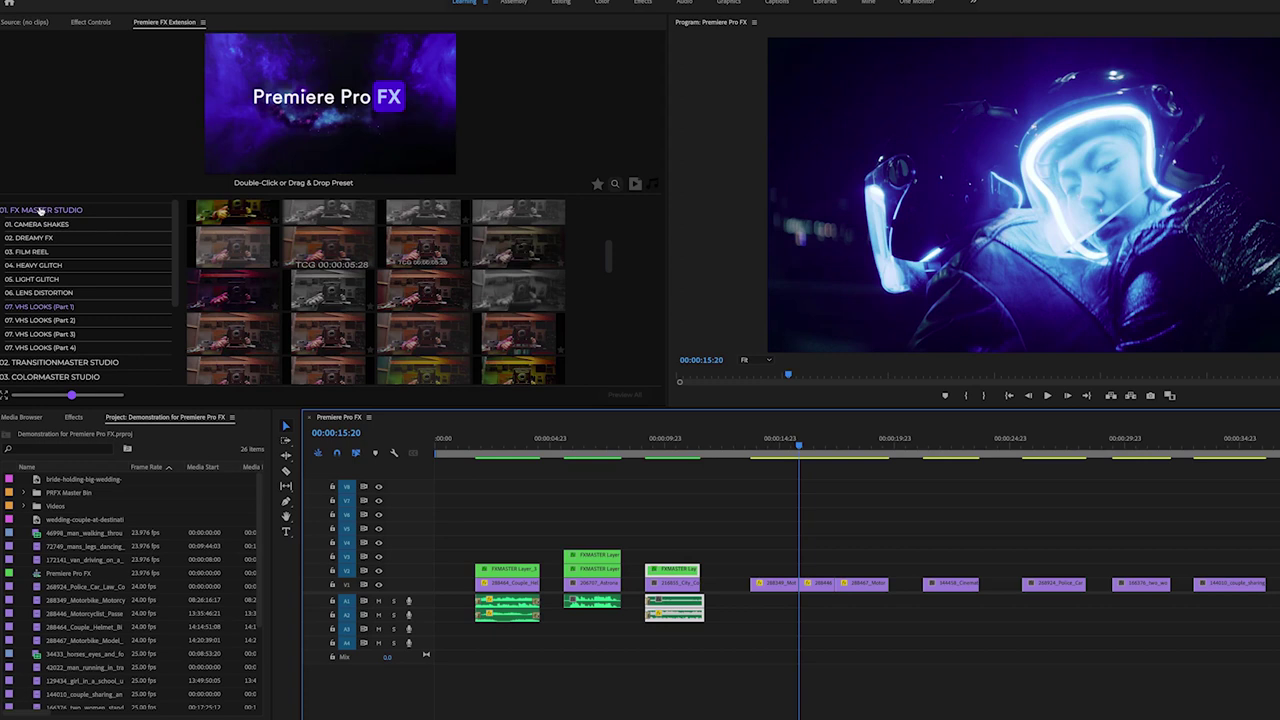
{"action": "left_click", "coordinate": [40, 211]}
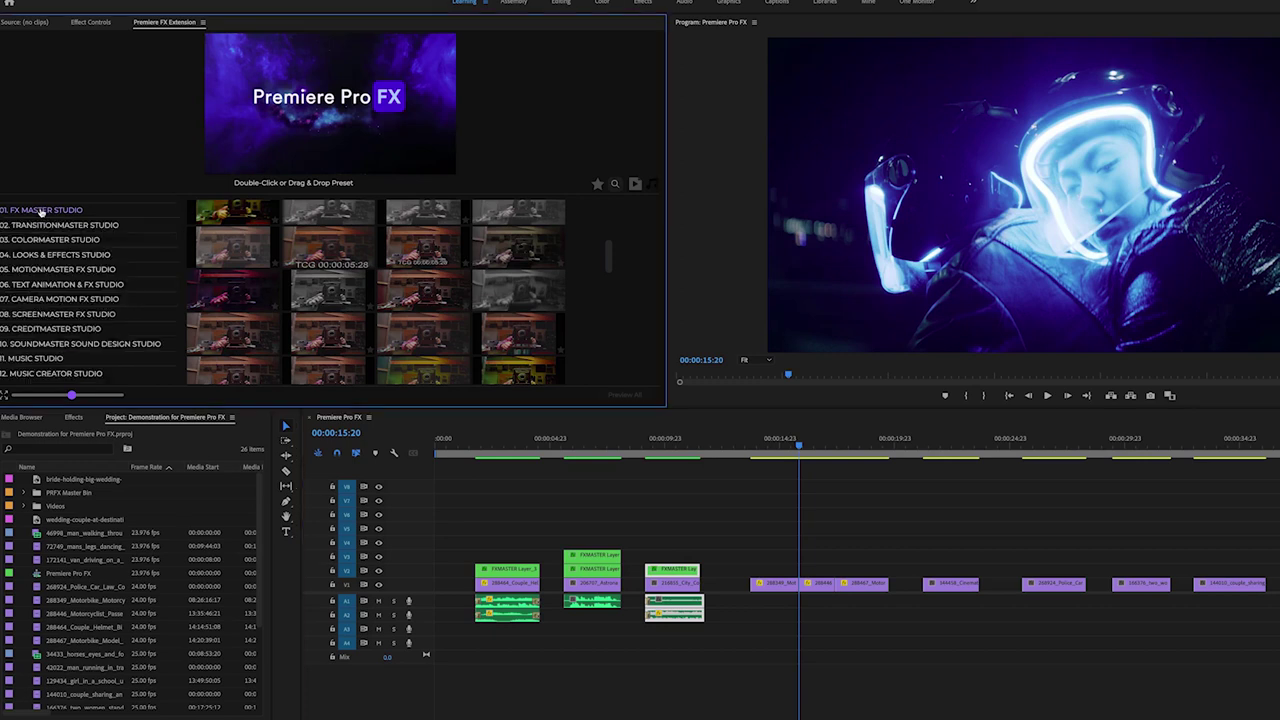
- Add a Fades & Blur transition and a Zoom – Shake Out transition at the motorbike cuts
{"action": "left_click", "coordinate": [38, 226]}
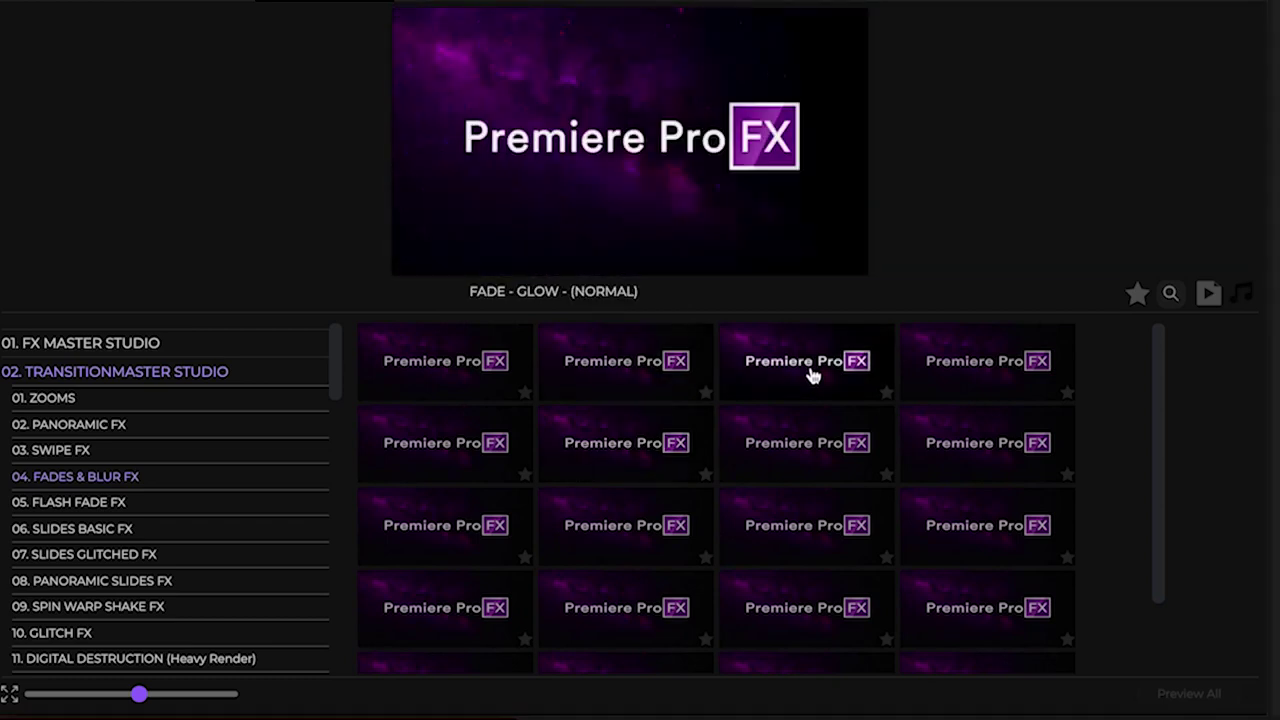
{"action": "left_click", "coordinate": [513, 343]}
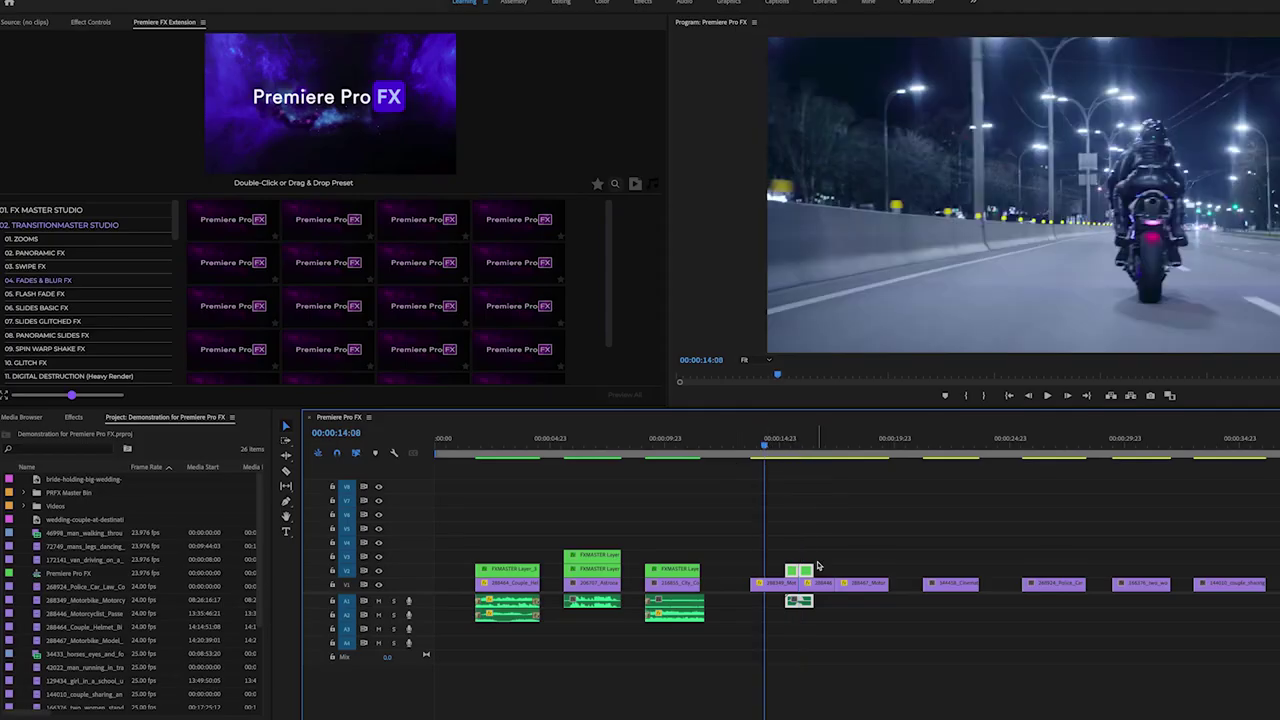
{"action": "key", "text": "space"}
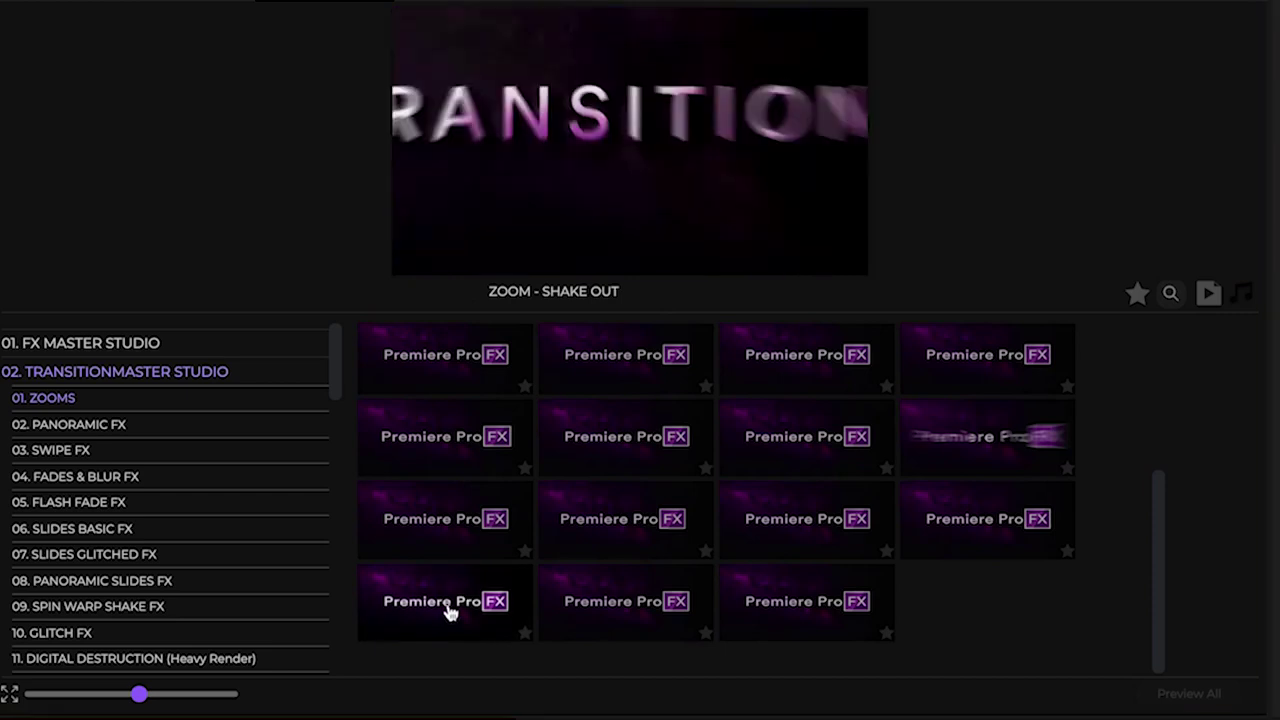
{"action": "double_click", "coordinate": [450, 612]}
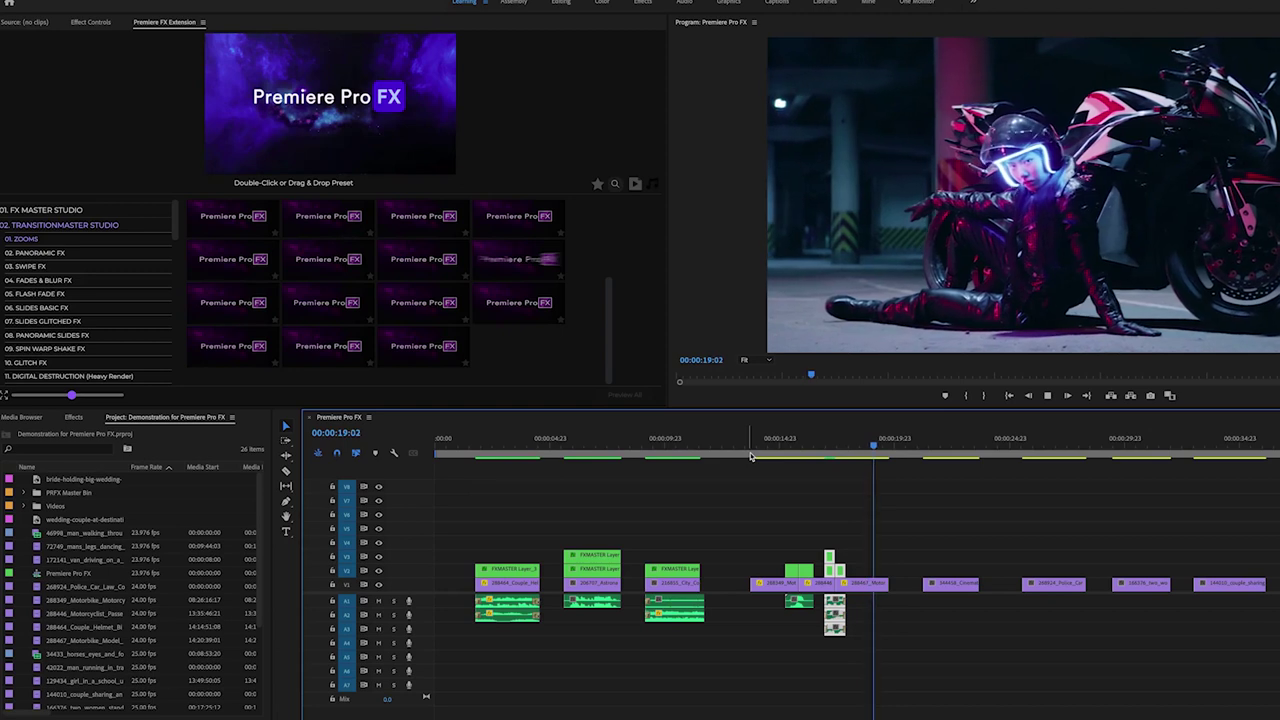
{"action": "key", "text": "space"}
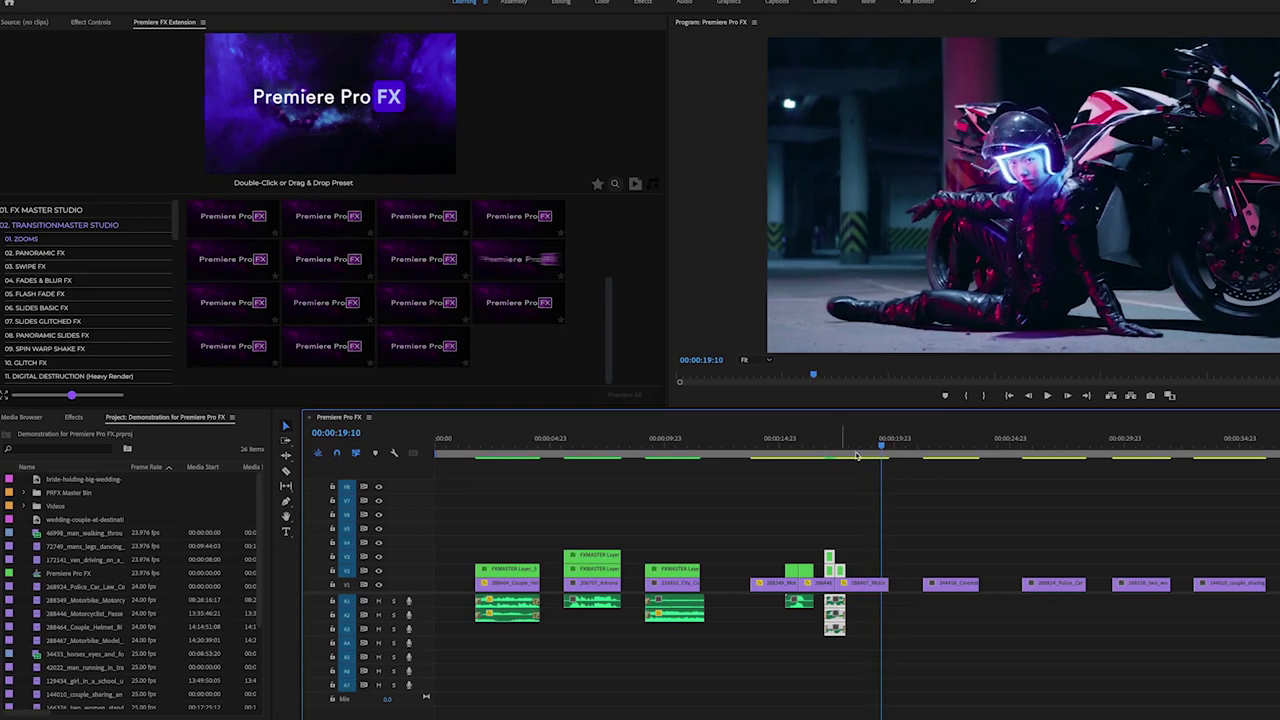
- Apply a ColorMaster Cinema Grade look to the armoured-warrior clip, trimmed to end with it
{"action": "left_click", "coordinate": [923, 452]}
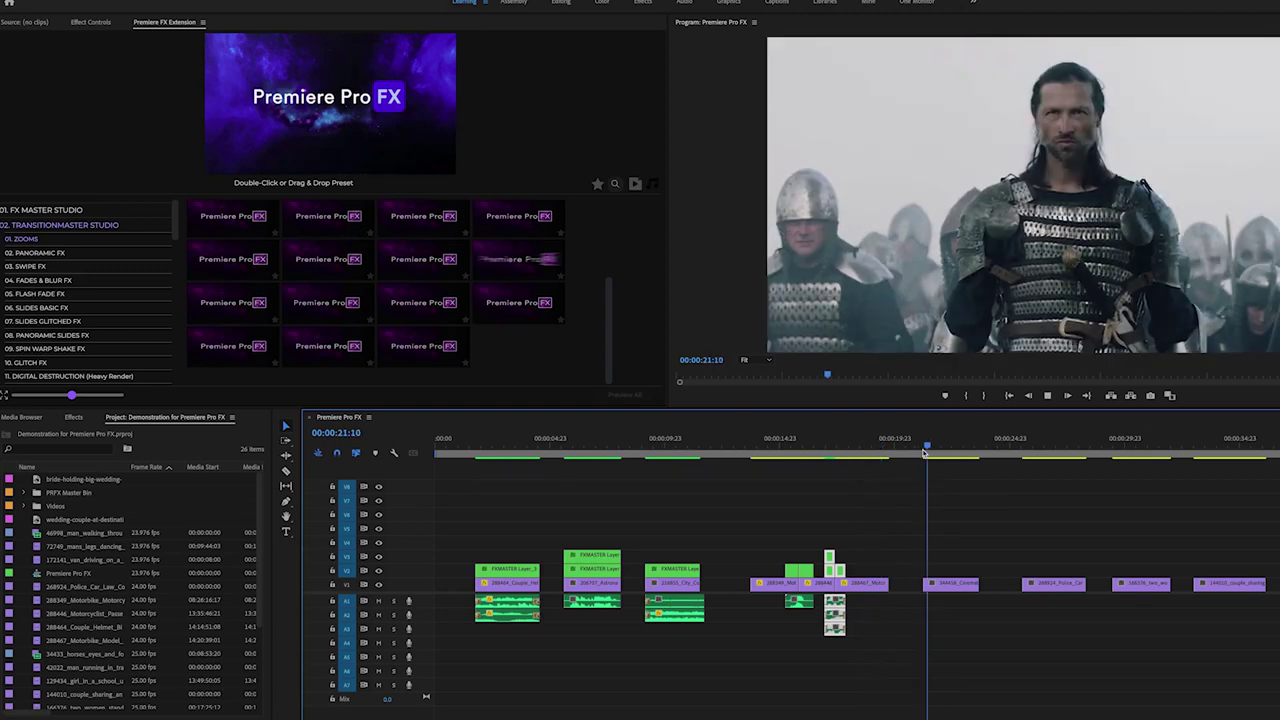
{"action": "left_click", "coordinate": [925, 451]}
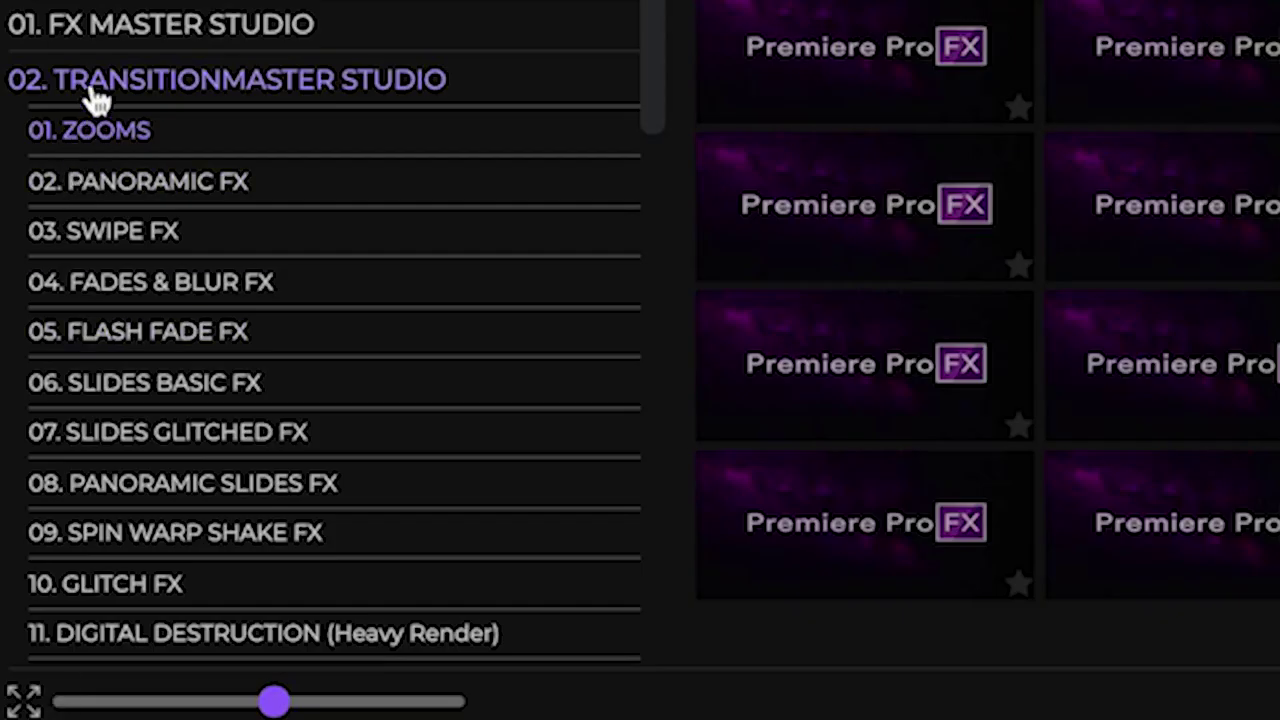
{"action": "left_click", "coordinate": [95, 92]}
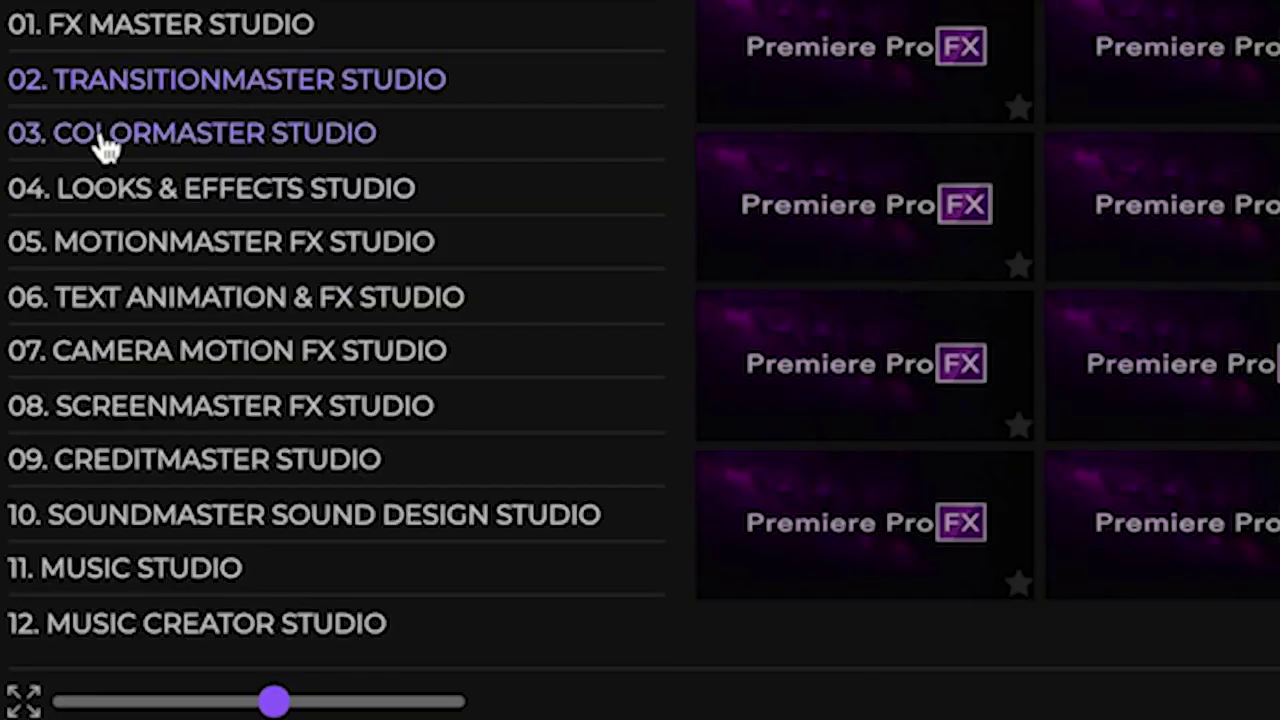
{"action": "left_click", "coordinate": [105, 143]}
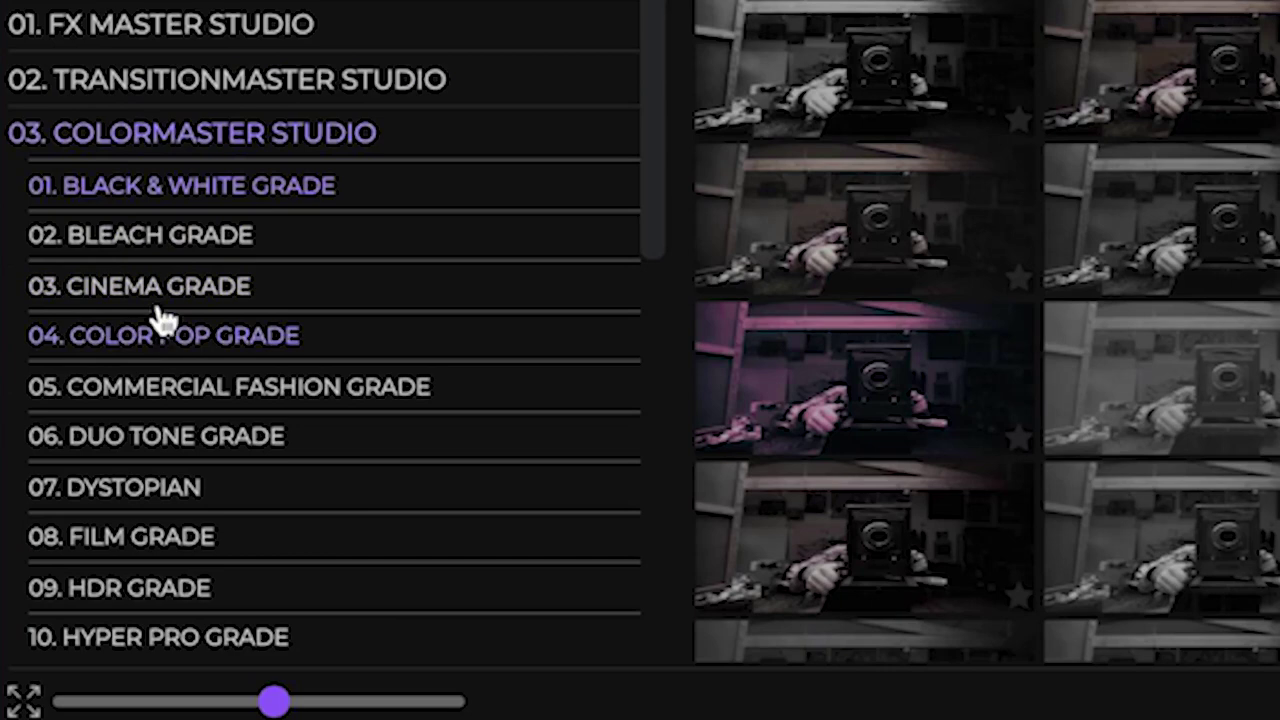
{"action": "left_click", "coordinate": [170, 292]}
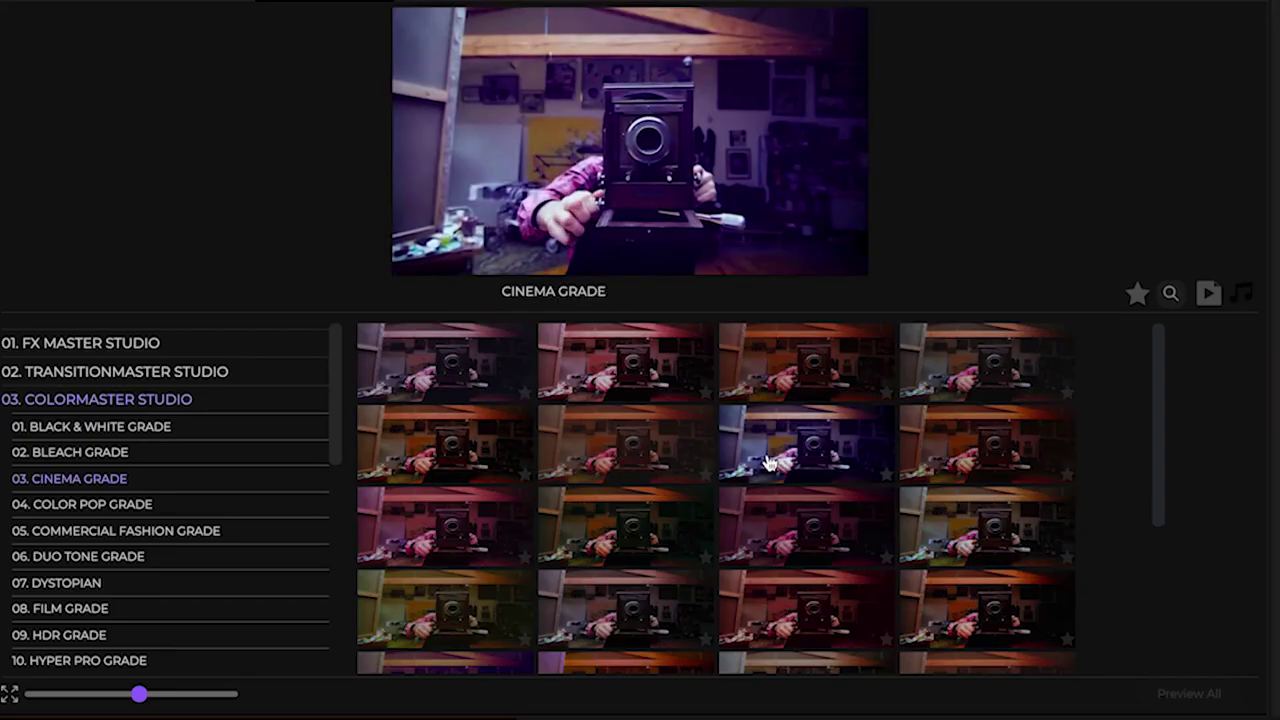
{"action": "left_click", "coordinate": [768, 462]}
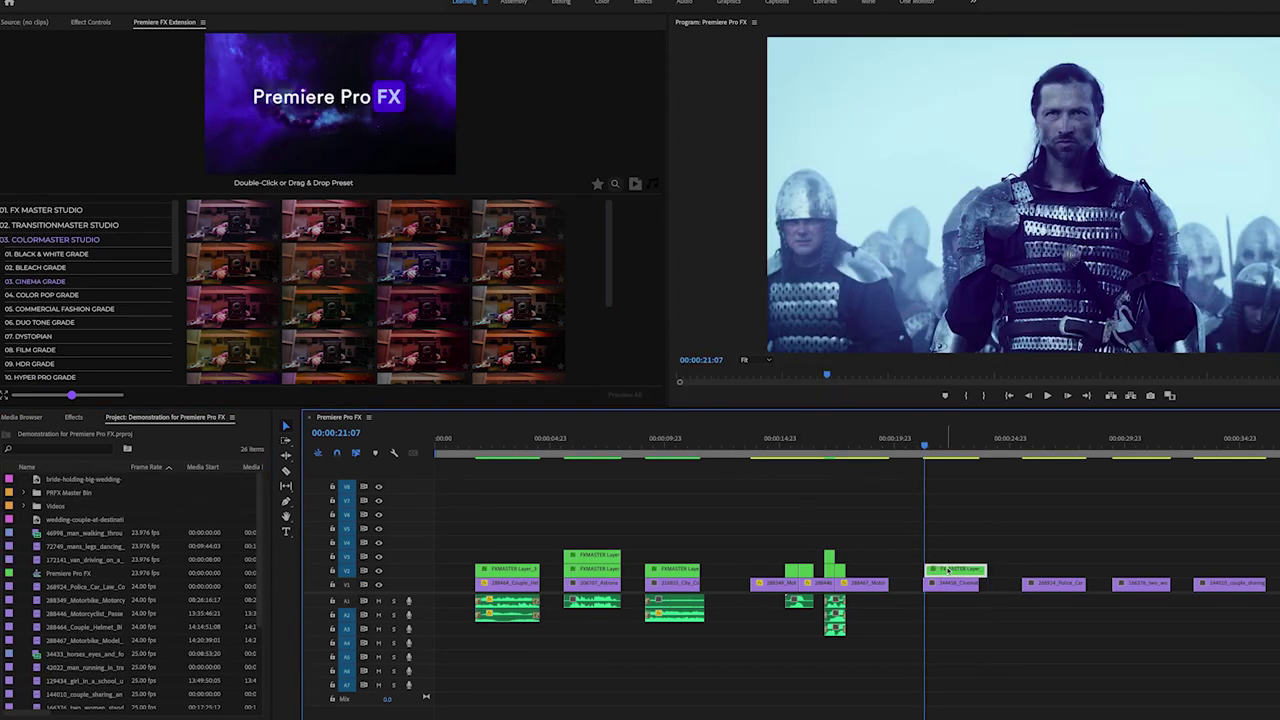
{"action": "left_click_drag", "start_coordinate": [984, 570], "coordinate": [975, 568]}
{"action": "key", "text": "space"}
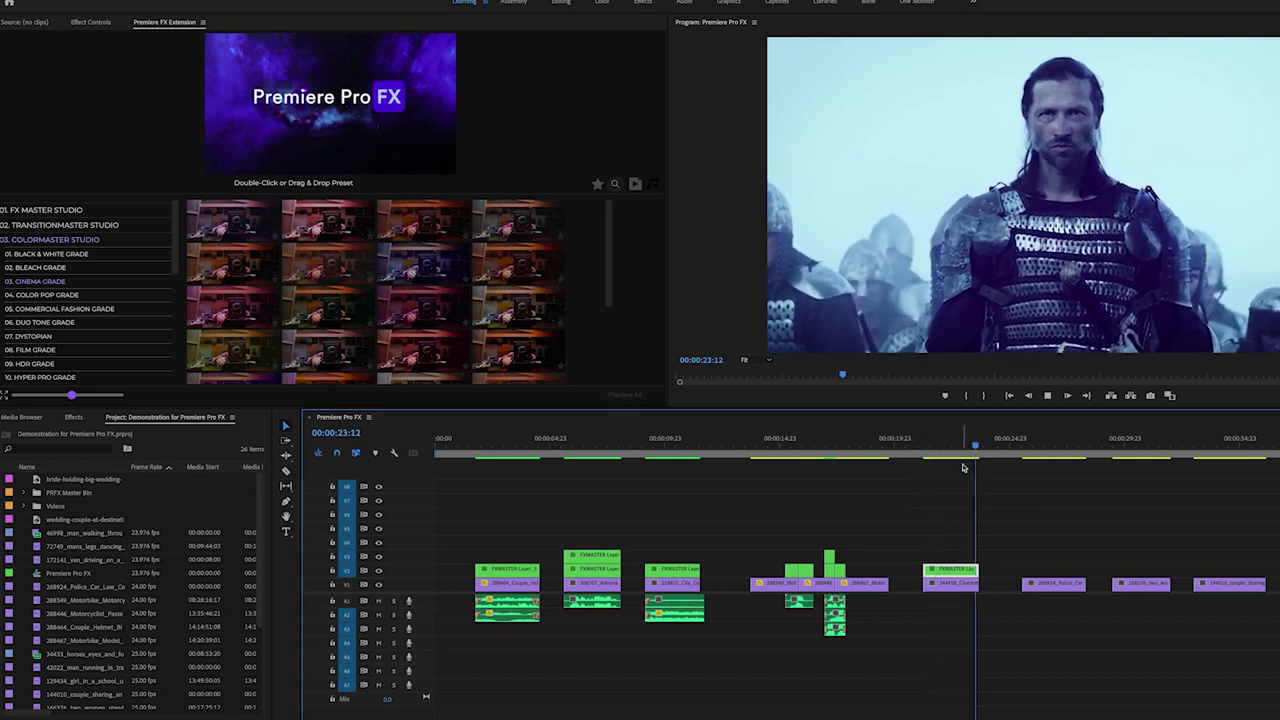
{"action": "left_click", "coordinate": [999, 443]}
{"action": "left_click", "coordinate": [963, 444]}
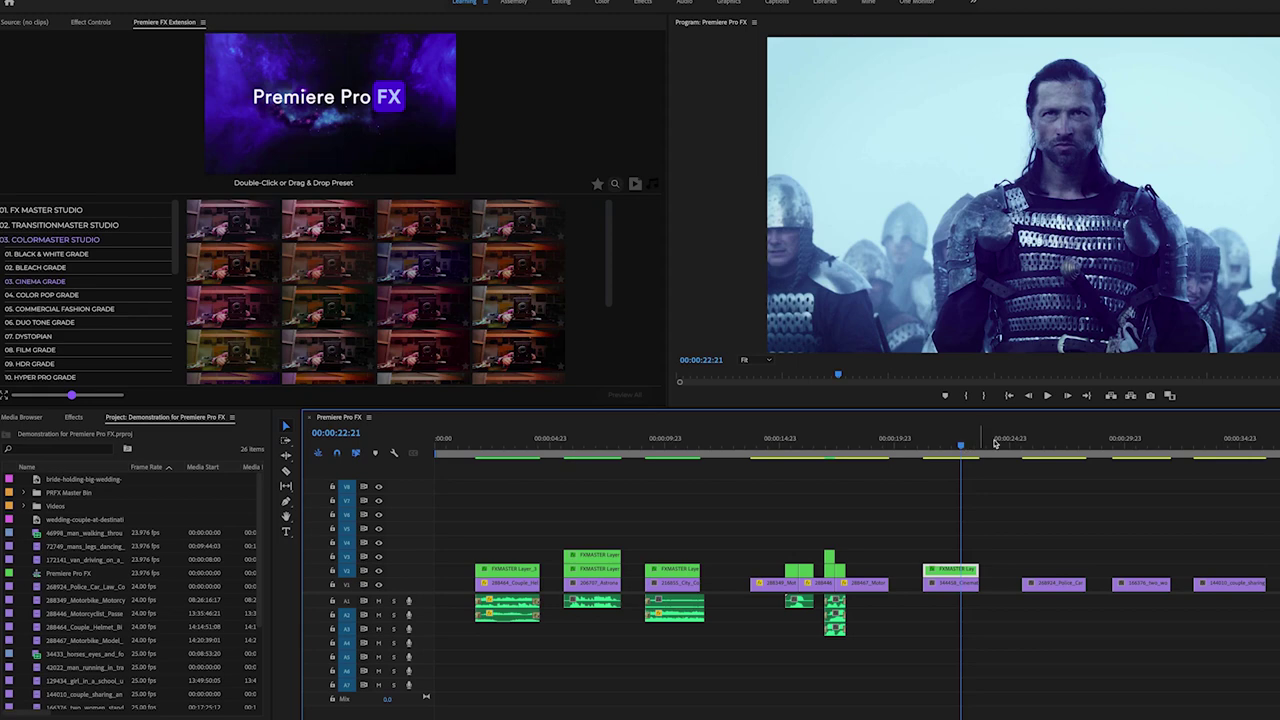
{"action": "left_click", "coordinate": [1031, 445]}
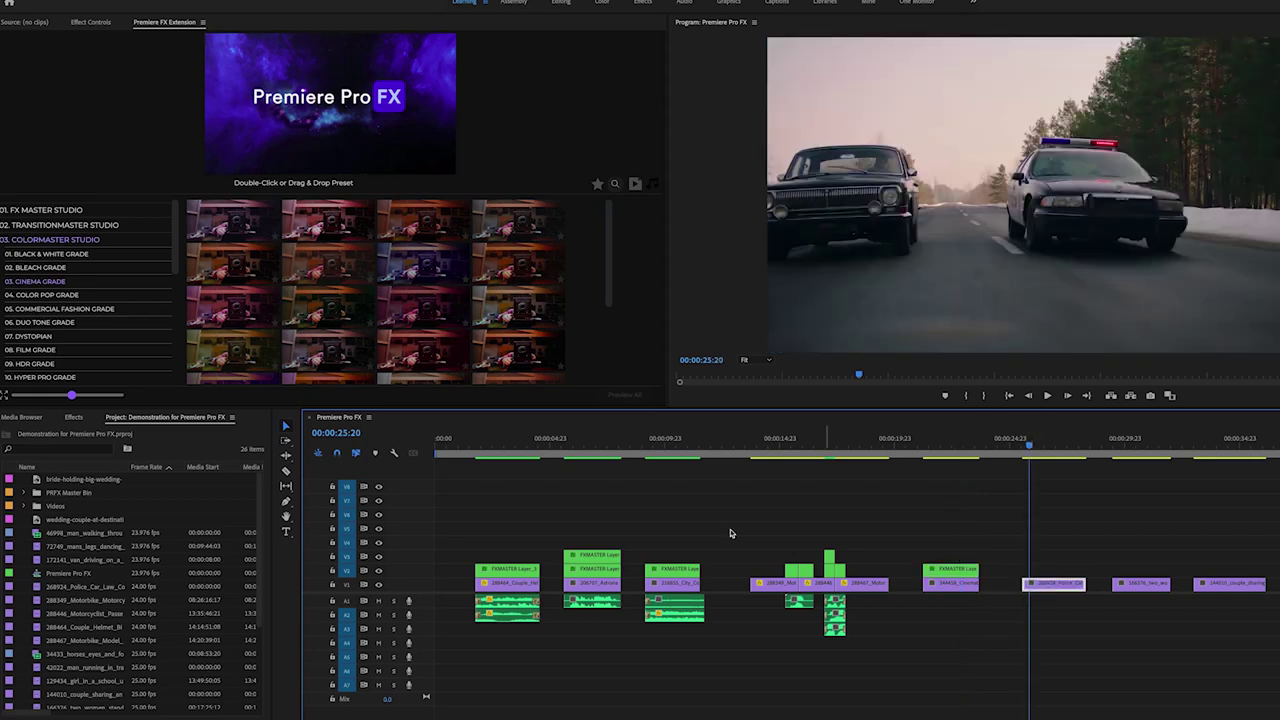
- Add an Urban Grade look over the police-car clip, aligned with the clip's start
{"action": "scroll", "coordinate": [120, 332], "scroll_direction": "down", "scroll_amount": 1}
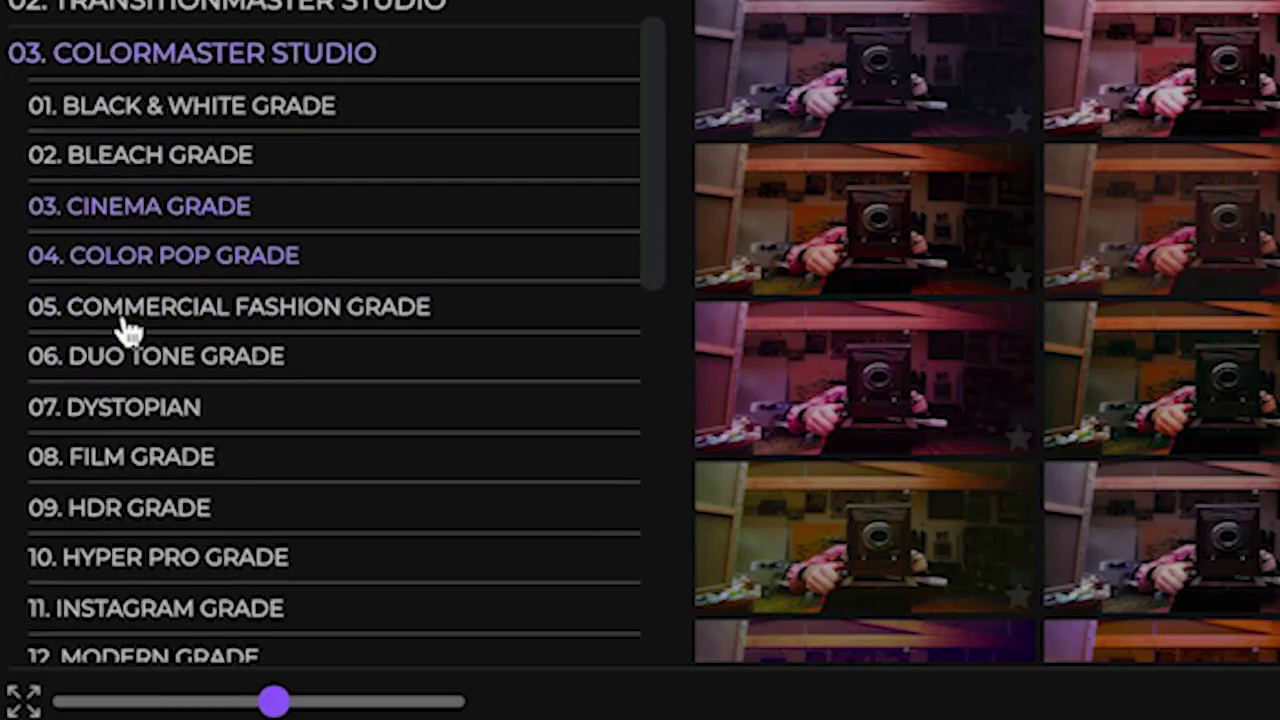
{"action": "scroll", "coordinate": [120, 332], "scroll_direction": "down", "scroll_amount": 3}
{"action": "scroll", "coordinate": [120, 332], "scroll_direction": "down", "scroll_amount": 2}
{"action": "scroll", "coordinate": [120, 332], "scroll_direction": "down", "scroll_amount": 3}
{"action": "left_click", "coordinate": [134, 452]}
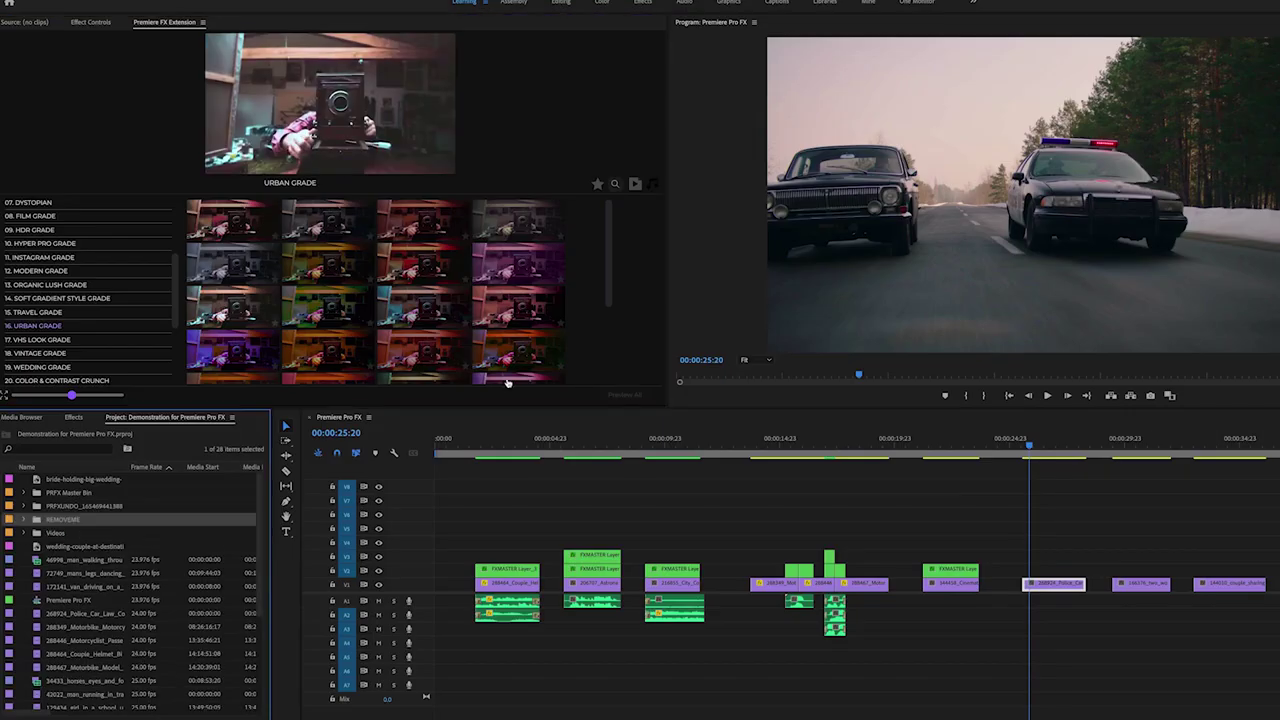
{"action": "left_click_drag", "start_coordinate": [420, 530], "coordinate": [1024, 466]}
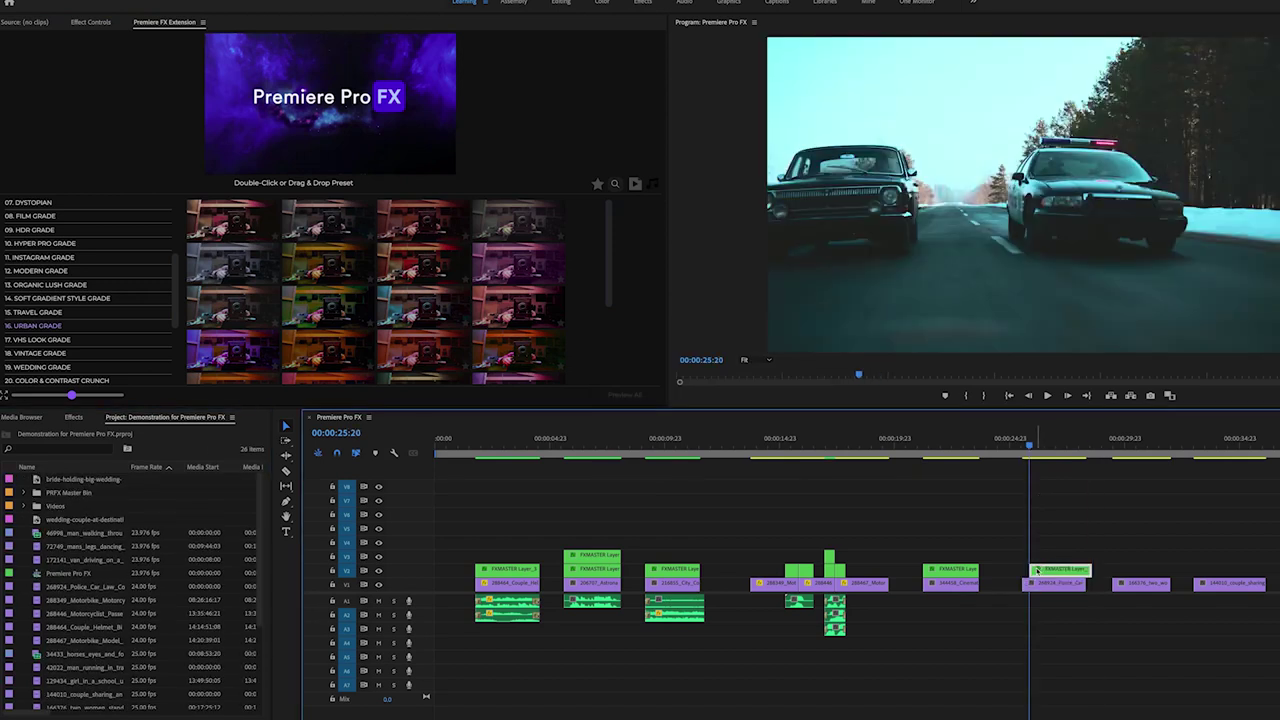
{"action": "mouse_move", "coordinate": [1044, 572]}
{"action": "left_mouse_down"}
{"action": "mouse_move", "coordinate": [1068, 573]}
{"action": "mouse_move", "coordinate": [1068, 553]}
{"action": "left_mouse_up"}
- Collapse the ColorMaster Studio grade list so all twelve FX studios show
{"action": "scroll", "coordinate": [145, 263], "scroll_direction": "up", "scroll_amount": 3}
{"action": "scroll", "coordinate": [130, 258], "scroll_direction": "up", "scroll_amount": 3}
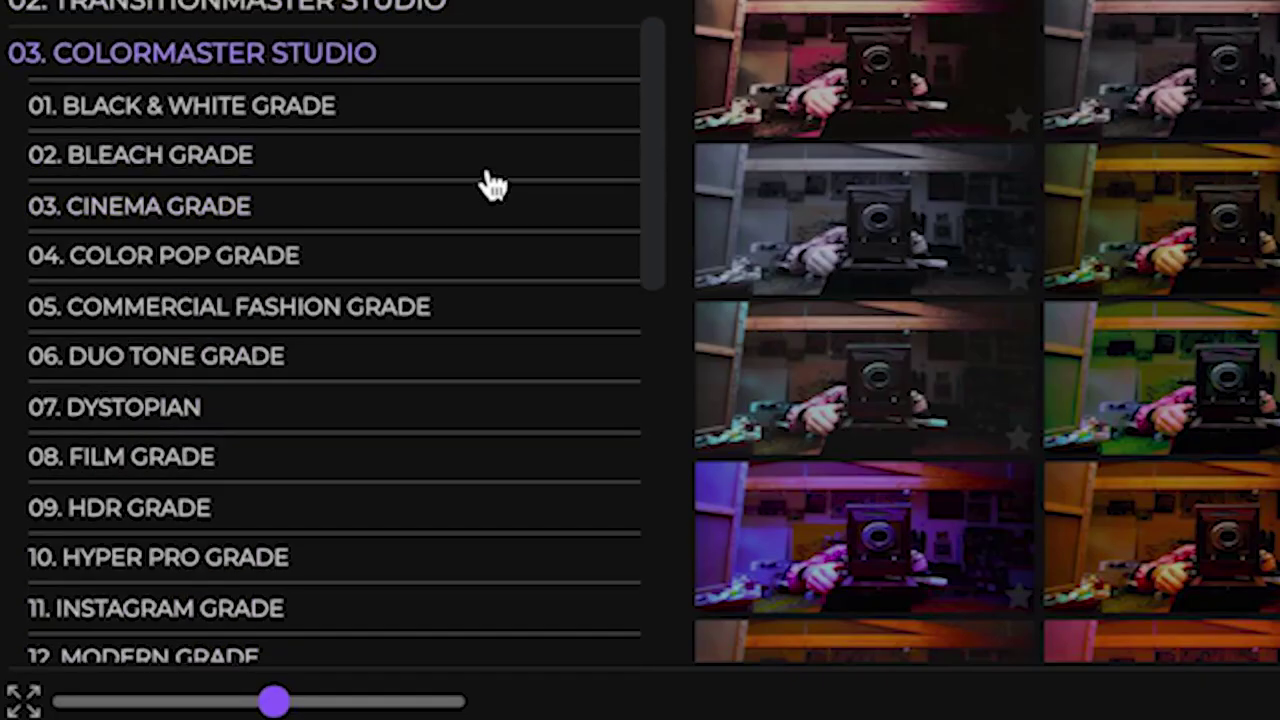
{"action": "left_click", "coordinate": [88, 68]}
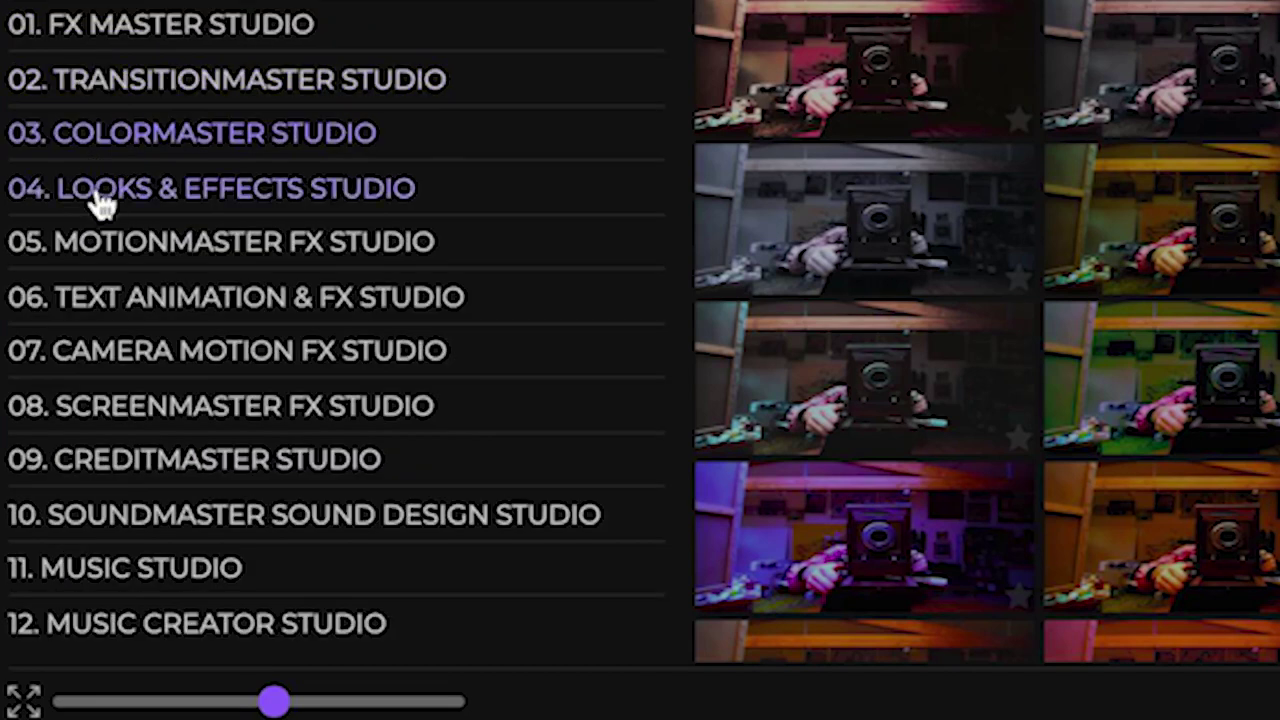
- Layer a Film FX Builder (Part 2) look over the police clip, aligned and trimmed to it
{"action": "left_click", "coordinate": [102, 205]}
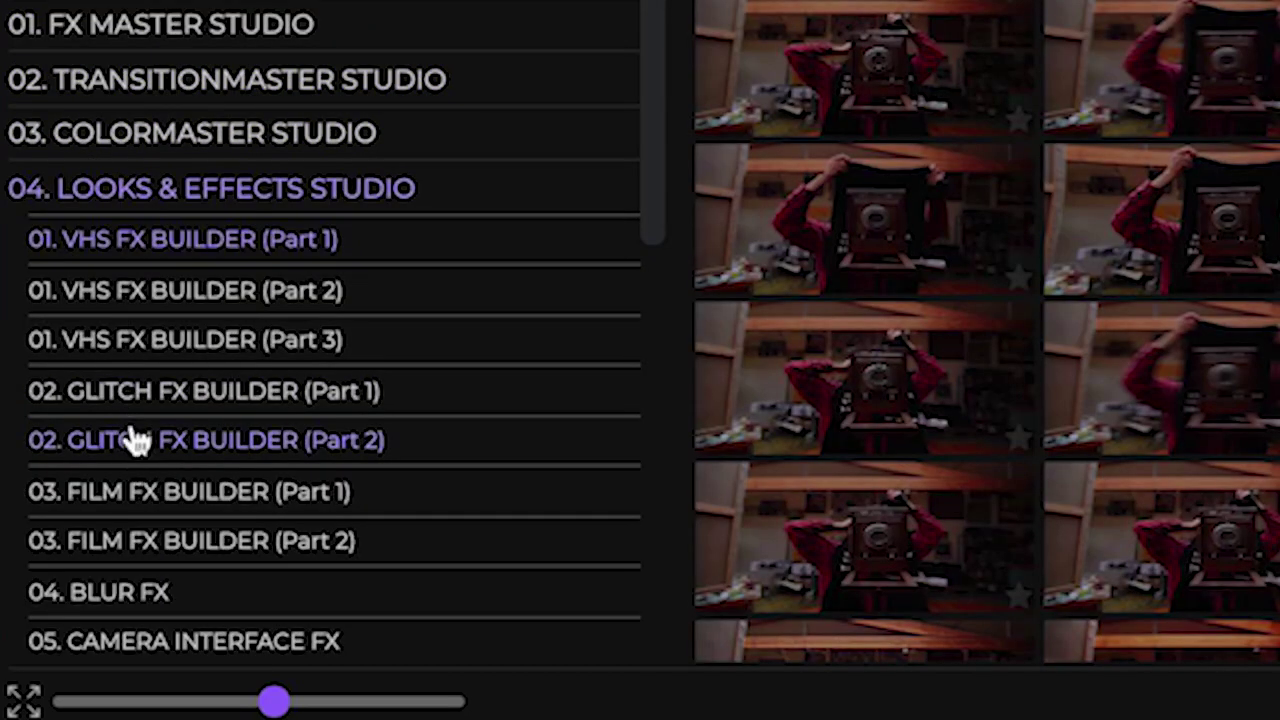
{"action": "scroll", "coordinate": [140, 420], "scroll_direction": "down", "scroll_amount": 3}
{"action": "scroll", "coordinate": [135, 410], "scroll_direction": "down", "scroll_amount": 2}
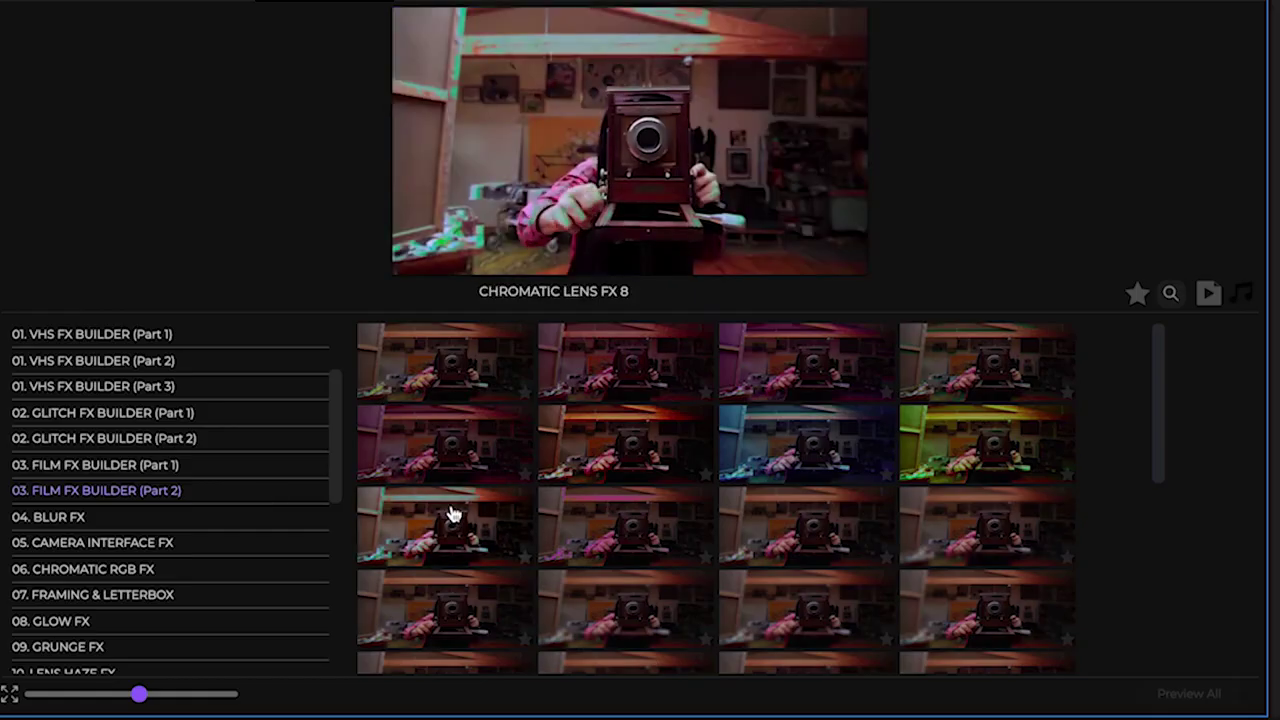
{"action": "scroll", "coordinate": [452, 514], "scroll_direction": "down", "scroll_amount": 1}
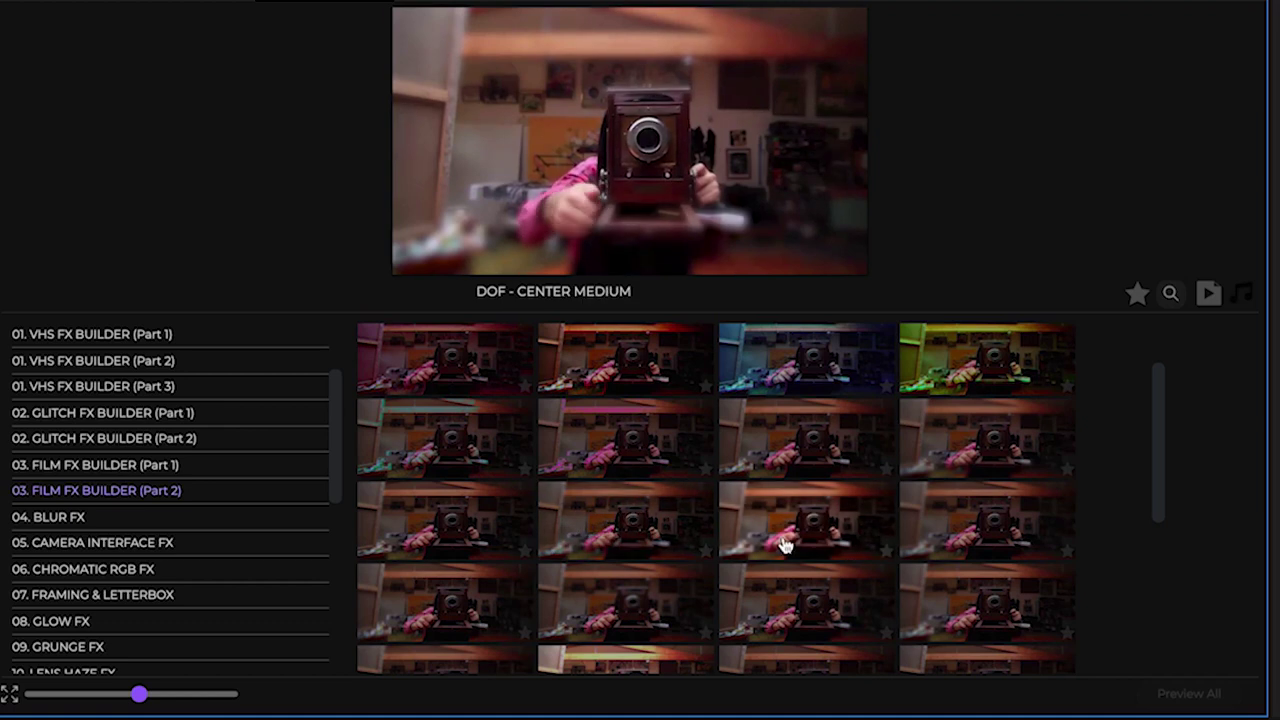
{"action": "scroll", "coordinate": [778, 618], "scroll_direction": "down", "scroll_amount": 1}
{"action": "scroll", "coordinate": [782, 622], "scroll_direction": "down", "scroll_amount": 1}
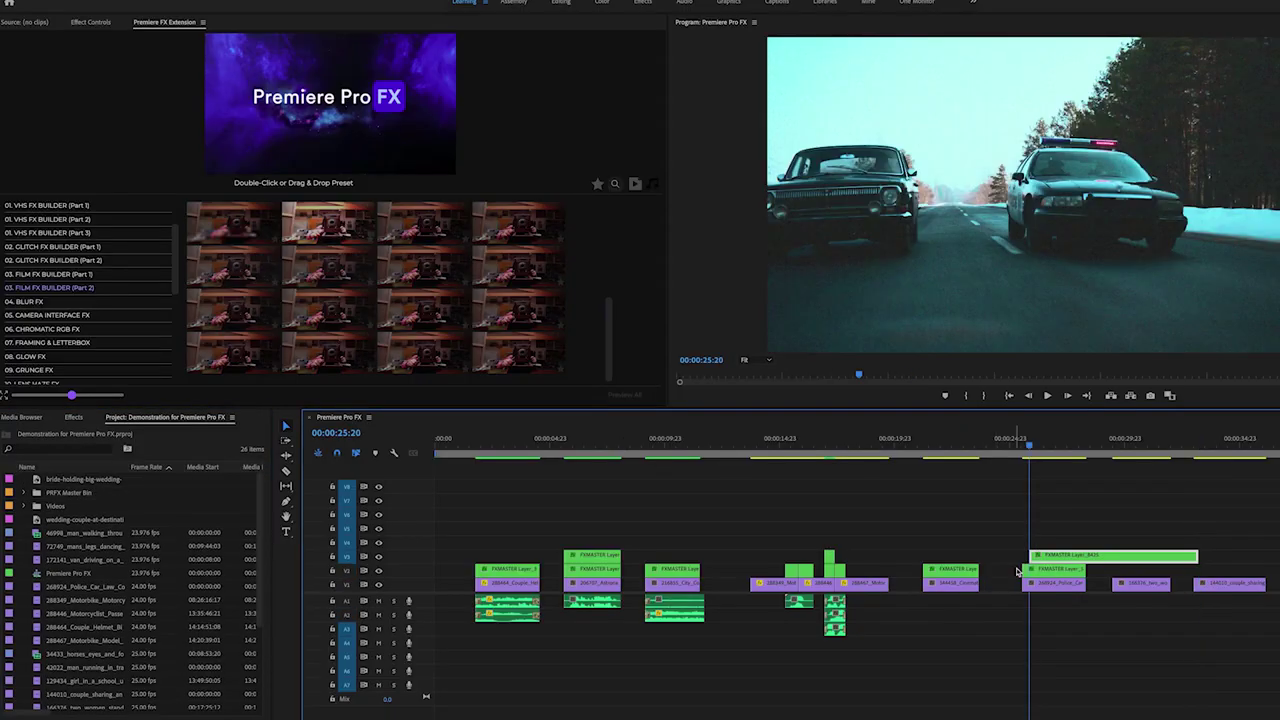
{"action": "left_click_drag", "start_coordinate": [1047, 560], "coordinate": [1039, 560]}
{"action": "left_click_drag", "start_coordinate": [1185, 555], "coordinate": [1082, 552]}
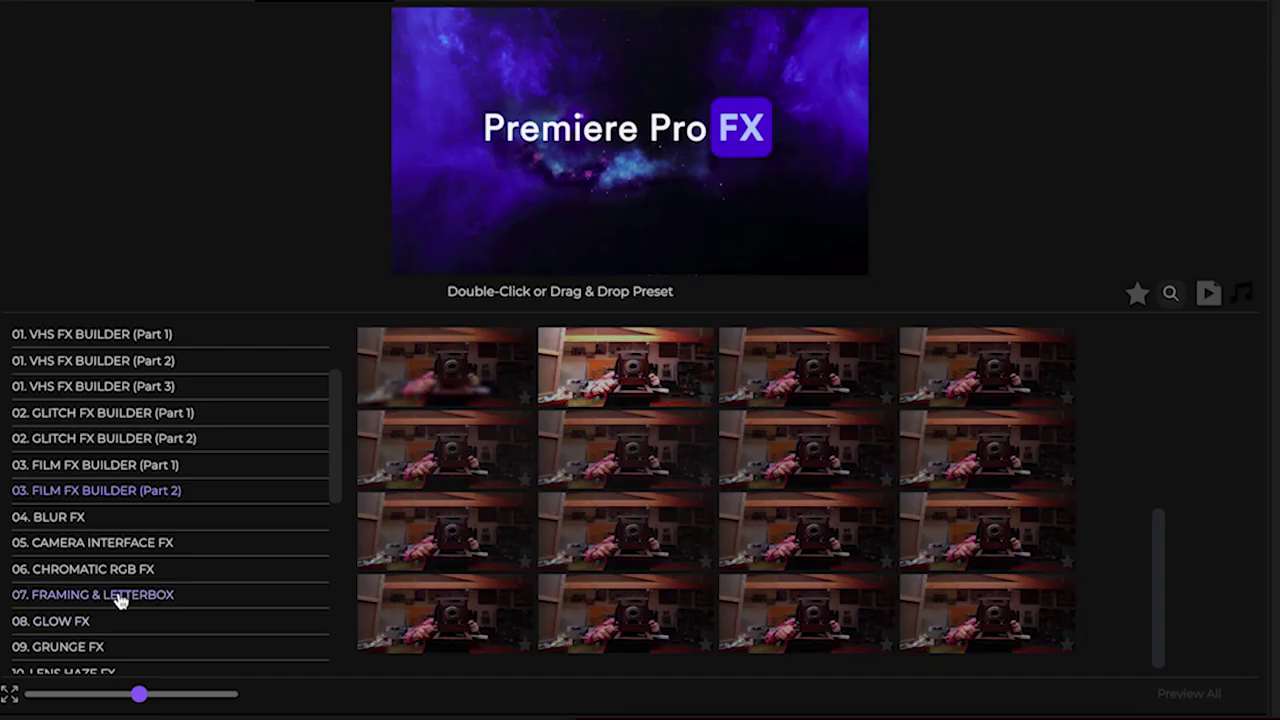
- Add the Anamorphic Stretch V1 letterbox preset, trim it to the police clip, and play back
{"action": "left_click", "coordinate": [118, 596]}
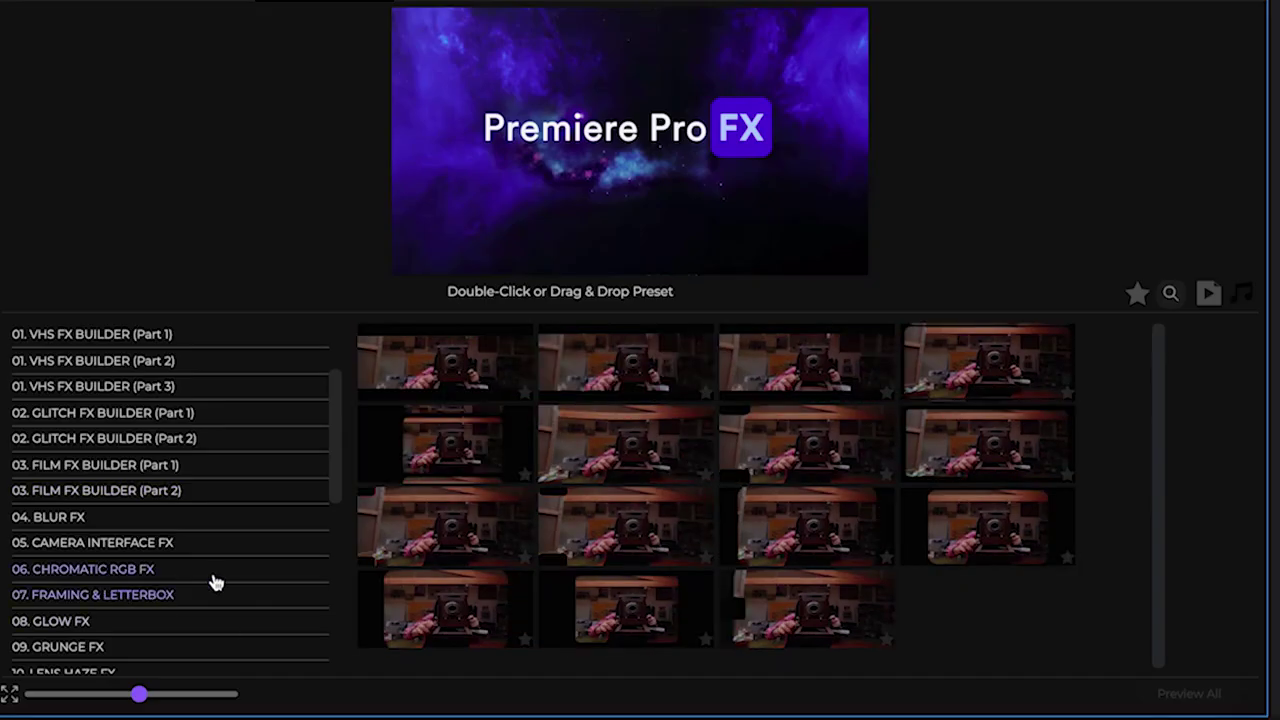
{"action": "mouse_move", "coordinate": [363, 398]}
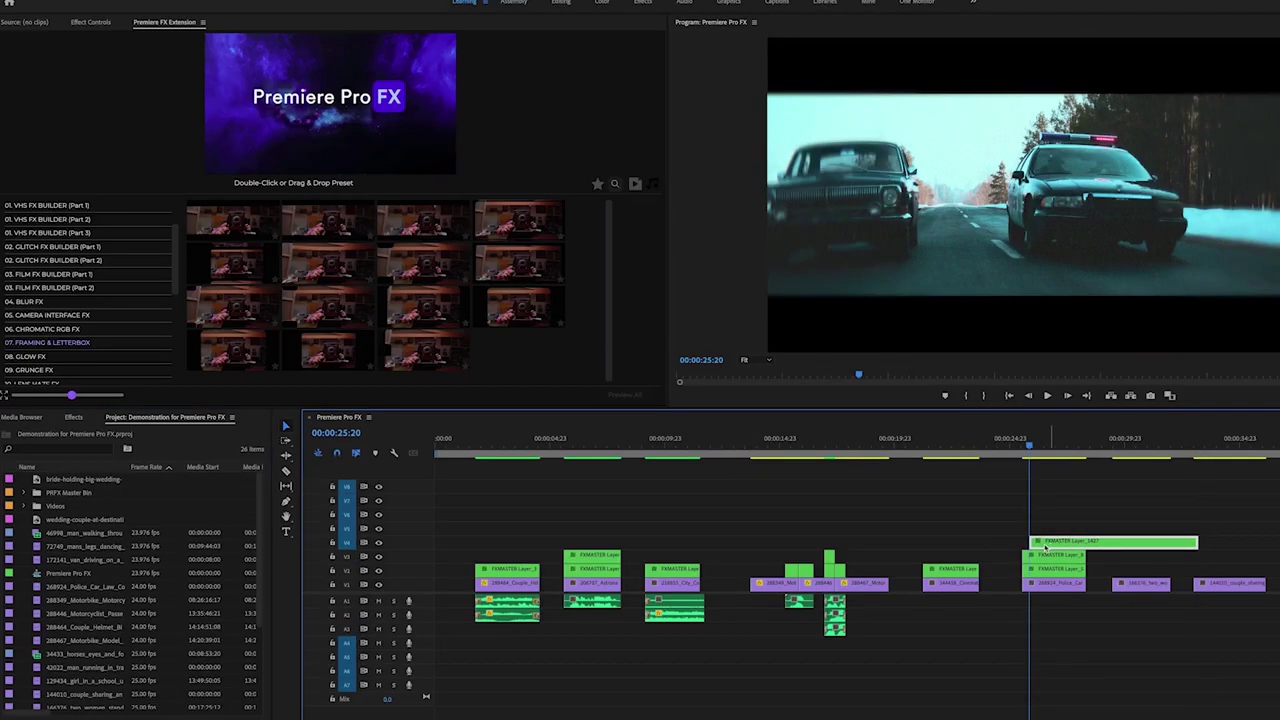
{"action": "left_click_drag", "start_coordinate": [1188, 541], "coordinate": [1083, 526]}
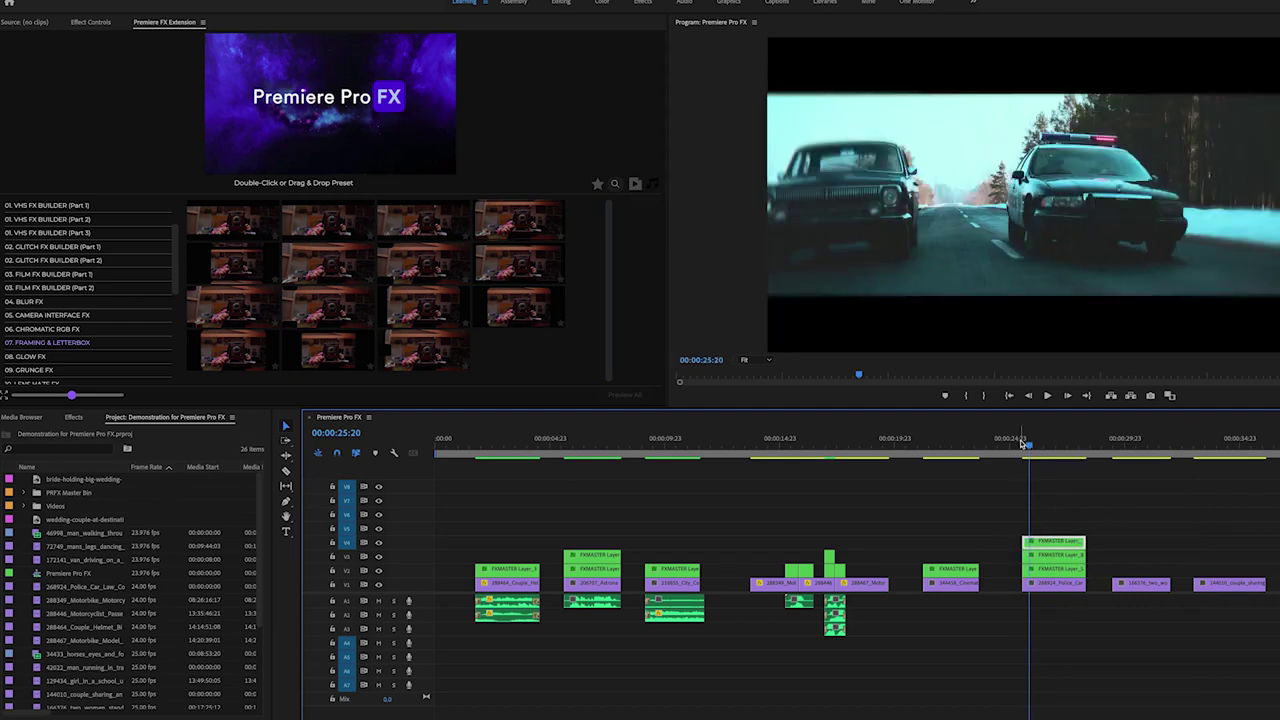
{"action": "left_click", "coordinate": [1022, 443]}
{"action": "key", "text": "space"}
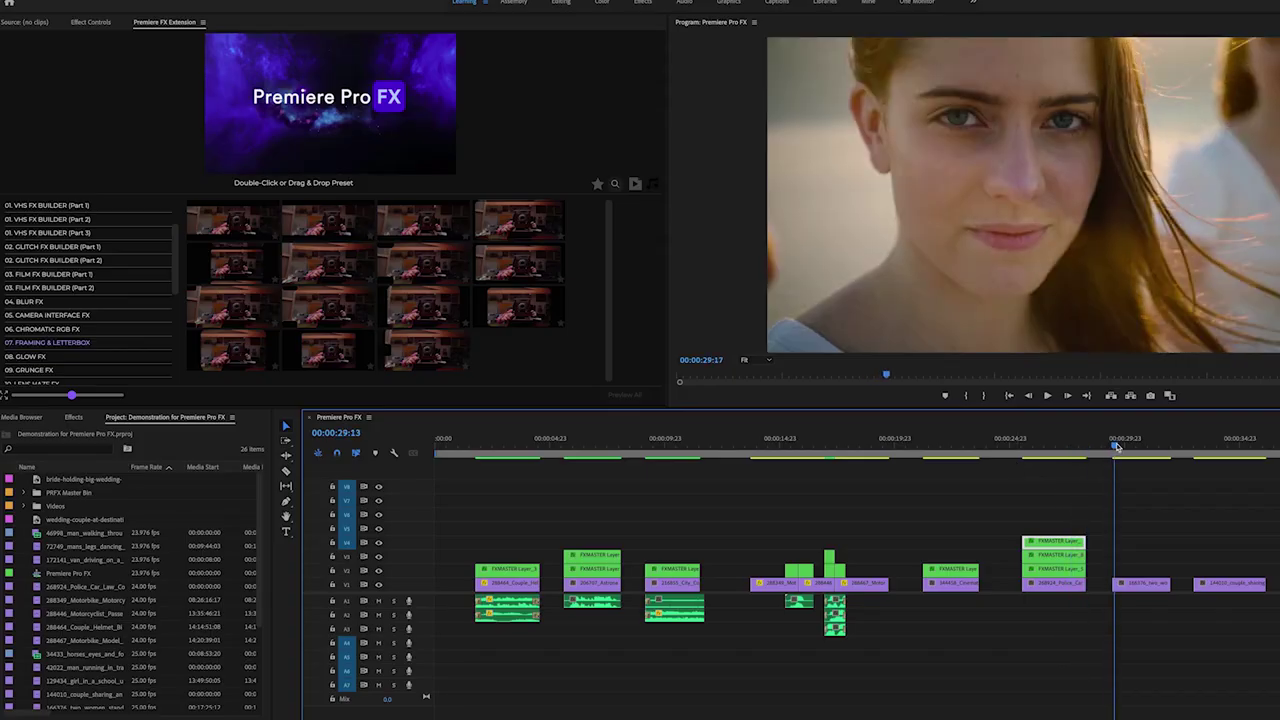
- Add a Blur FX preset over the woman's close-up, trim it to her clip's end, and preview
{"action": "key", "text": "space"}
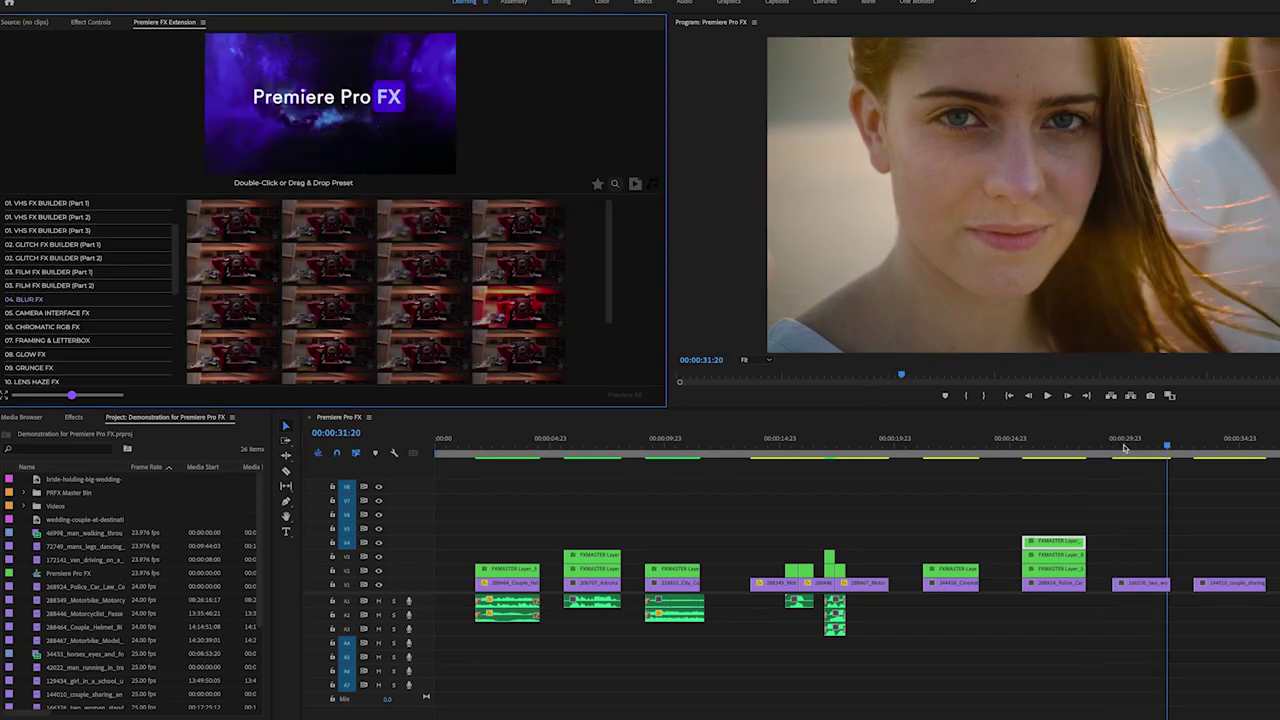
{"action": "mouse_move", "coordinate": [514, 222]}
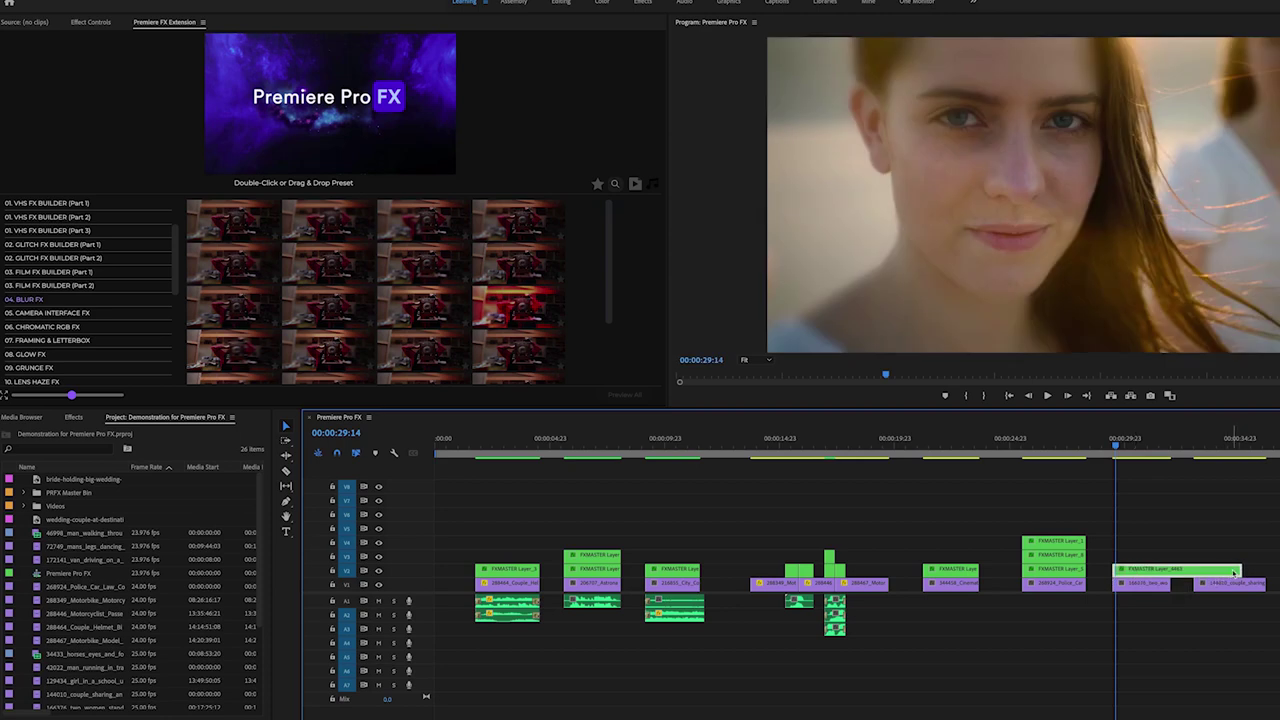
{"action": "left_click_drag", "start_coordinate": [1235, 569], "coordinate": [1168, 569]}
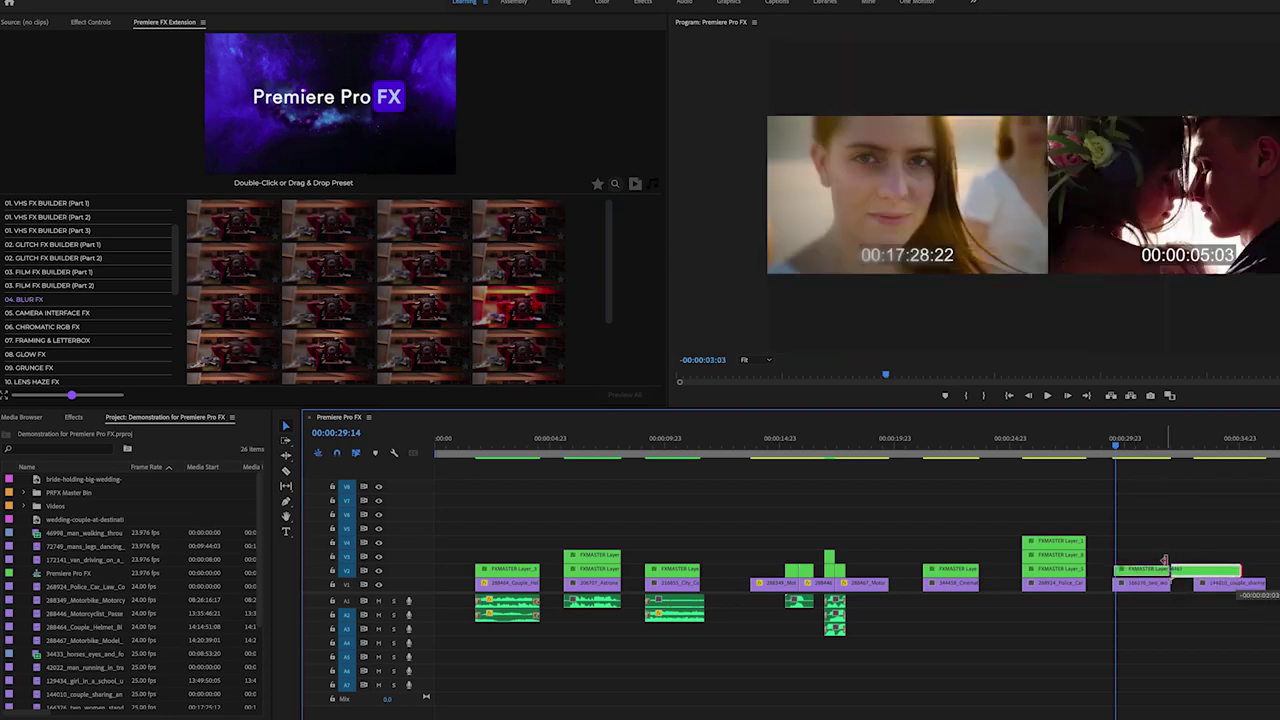
{"action": "key", "text": "space"}
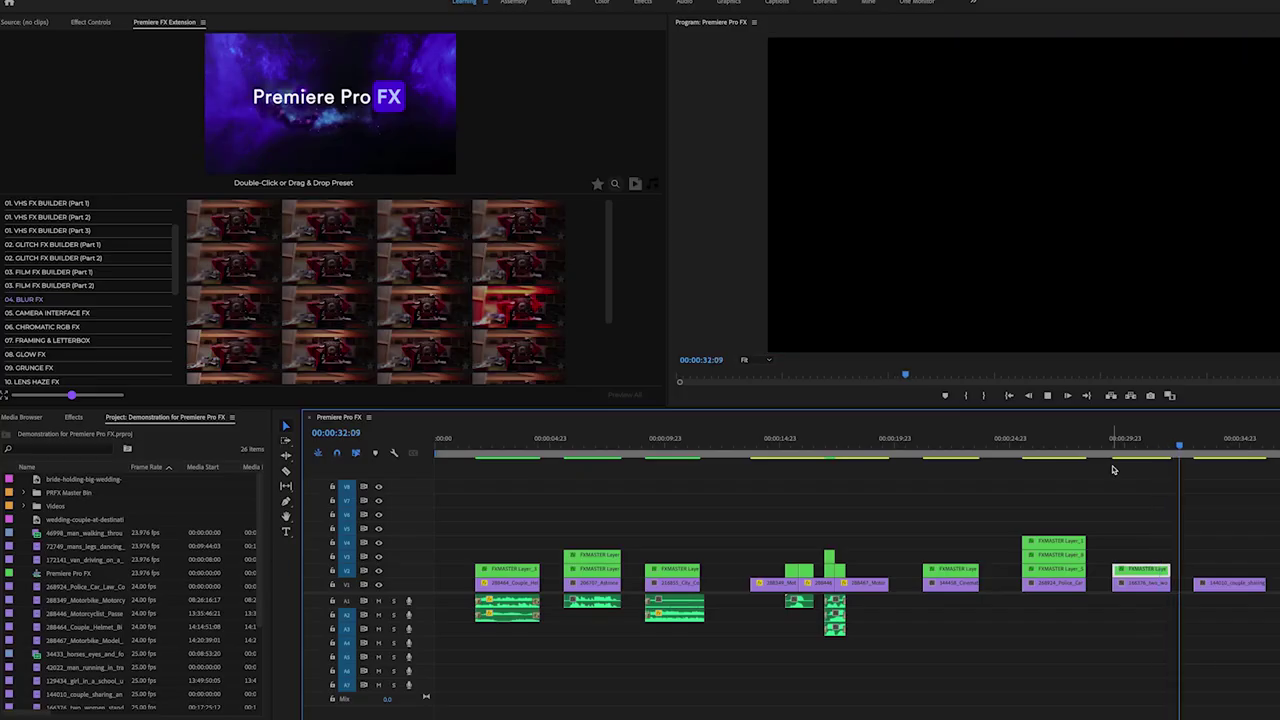
{"action": "left_click", "coordinate": [1202, 446]}
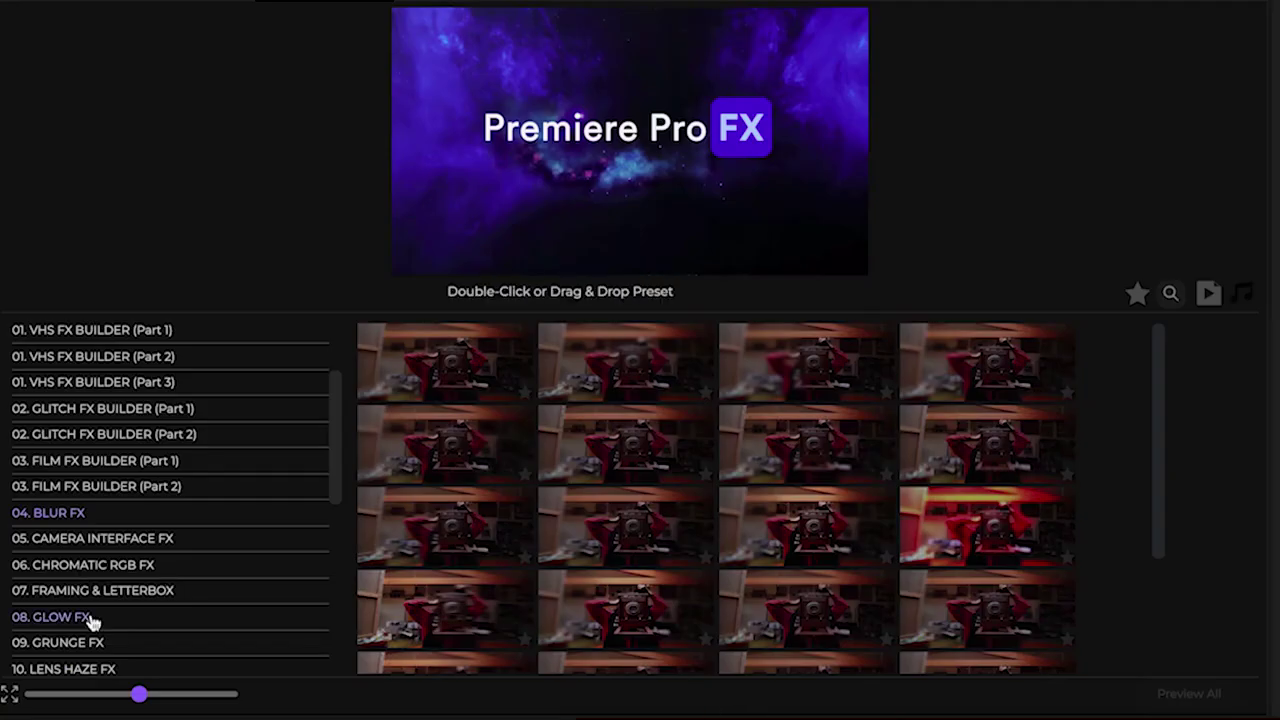
{"action": "left_click", "coordinate": [90, 619]}
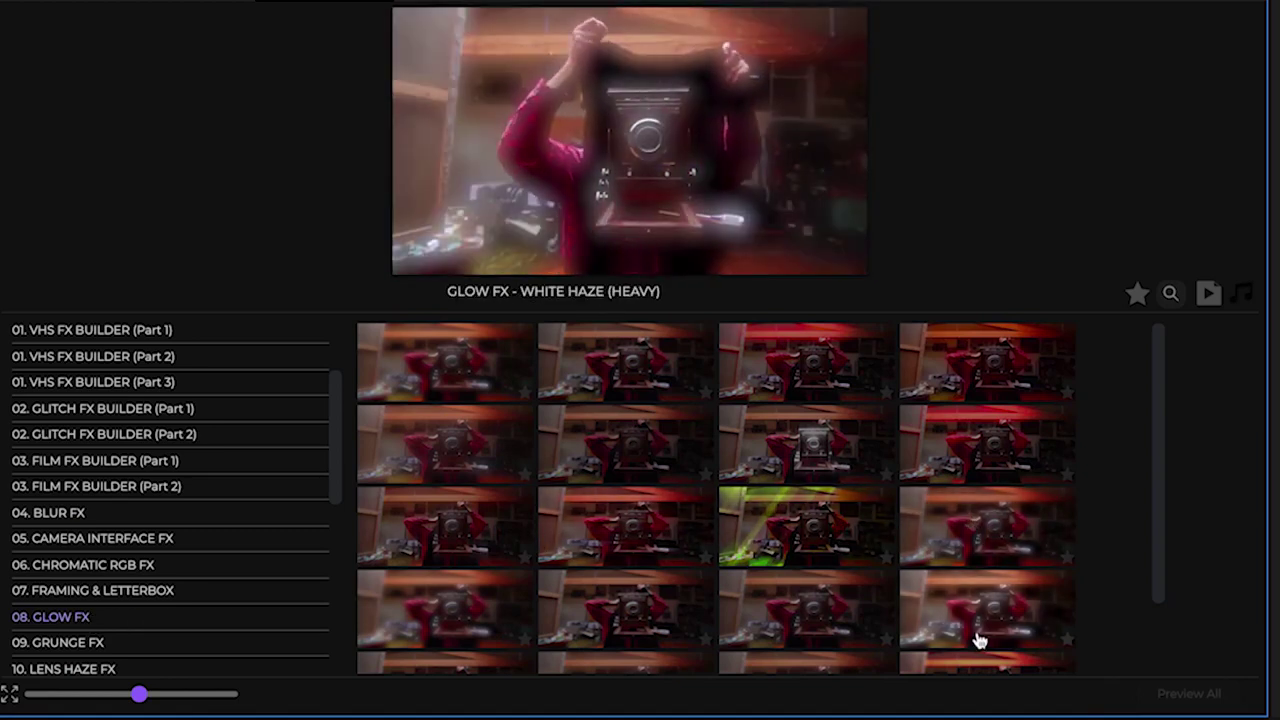
- Apply a Glow FX haze preset and line its layer up with the wedding couple clip
{"action": "scroll", "coordinate": [980, 641], "scroll_direction": "down", "scroll_amount": 1}
{"action": "scroll", "coordinate": [980, 641], "scroll_direction": "down", "scroll_amount": 1}
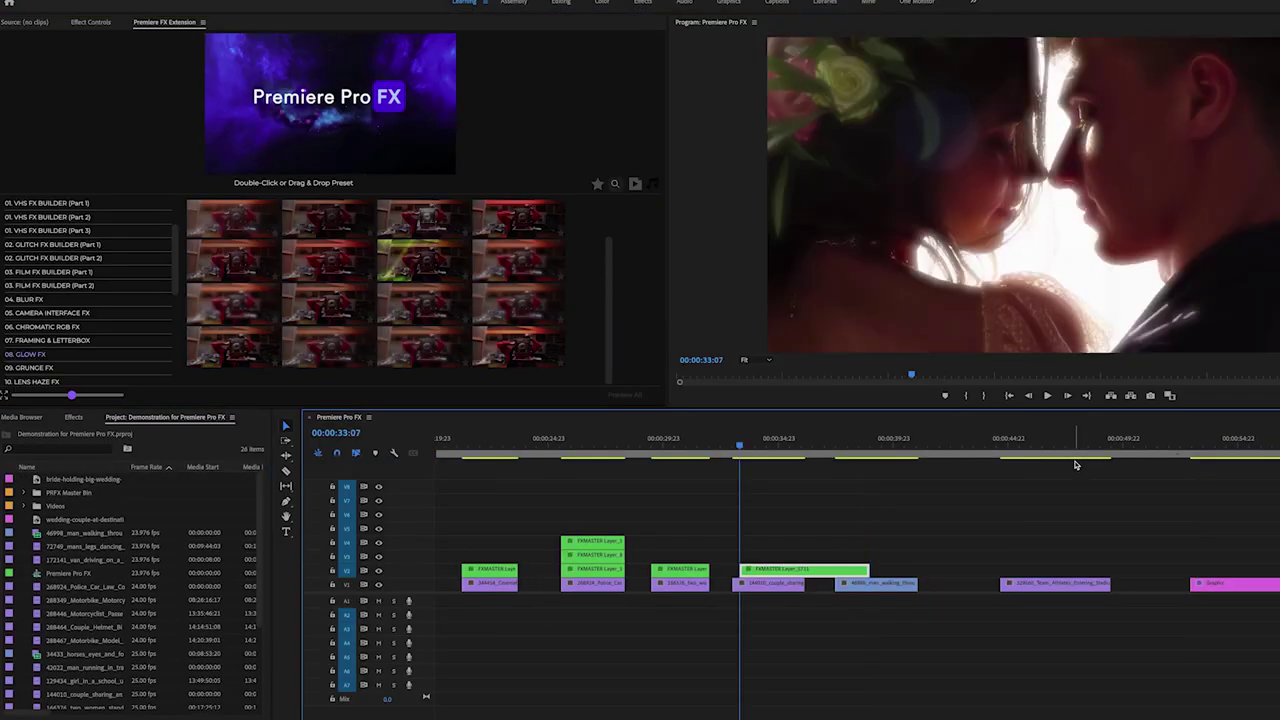
{"action": "left_click_drag", "start_coordinate": [816, 572], "coordinate": [848, 572]}
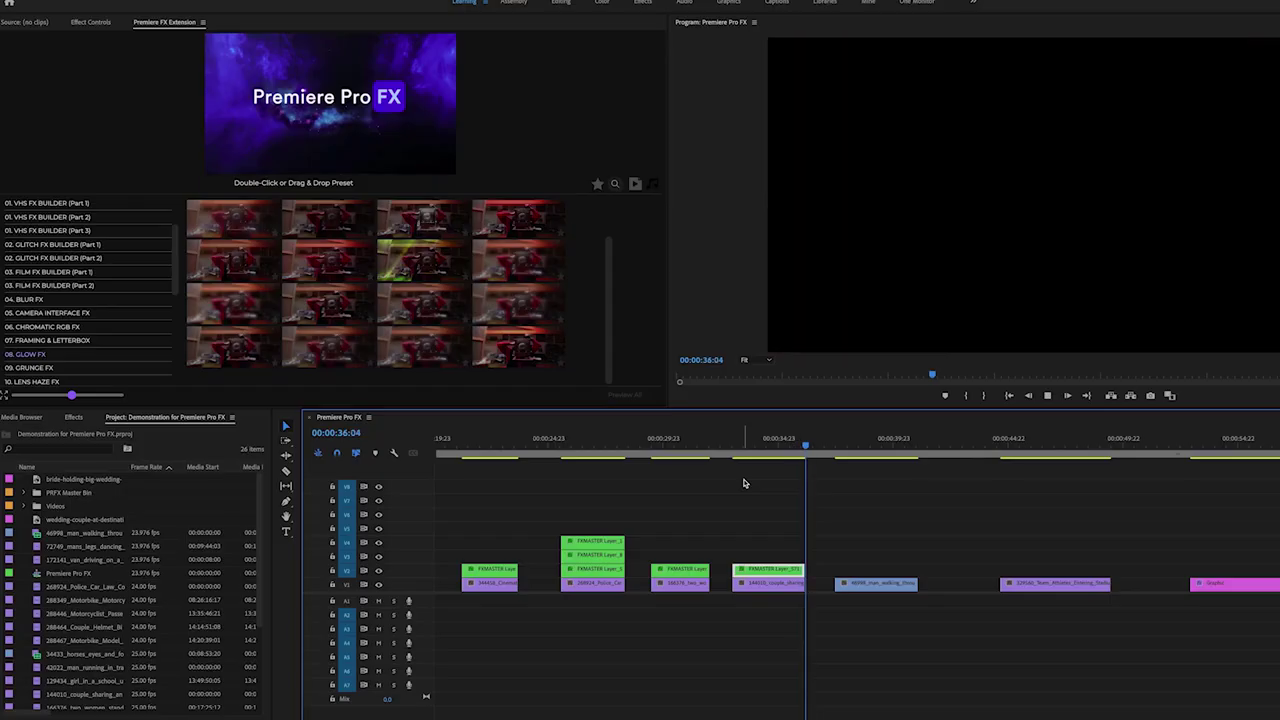
{"action": "left_click", "coordinate": [838, 445]}
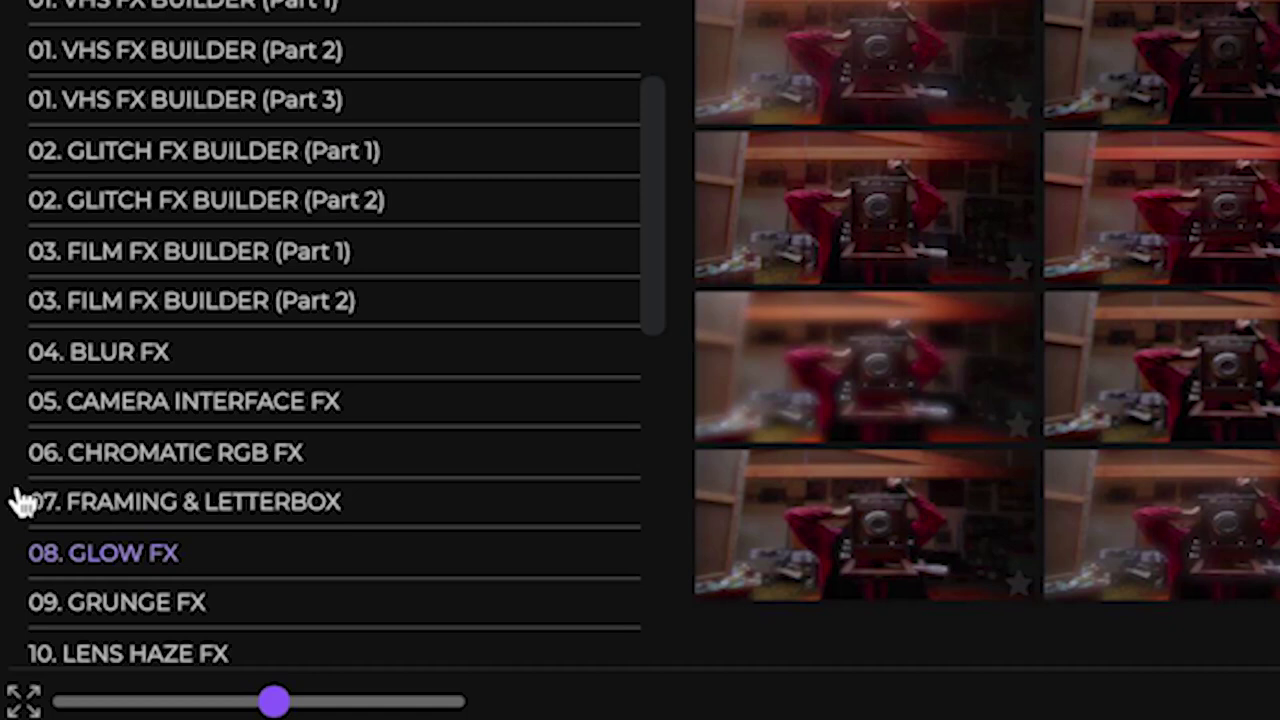
- Apply a Night FX preset to the man-in-the-field clip, then move to the athletes clip
{"action": "scroll", "coordinate": [297, 485], "scroll_direction": "down", "scroll_amount": 1}
{"action": "scroll", "coordinate": [297, 485], "scroll_direction": "down", "scroll_amount": 2}
{"action": "scroll", "coordinate": [297, 485], "scroll_direction": "down", "scroll_amount": 1}
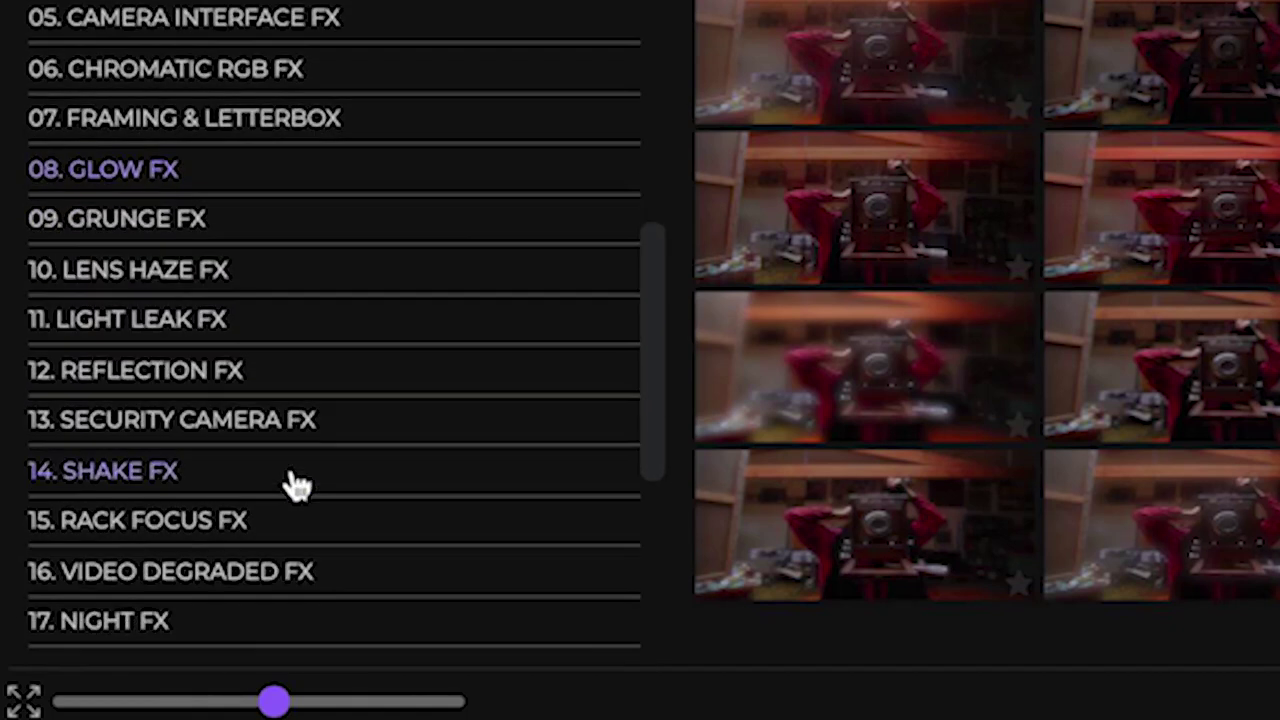
{"action": "scroll", "coordinate": [297, 485], "scroll_direction": "down", "scroll_amount": 1}
{"action": "scroll", "coordinate": [297, 485], "scroll_direction": "down", "scroll_amount": 1}
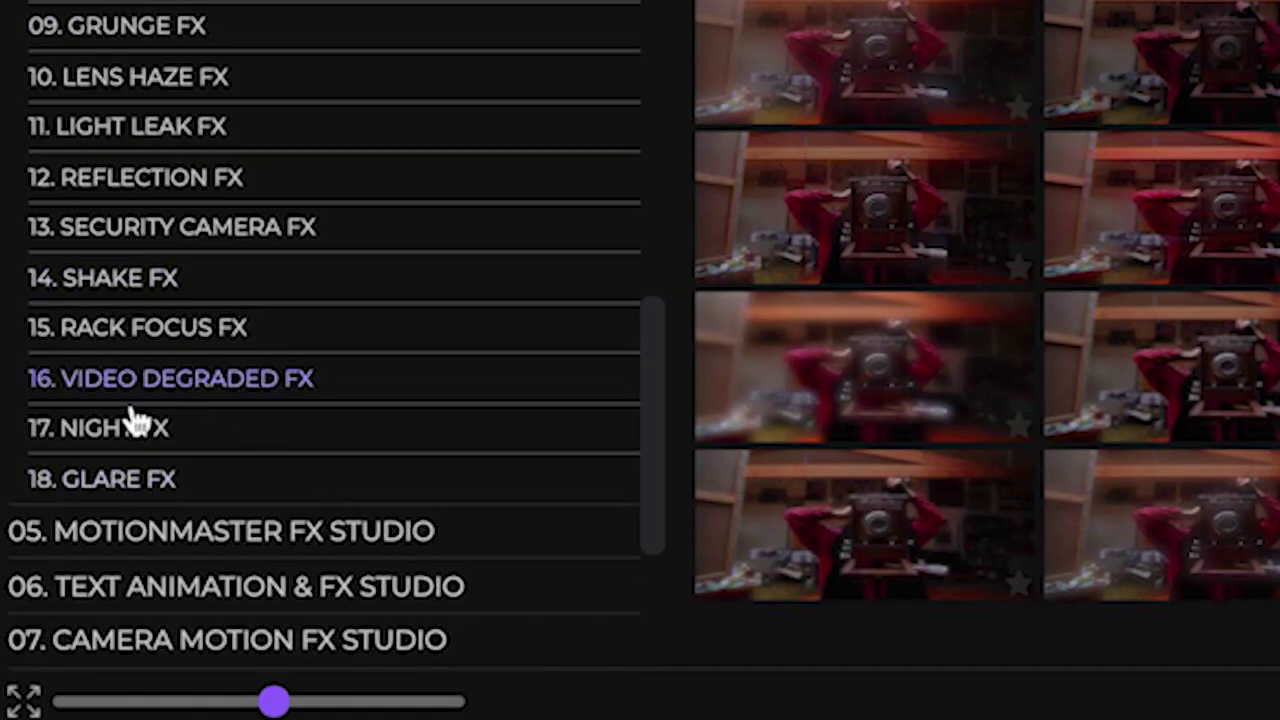
{"action": "left_click", "coordinate": [118, 437]}
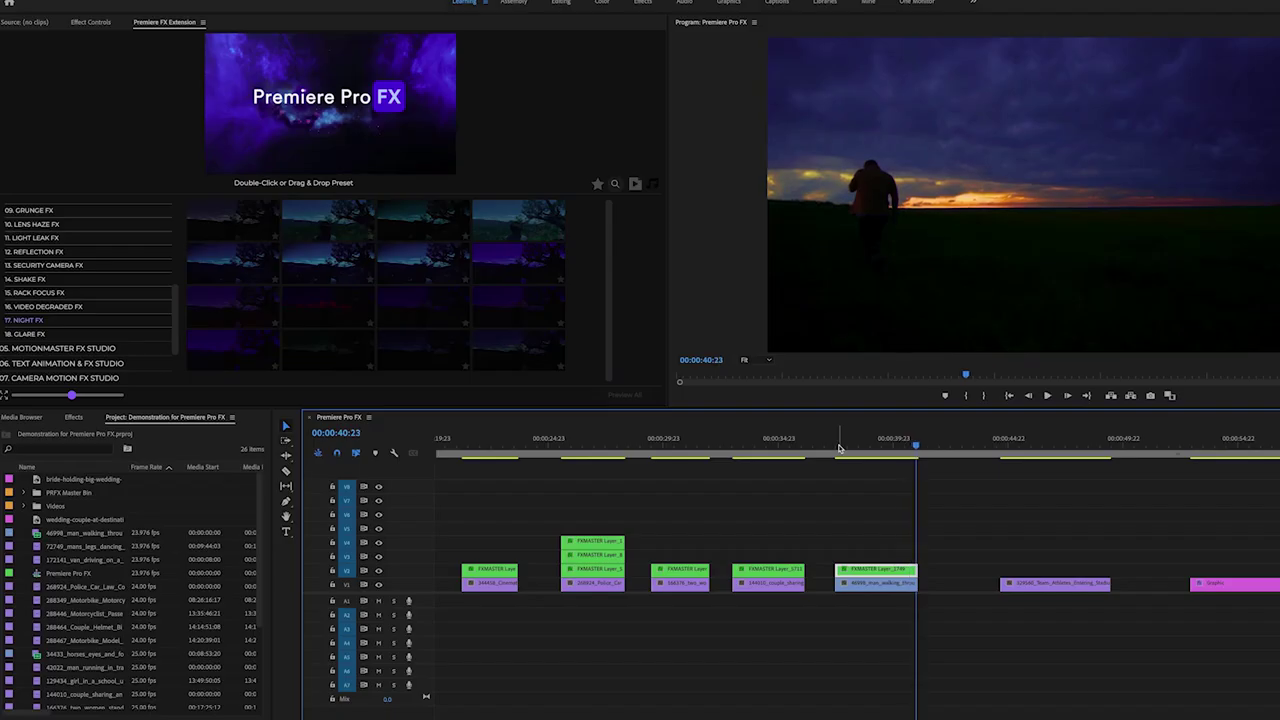
{"action": "left_click_drag", "start_coordinate": [992, 446], "coordinate": [1005, 455]}
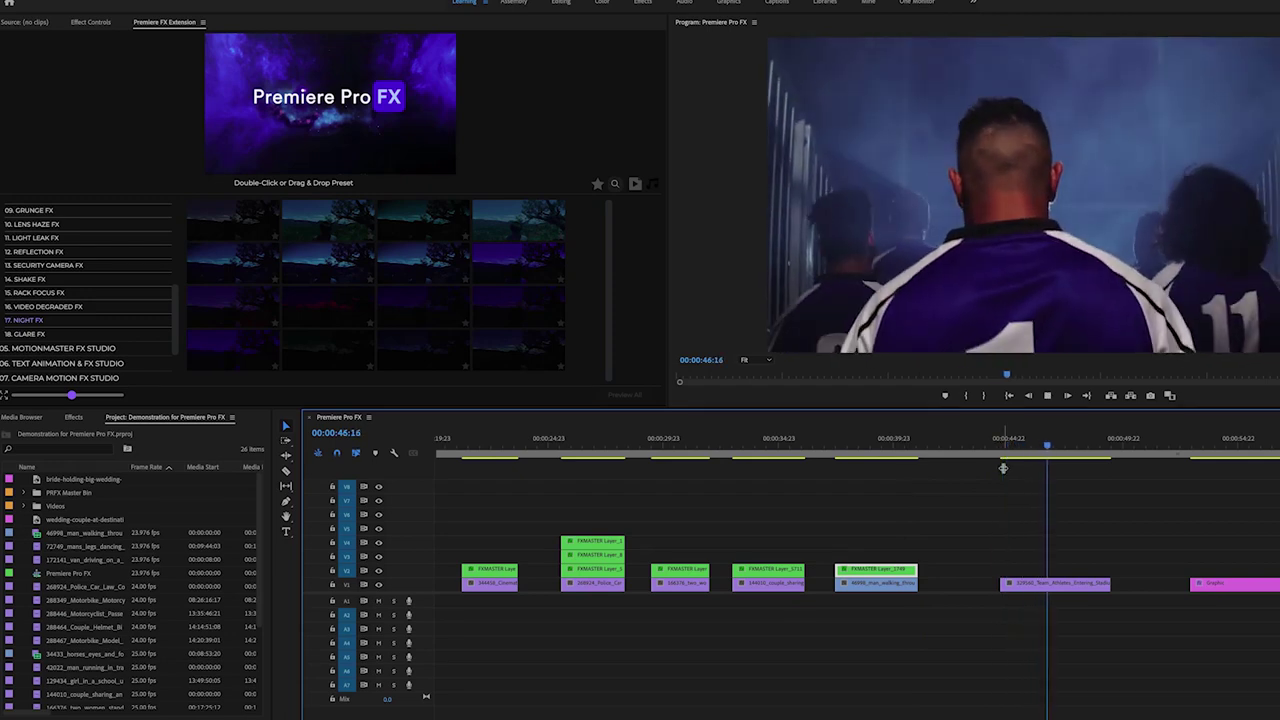
{"action": "left_click", "coordinate": [1003, 444]}
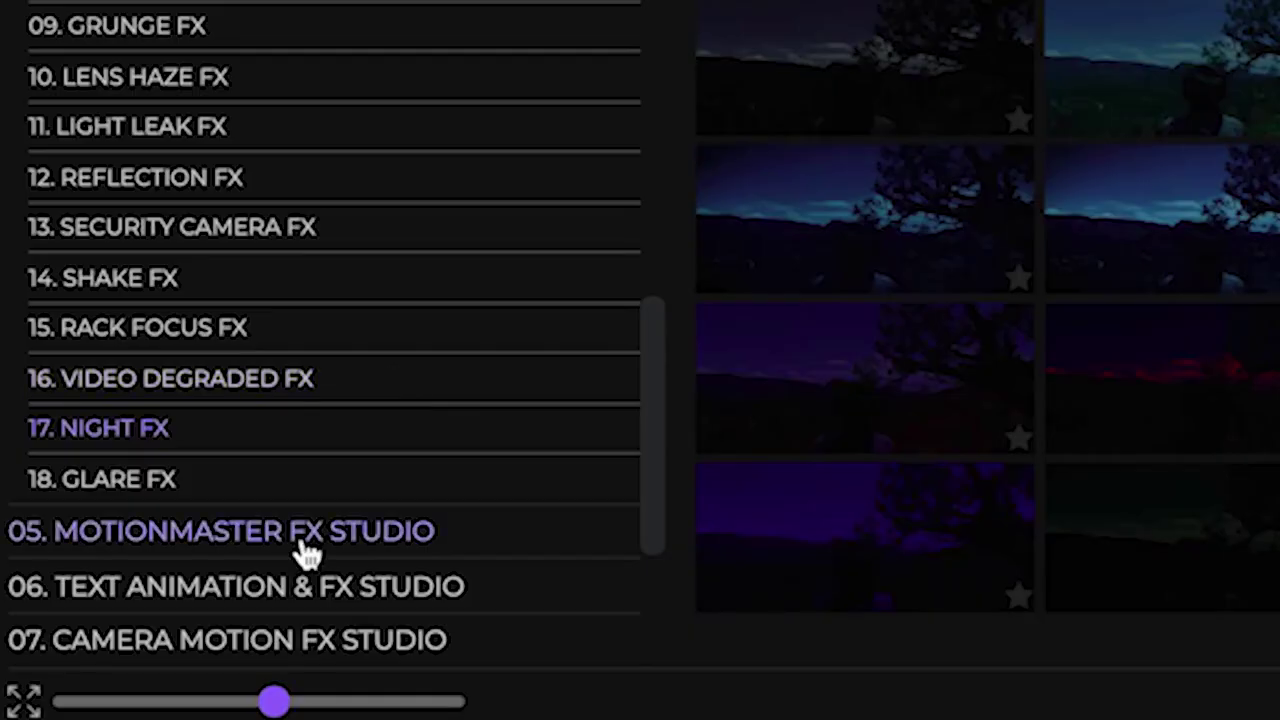
- Expand MotionMaster FX Studio and display the Movie Reel in/out presets
{"action": "left_click", "coordinate": [303, 548]}
{"action": "scroll", "coordinate": [255, 270], "scroll_direction": "up", "scroll_amount": 5}
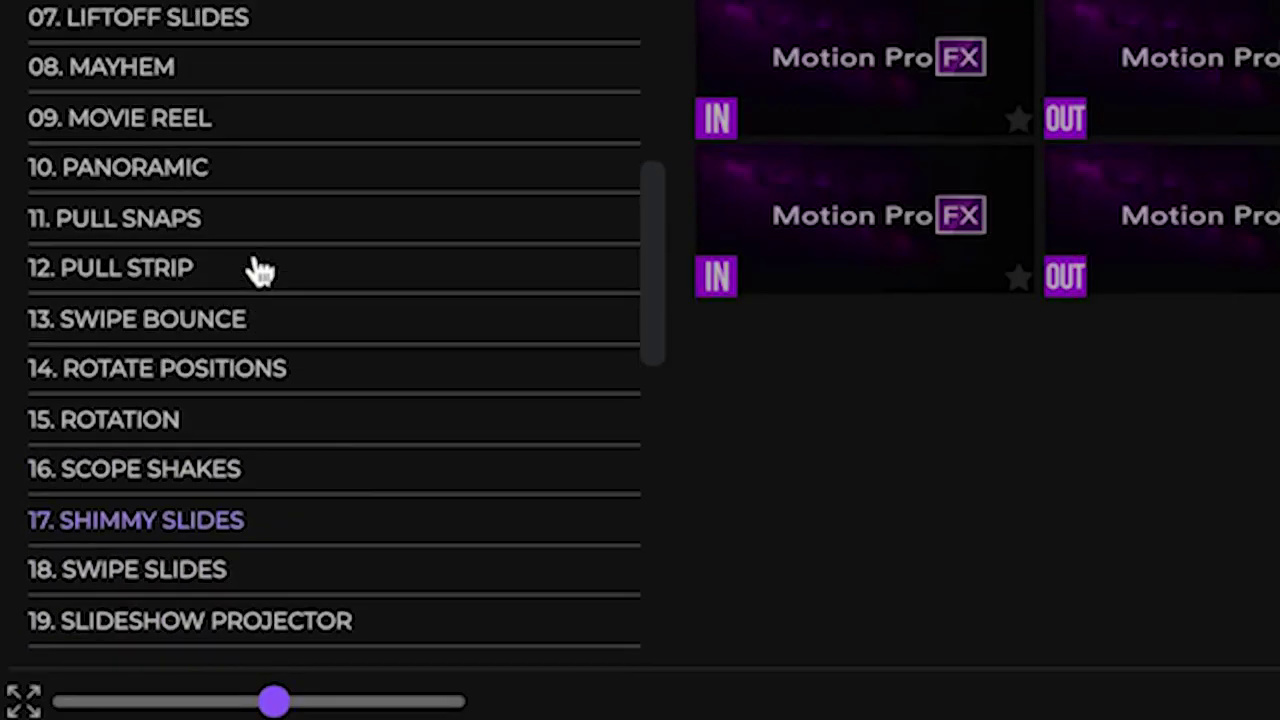
{"action": "left_click", "coordinate": [145, 340]}
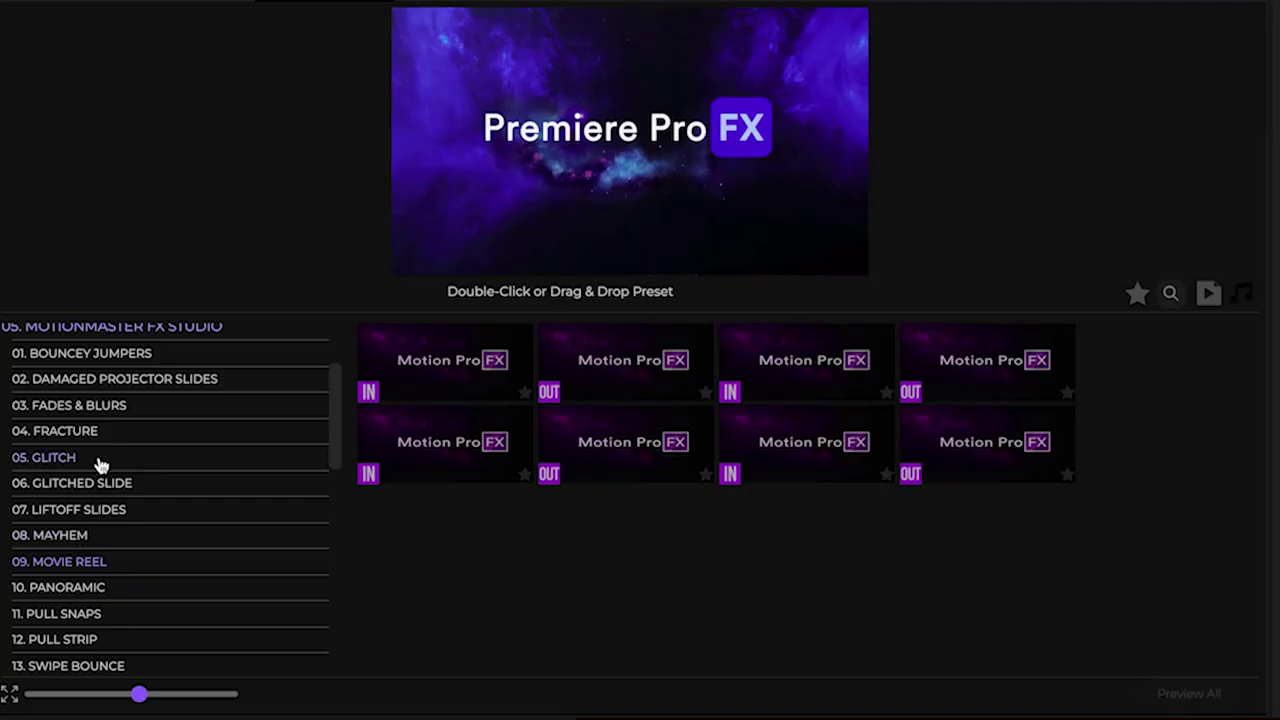
- Apply the Damaged Projector Slides IN preset and shift its layers 8 frames later
{"action": "left_click", "coordinate": [132, 381]}
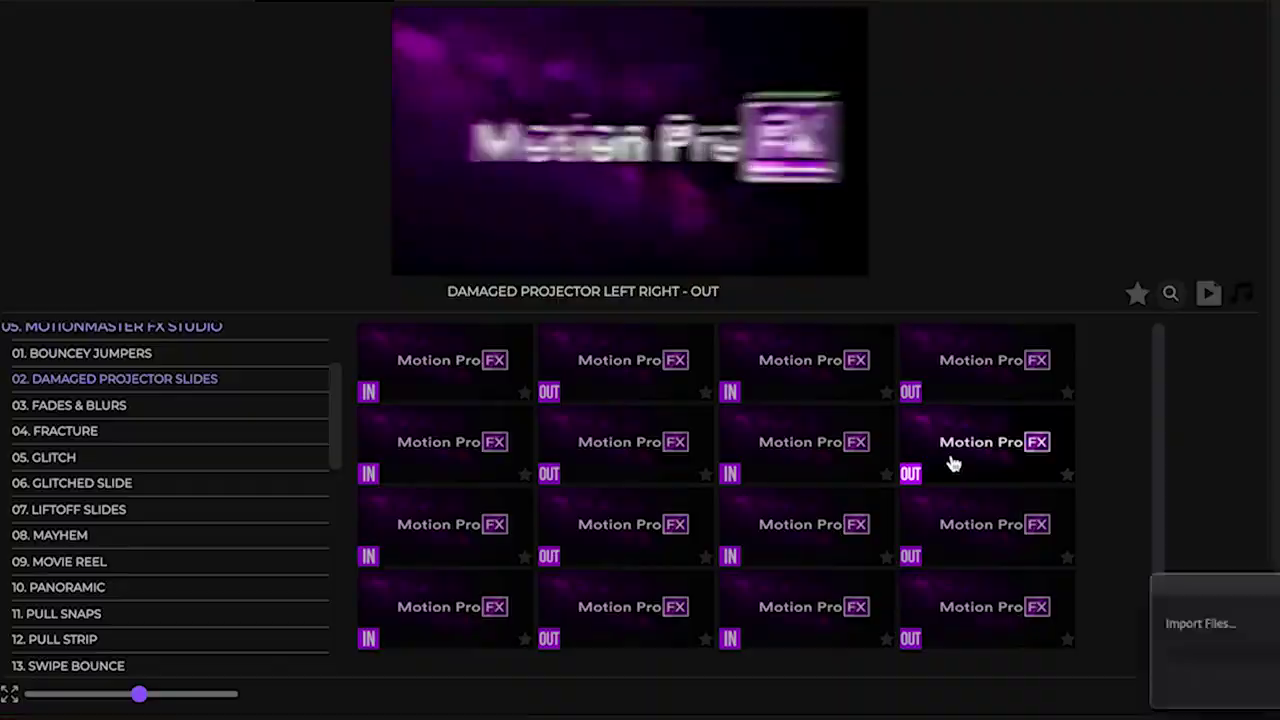
{"action": "double_click", "coordinate": [953, 463]}
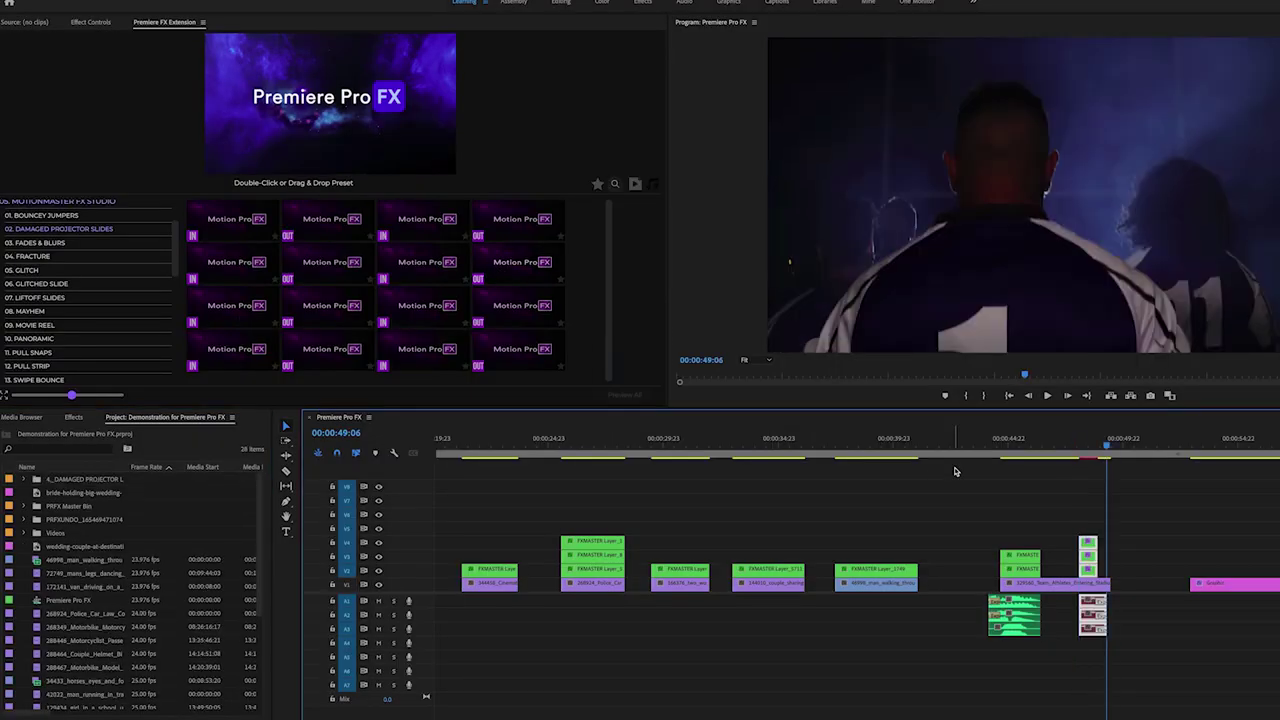
{"action": "left_click_drag", "start_coordinate": [1087, 549], "coordinate": [1110, 550]}
- Play back the damaged projector transition, then scrub ahead to the Create title
{"action": "key", "text": "Up"}
{"action": "key", "text": "space"}
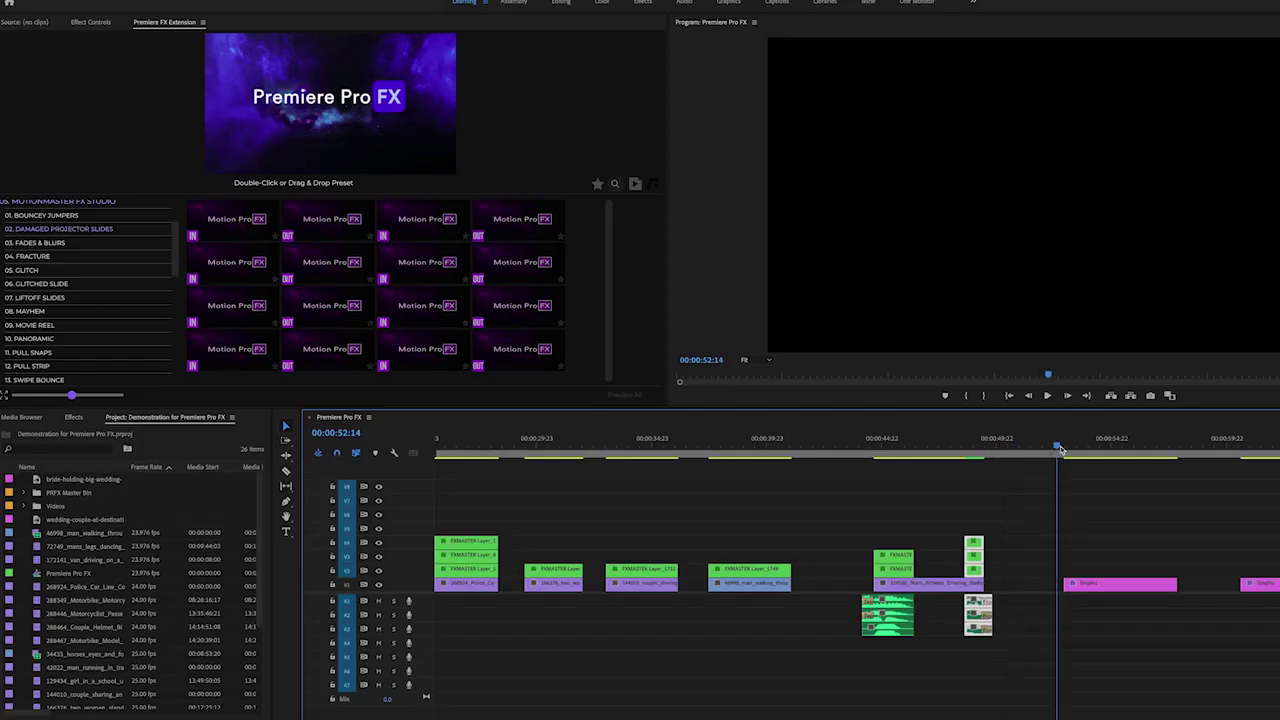
{"action": "left_click_drag", "start_coordinate": [1060, 449], "coordinate": [1066, 449]}
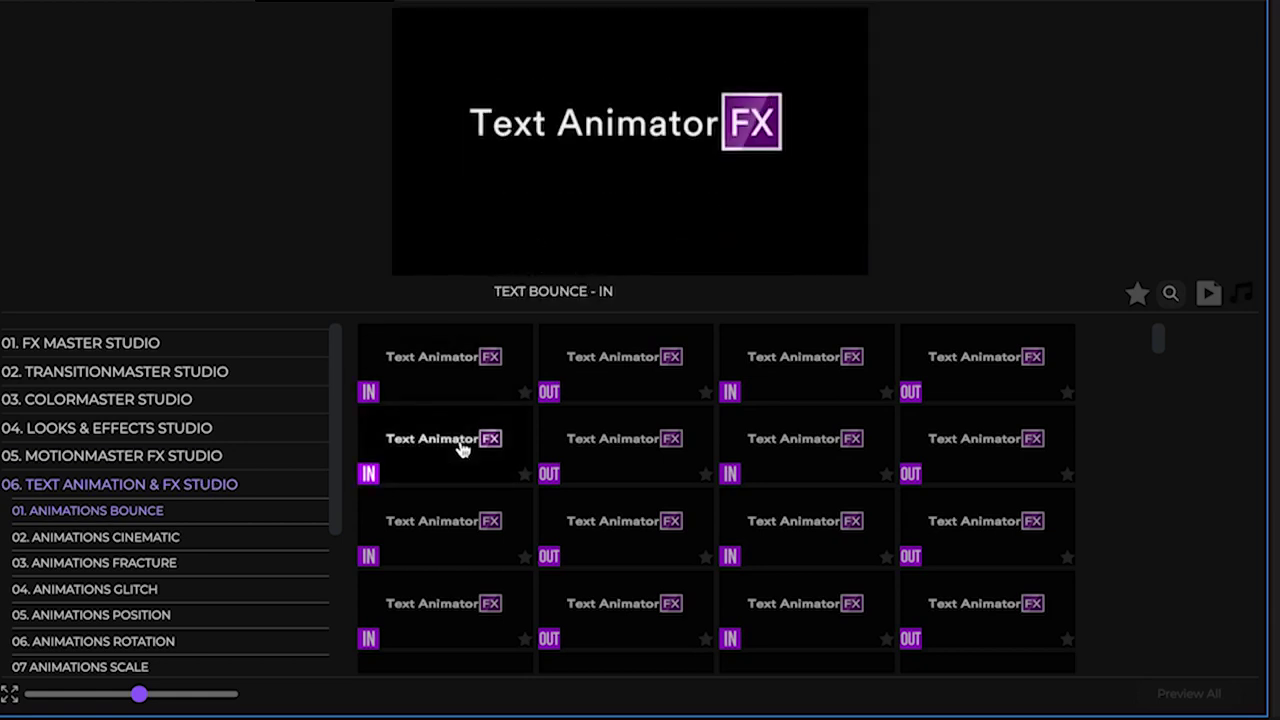
- Add the TEXT BOUNCE - OUT animation to the Create title and trim the title clip to end with it
{"action": "left_click_drag", "start_coordinate": [462, 449], "coordinate": [1210, 640]}
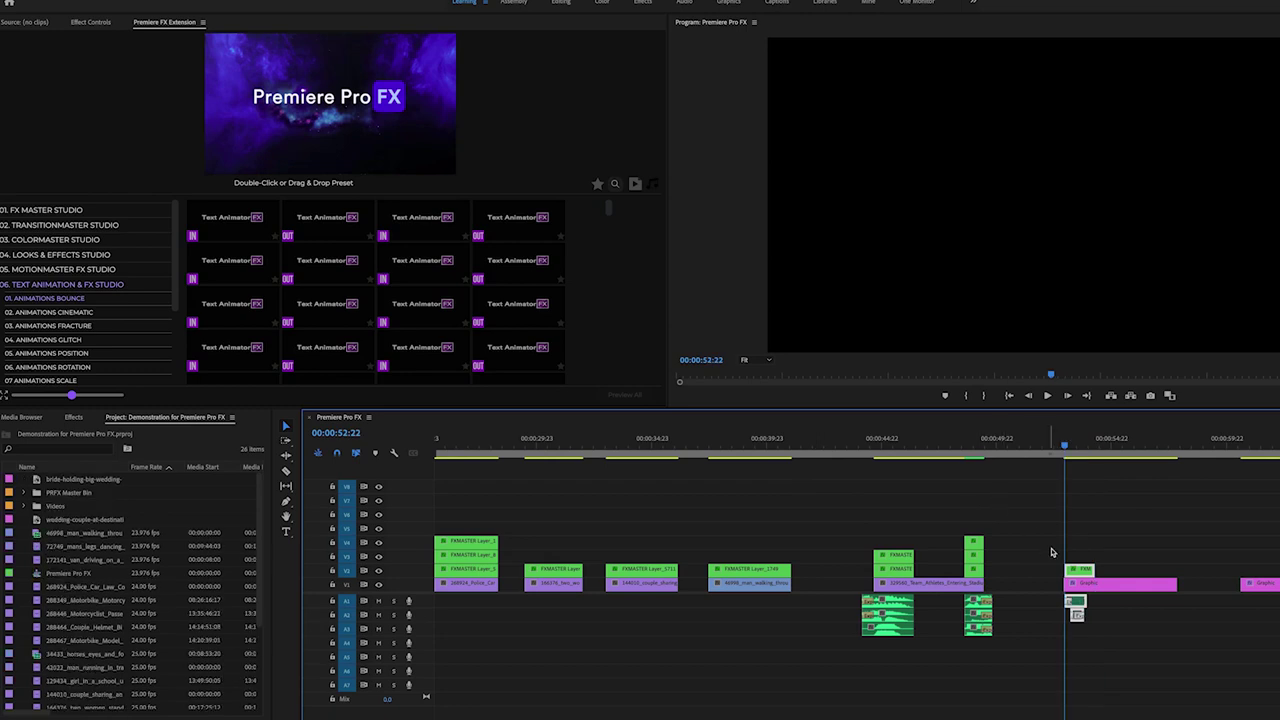
{"action": "key", "text": "space"}
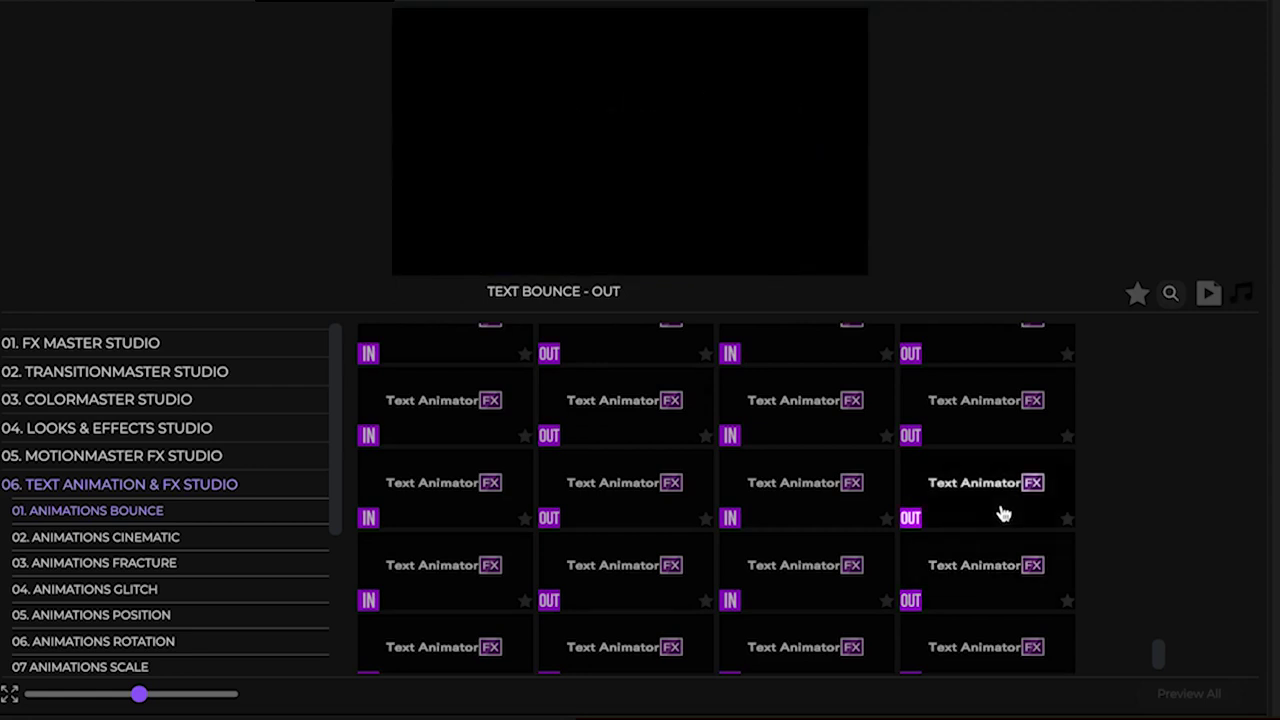
{"action": "double_click", "coordinate": [994, 503]}
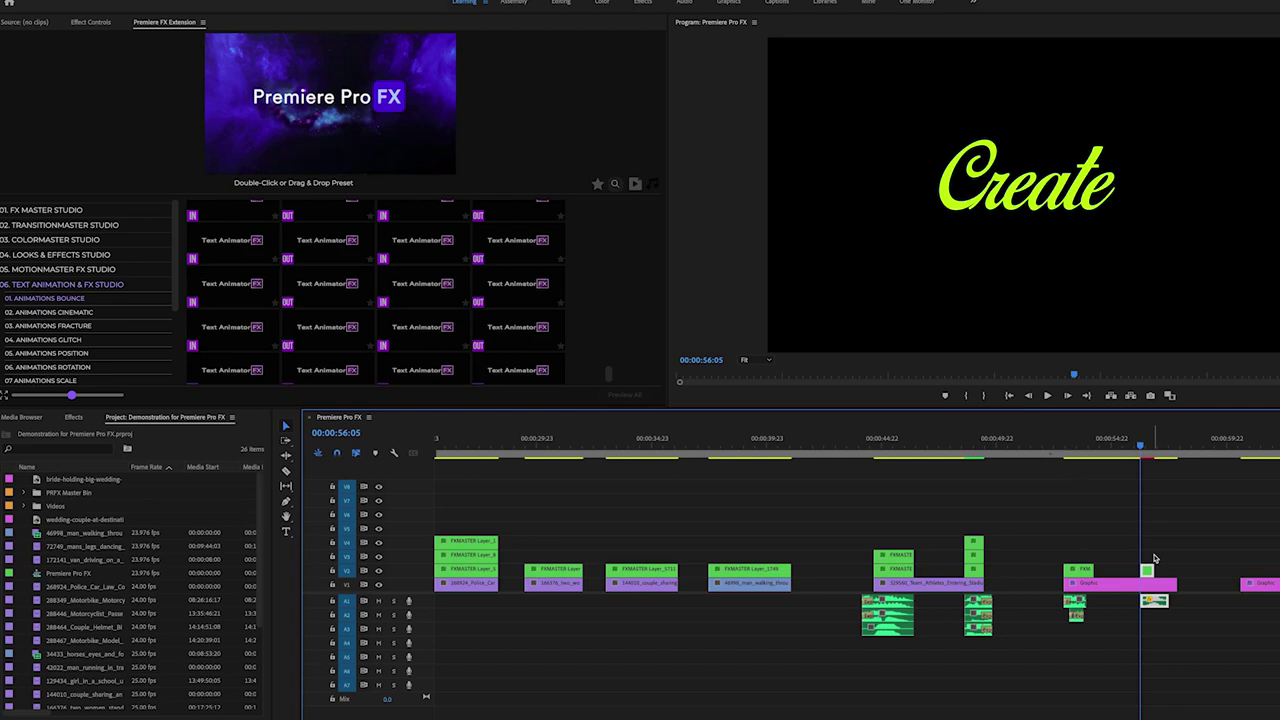
{"action": "left_click_drag", "start_coordinate": [1173, 581], "coordinate": [1149, 580]}
- Preview the bouncing Create title and play on into the CINEMA title section
{"action": "left_click", "coordinate": [1059, 448]}
{"action": "key", "text": "space"}
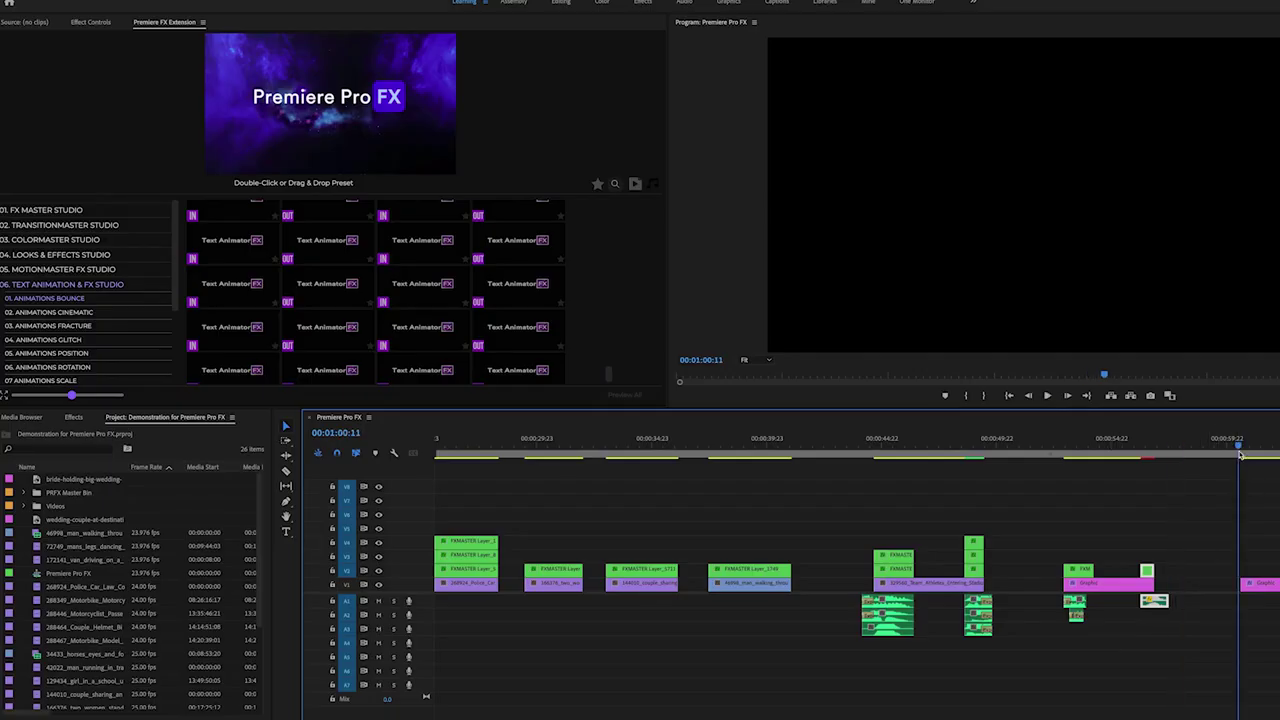
{"action": "scroll", "coordinate": [1240, 455], "scroll_direction": "right", "scroll_amount": 3}
{"action": "scroll", "coordinate": [1235, 453], "scroll_direction": "right", "scroll_amount": 2}
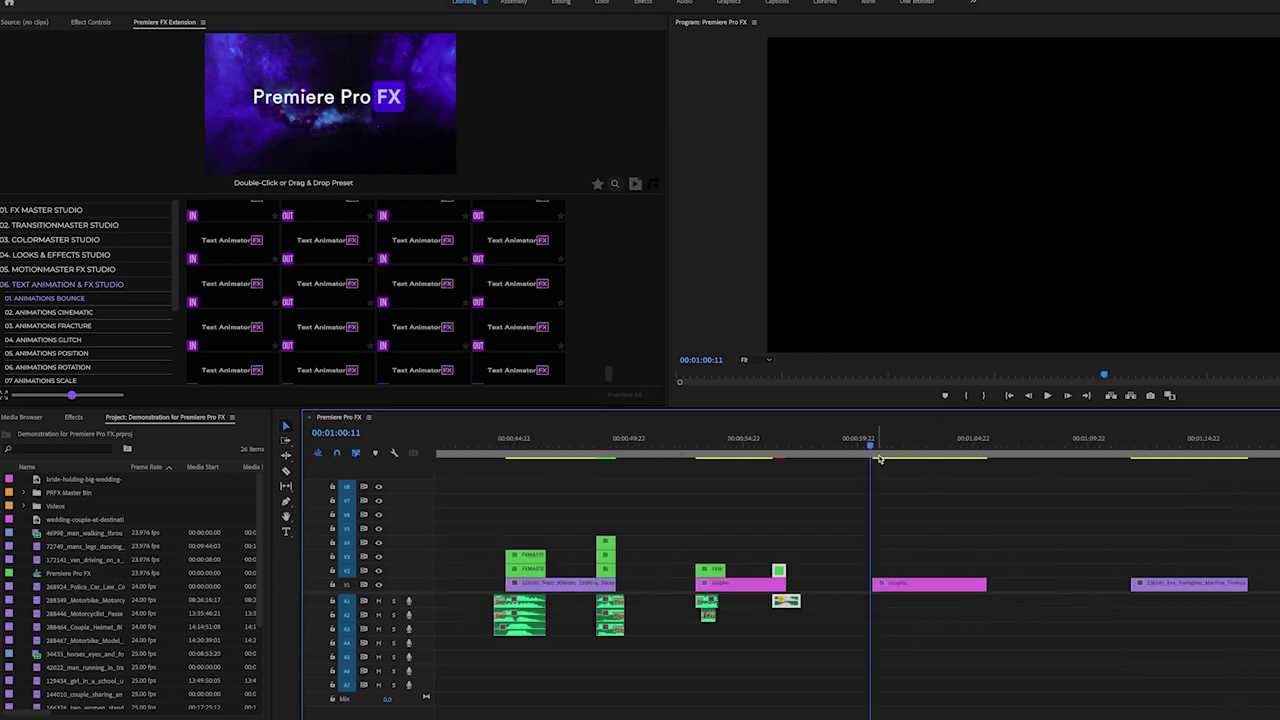
{"action": "key", "text": "space"}
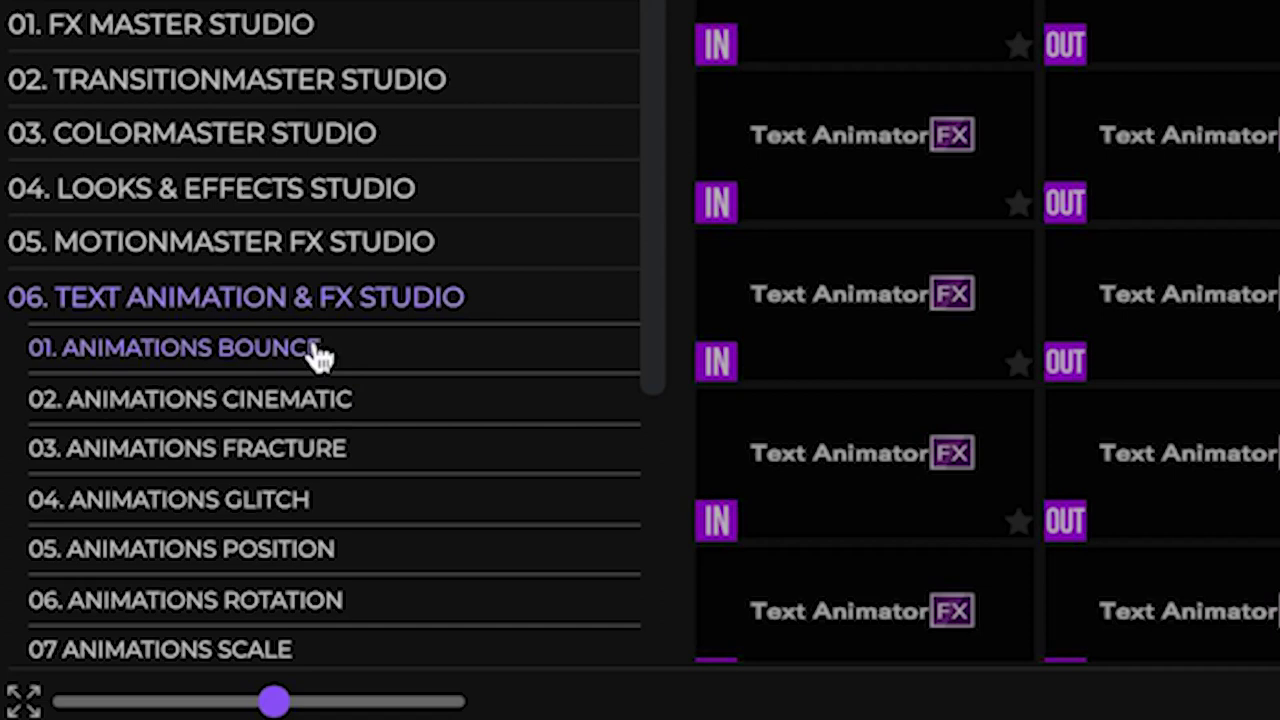
- Apply the 02. Animations Cinematic IN preset to the CINEMA title
{"action": "left_click", "coordinate": [233, 407]}
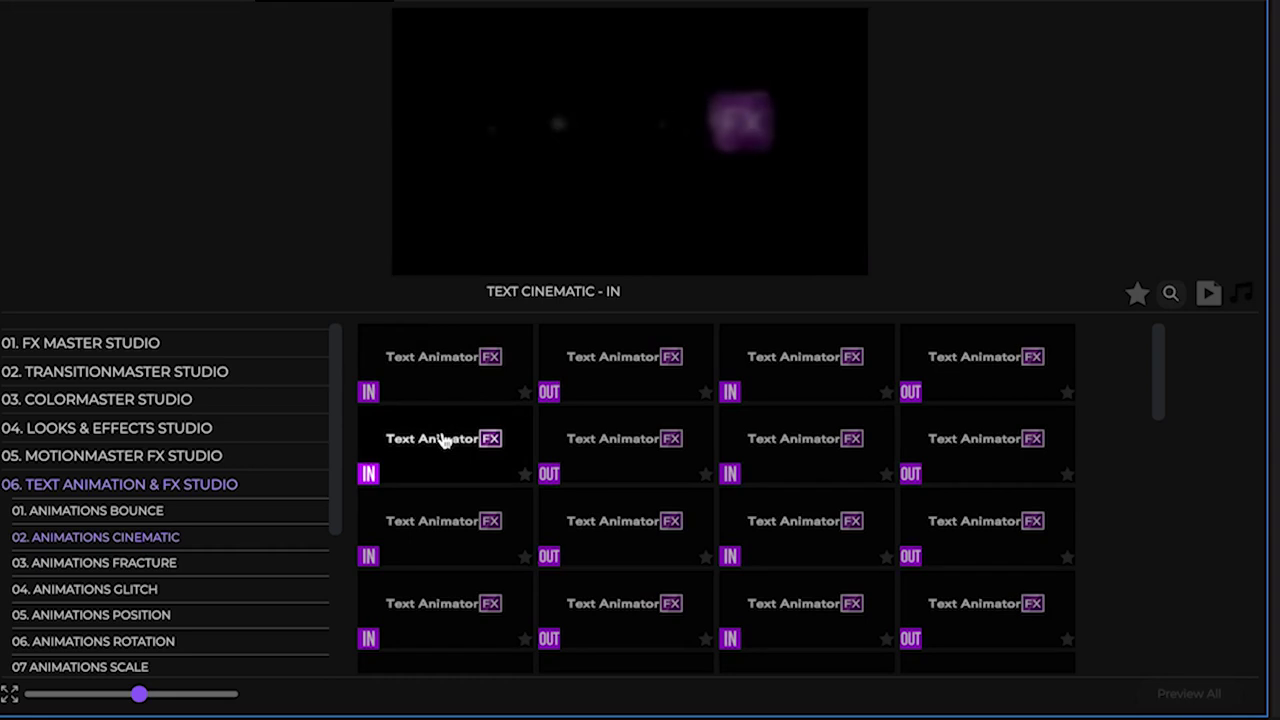
{"action": "left_click_drag", "start_coordinate": [443, 440], "coordinate": [488, 476]}
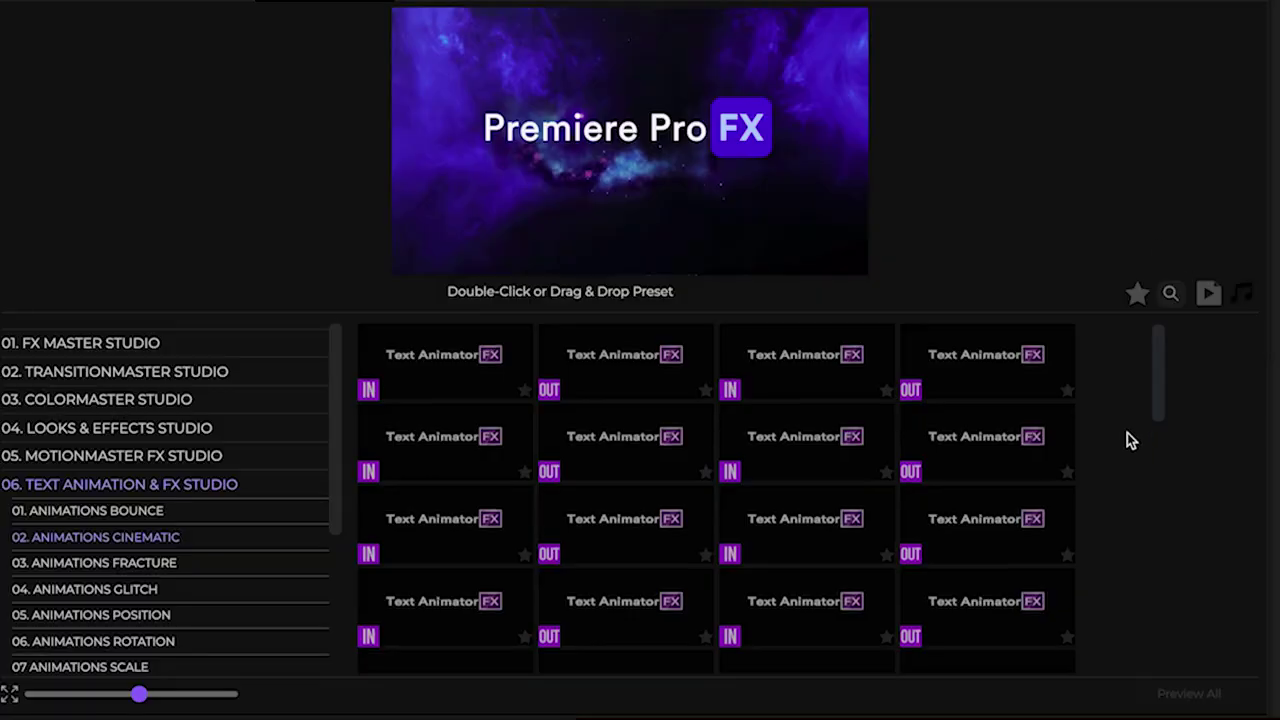
{"action": "scroll", "coordinate": [590, 252], "scroll_direction": "down", "scroll_amount": 2}
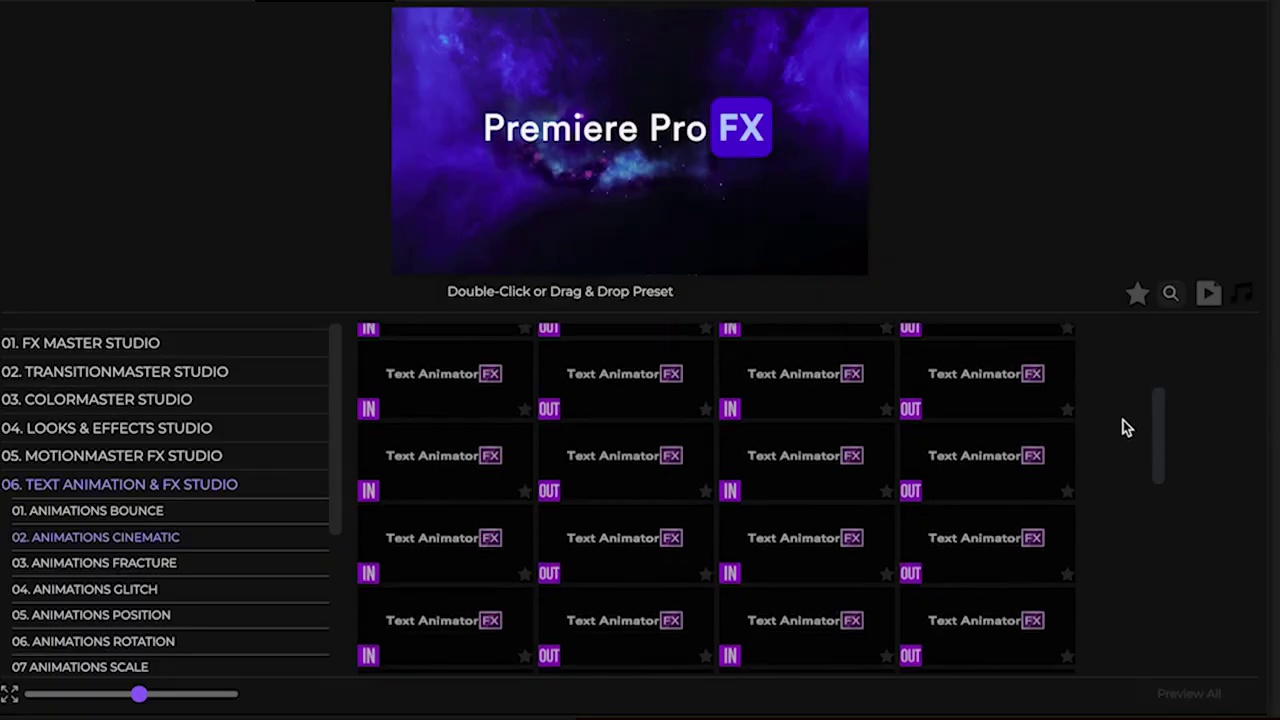
{"action": "scroll", "coordinate": [918, 443], "scroll_direction": "down", "scroll_amount": 1}
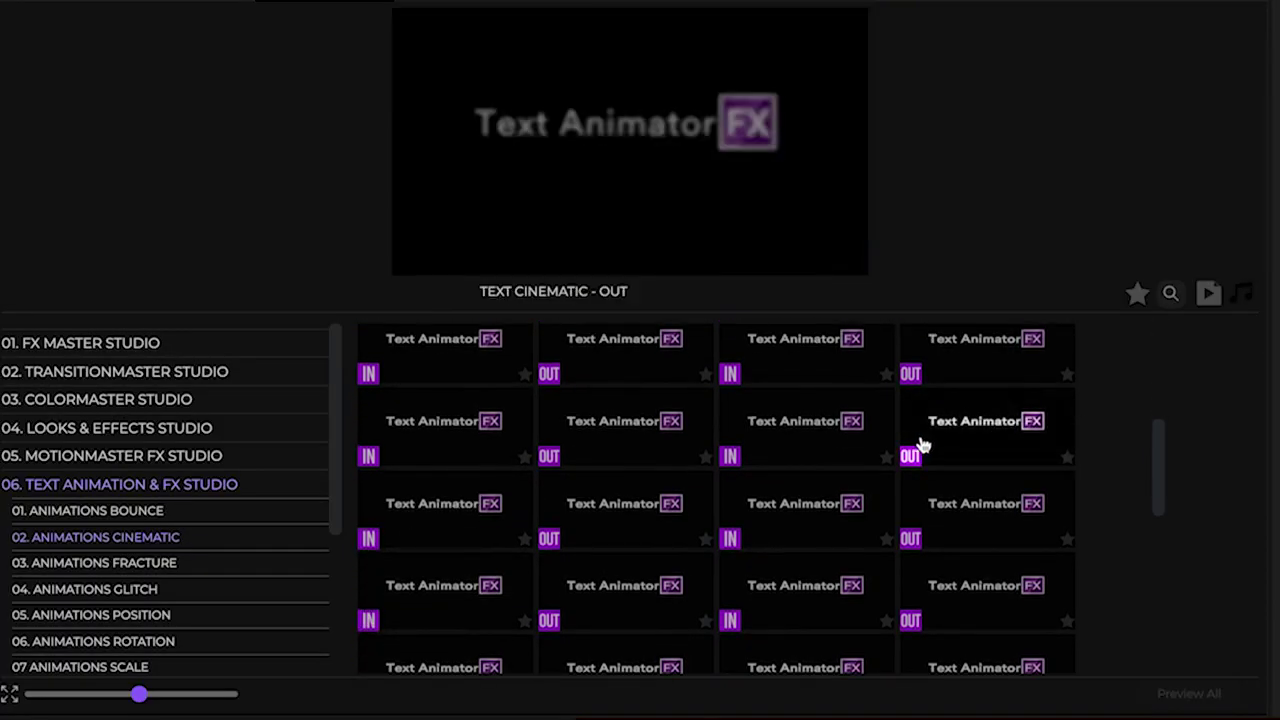
- Add the cinematic OUT preset to CINEMA and play back the title into the firefighter clip
{"action": "left_click_drag", "start_coordinate": [931, 440], "coordinate": [1200, 623]}
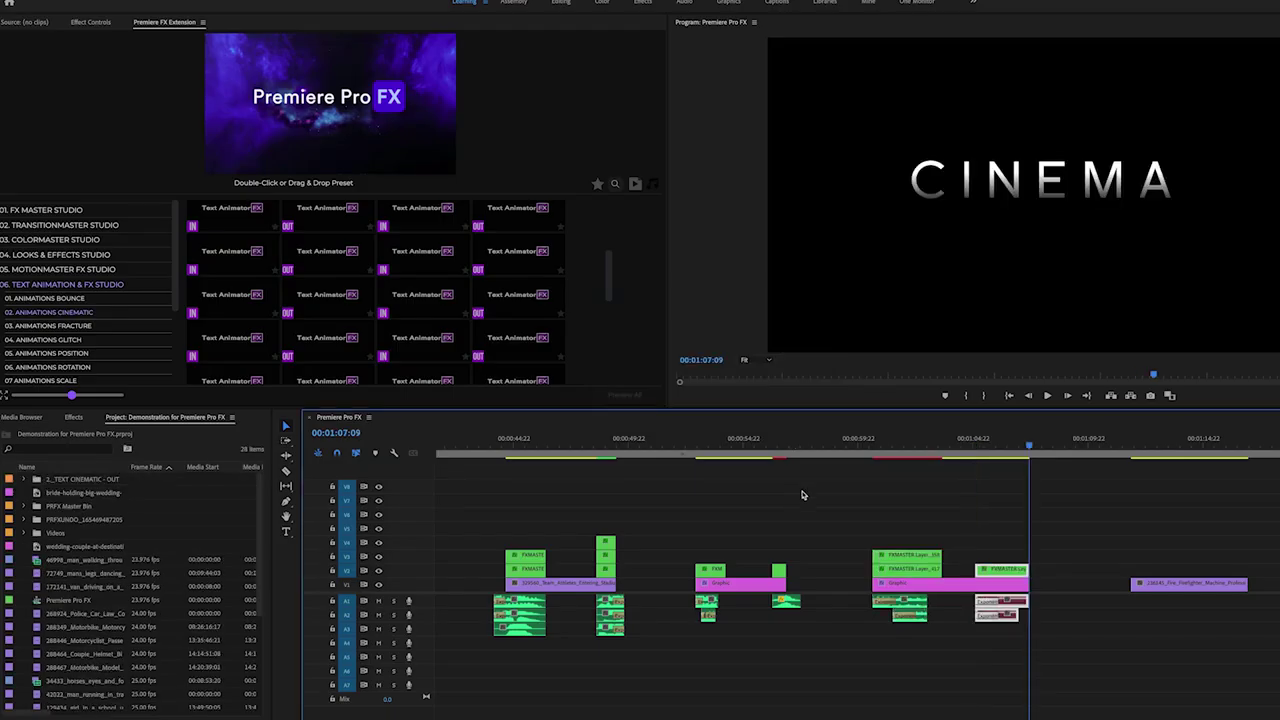
{"action": "key", "text": "space"}
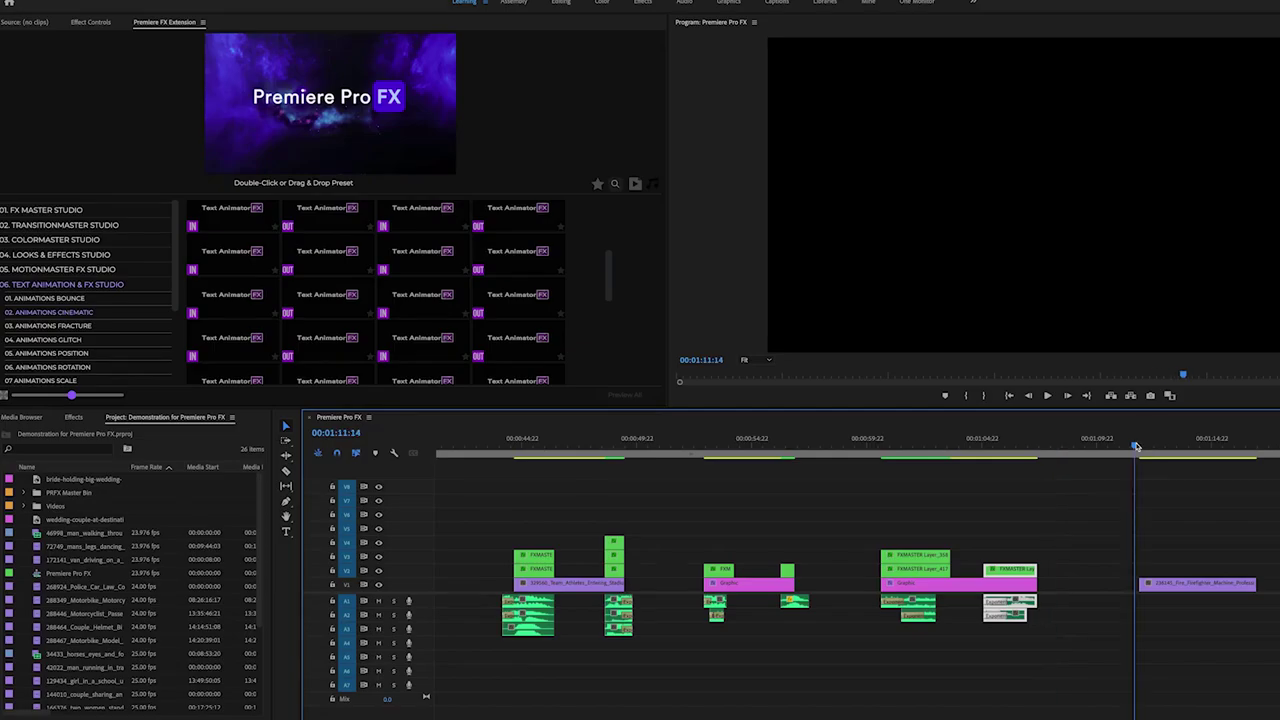
{"action": "key", "text": "space"}
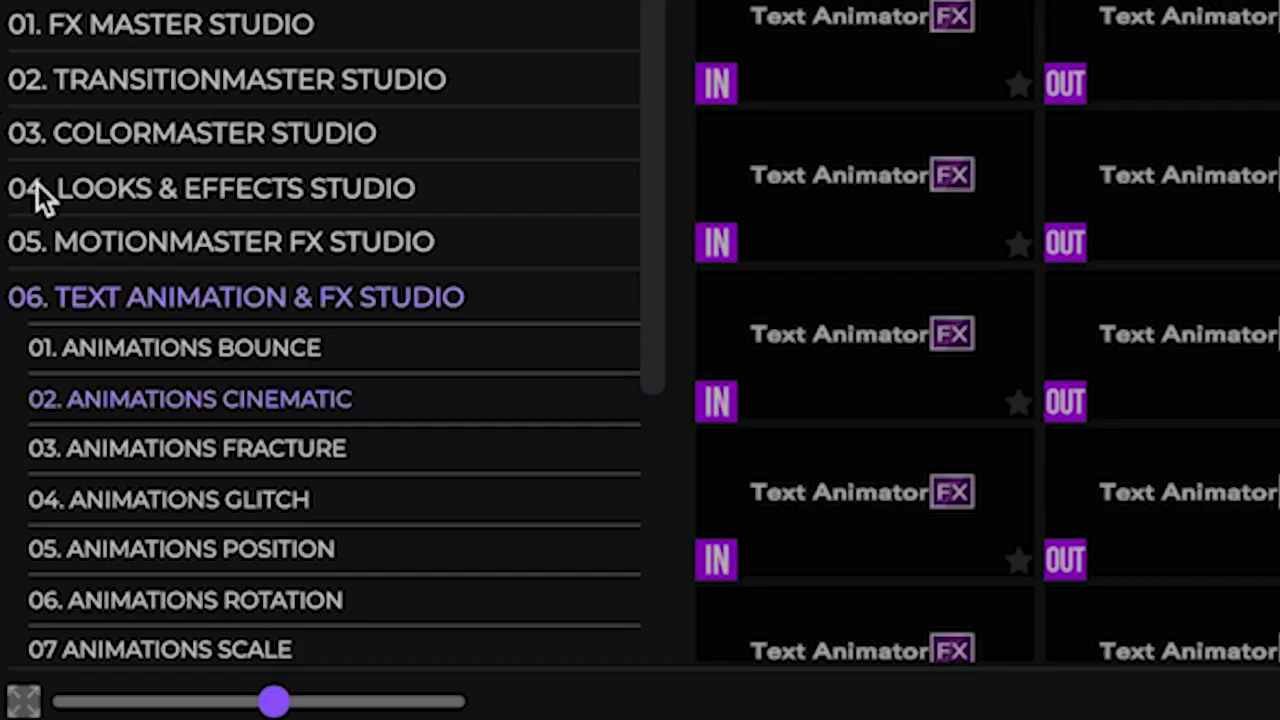
- Apply a 07. Camera Motion FX Studio Handheld Camera shake to the firefighter clip and preview it
{"action": "left_click", "coordinate": [105, 293]}
{"action": "left_click", "coordinate": [107, 362]}
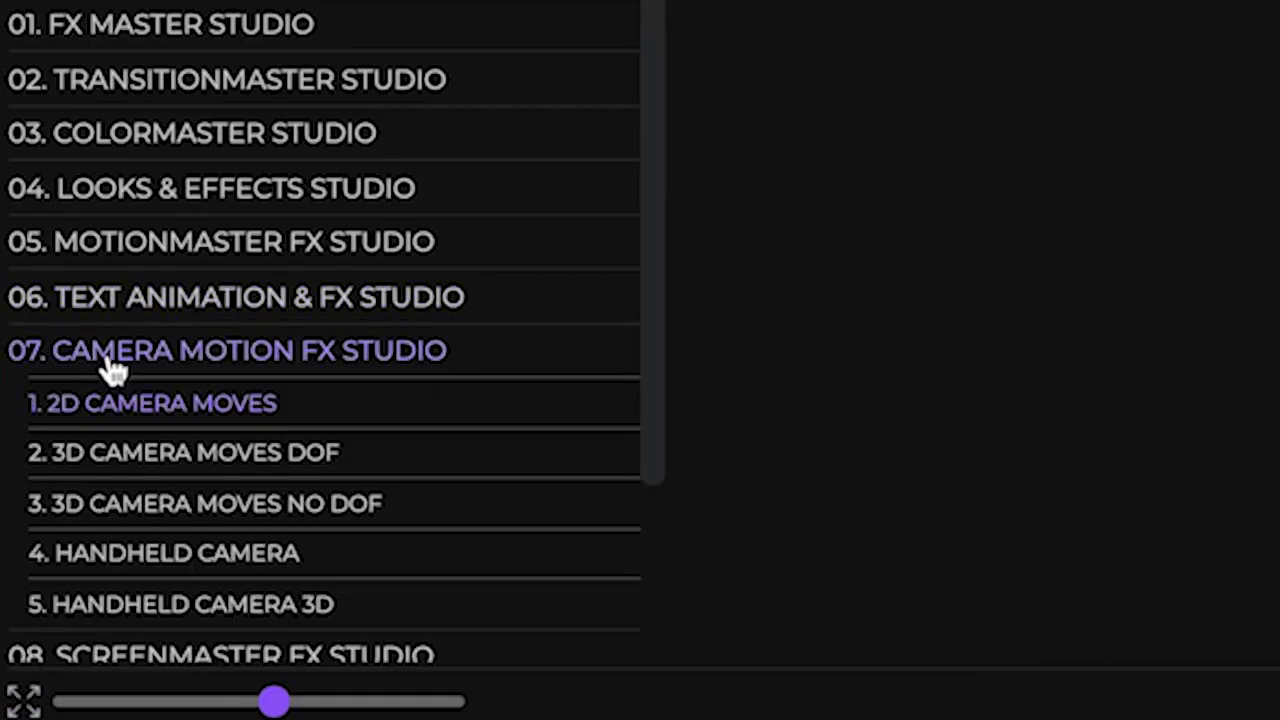
{"action": "left_click", "coordinate": [158, 555]}
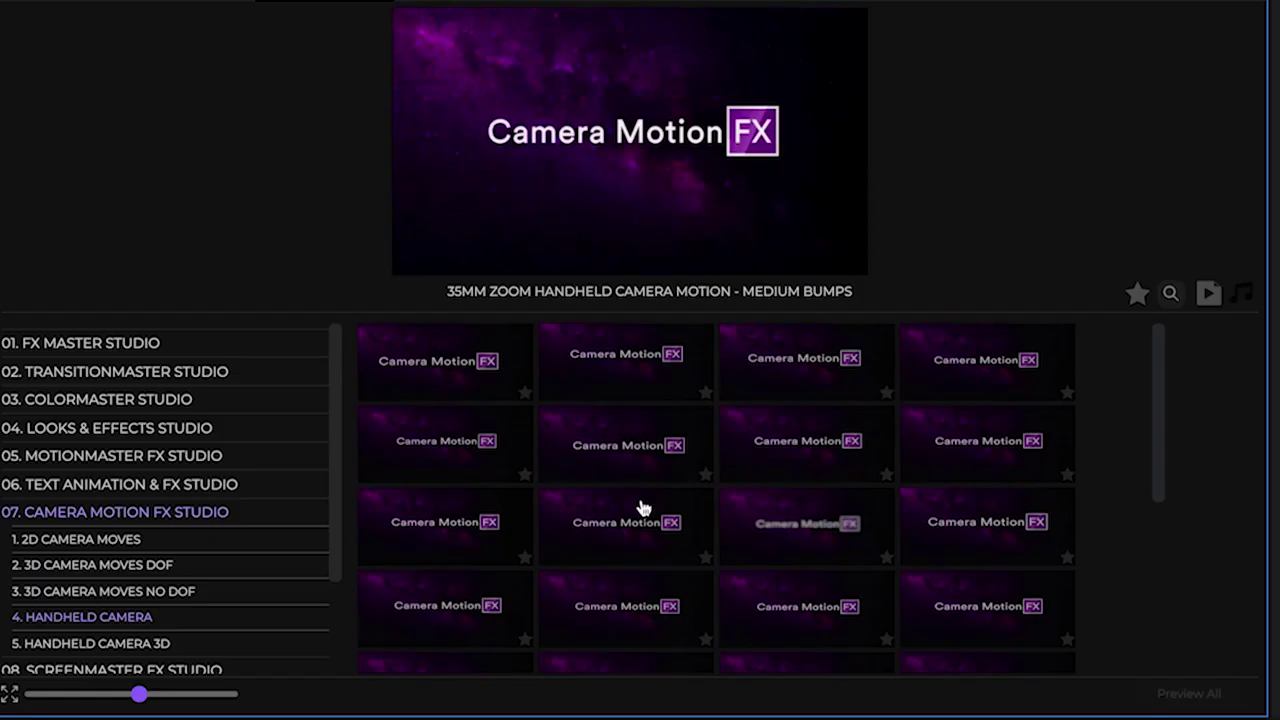
{"action": "mouse_move", "coordinate": [803, 443]}
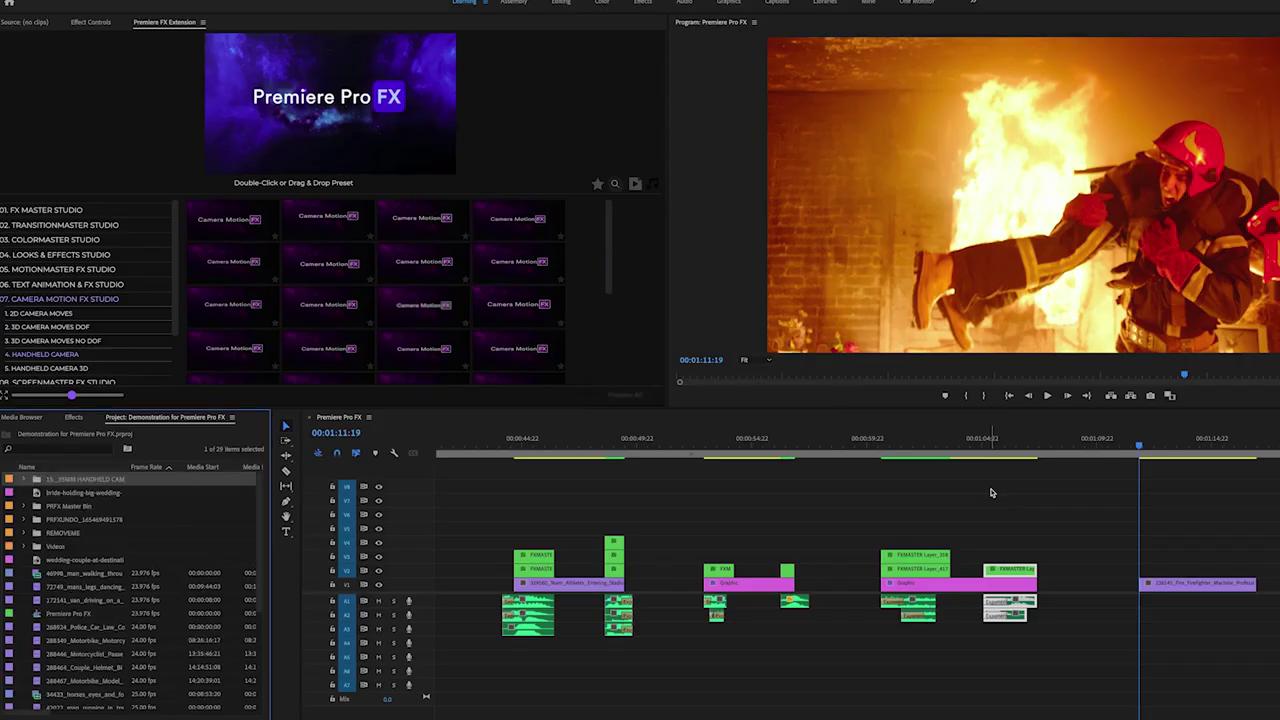
{"action": "key", "text": "Up"}
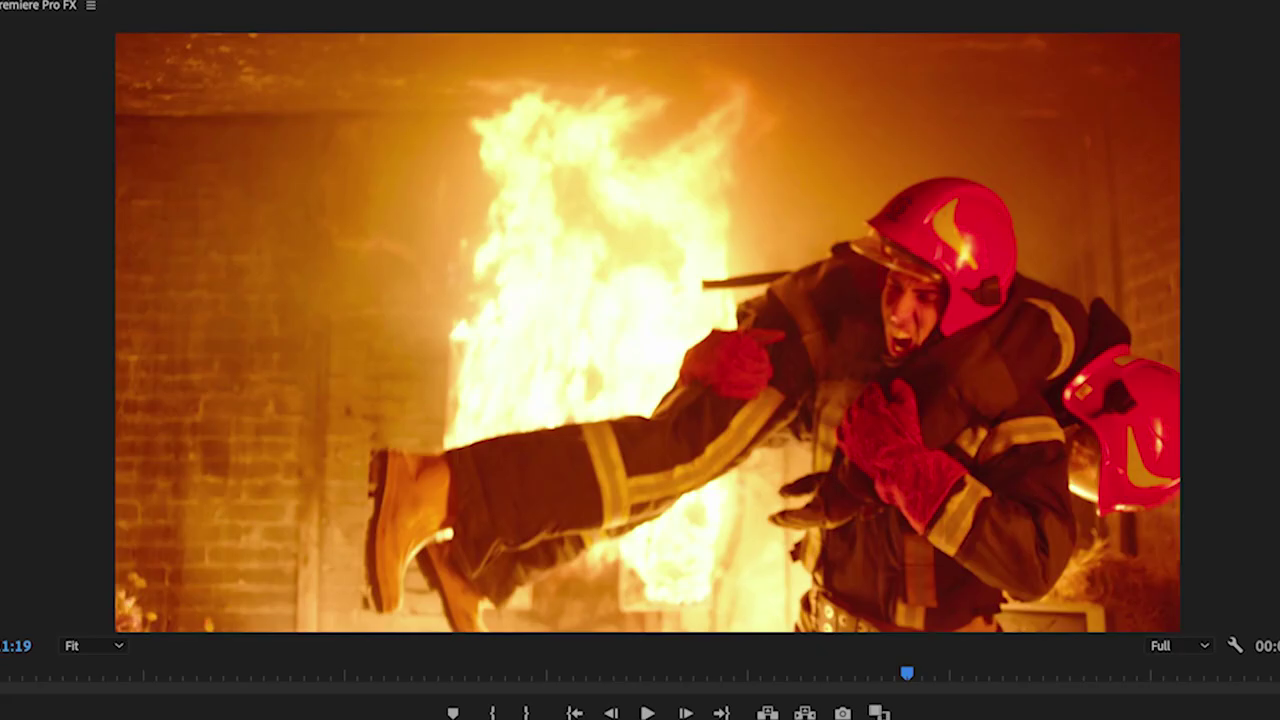
{"action": "key", "text": "space"}
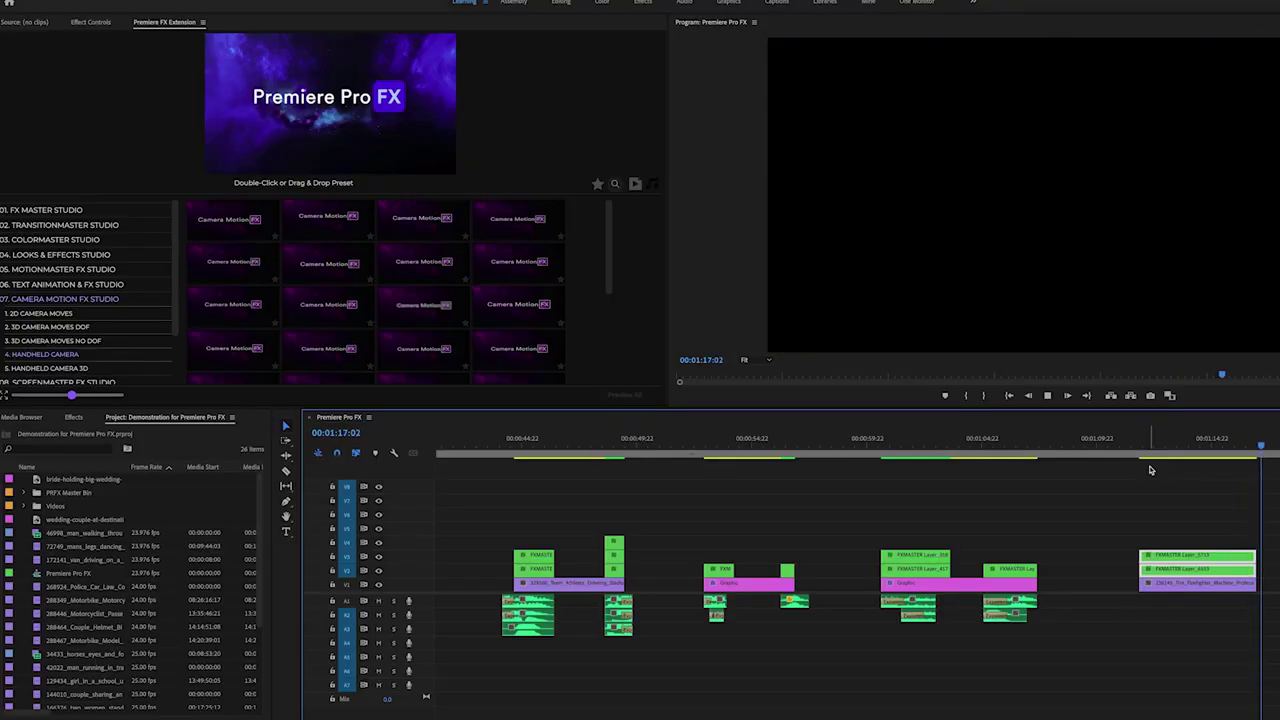
{"action": "key", "text": "space"}
- Add the zoom handheld camera move to the running-man clip, trim its layer to fit, and preview
{"action": "left_click", "coordinate": [535, 446]}
{"action": "key", "text": "space"}
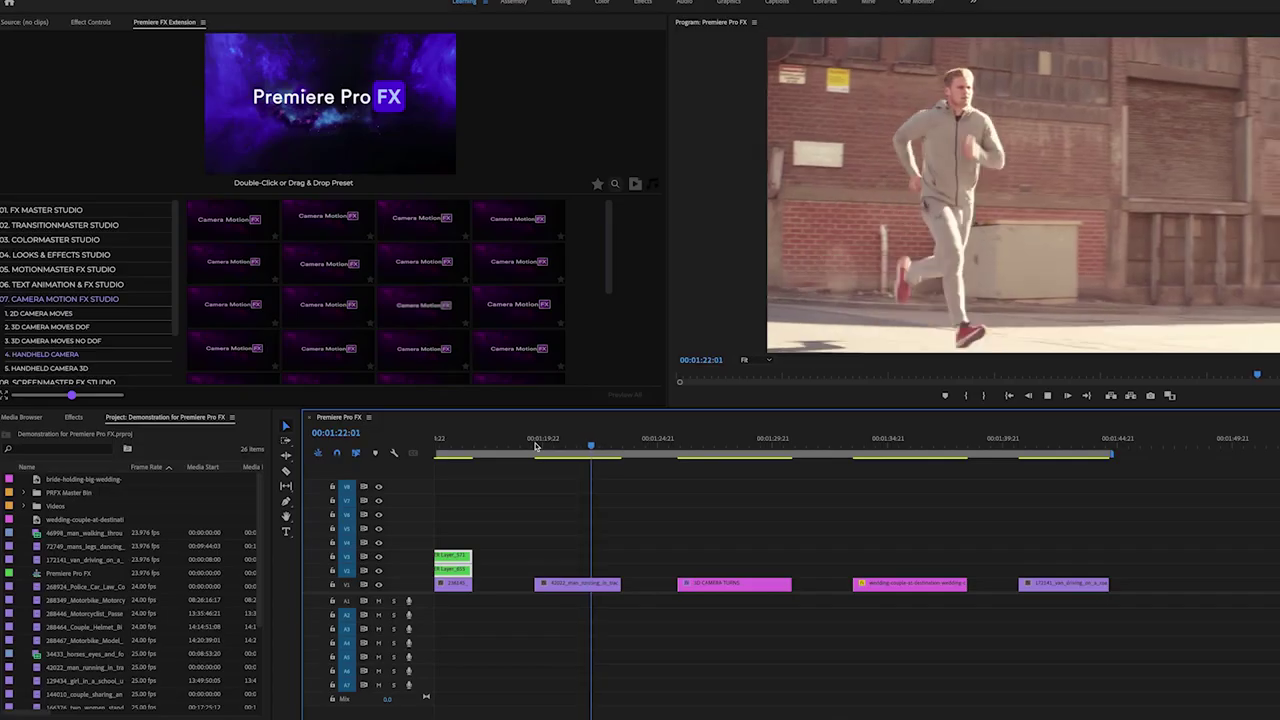
{"action": "left_click", "coordinate": [535, 446]}
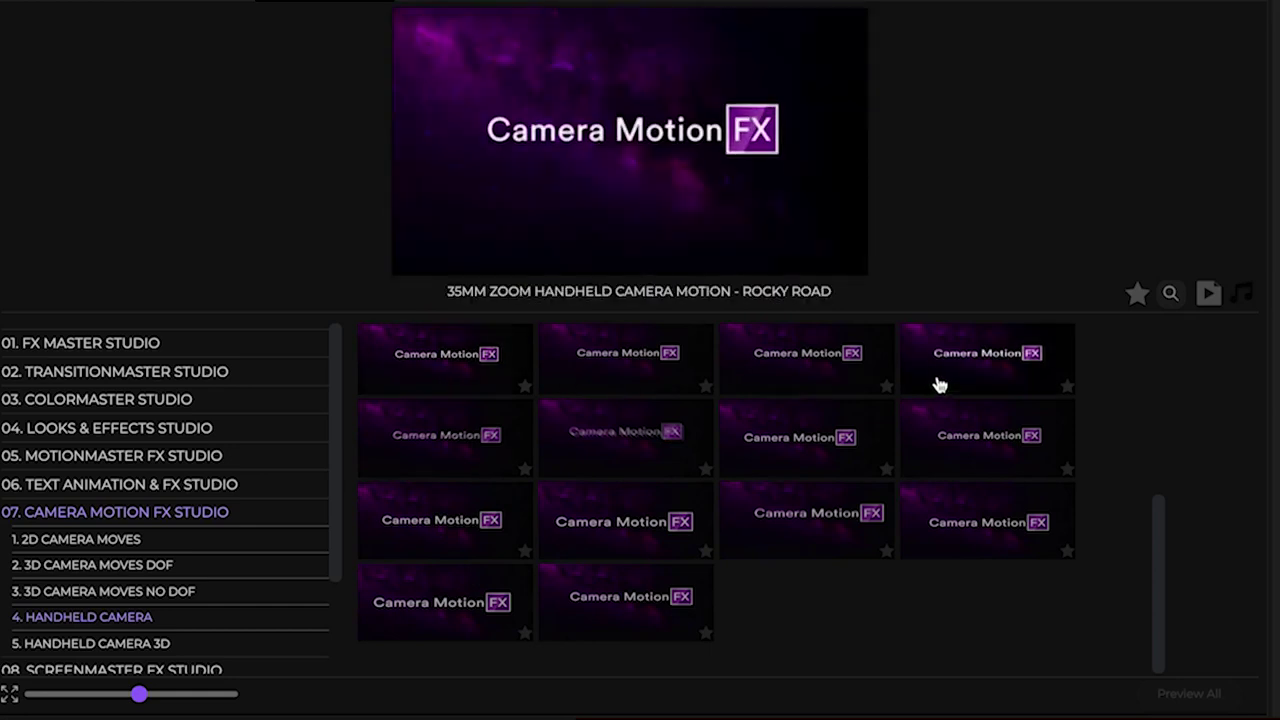
{"action": "double_click", "coordinate": [600, 455]}
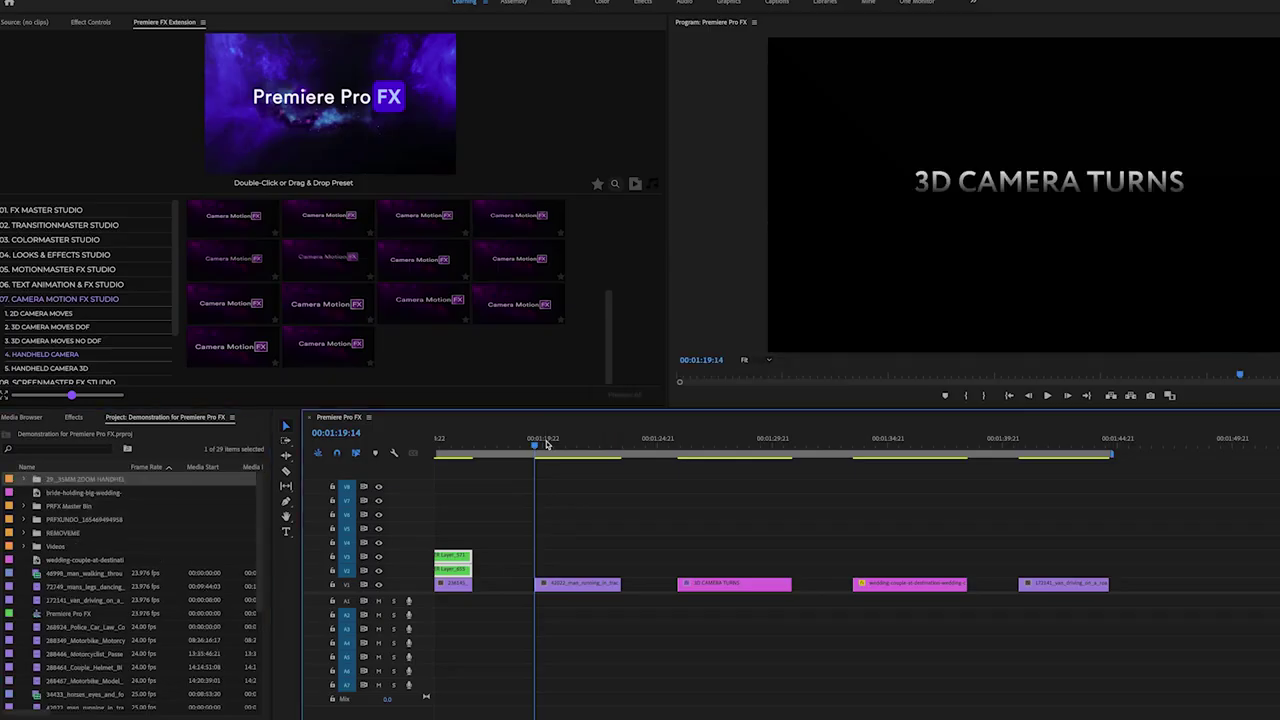
{"action": "left_click_drag", "start_coordinate": [763, 570], "coordinate": [620, 557]}
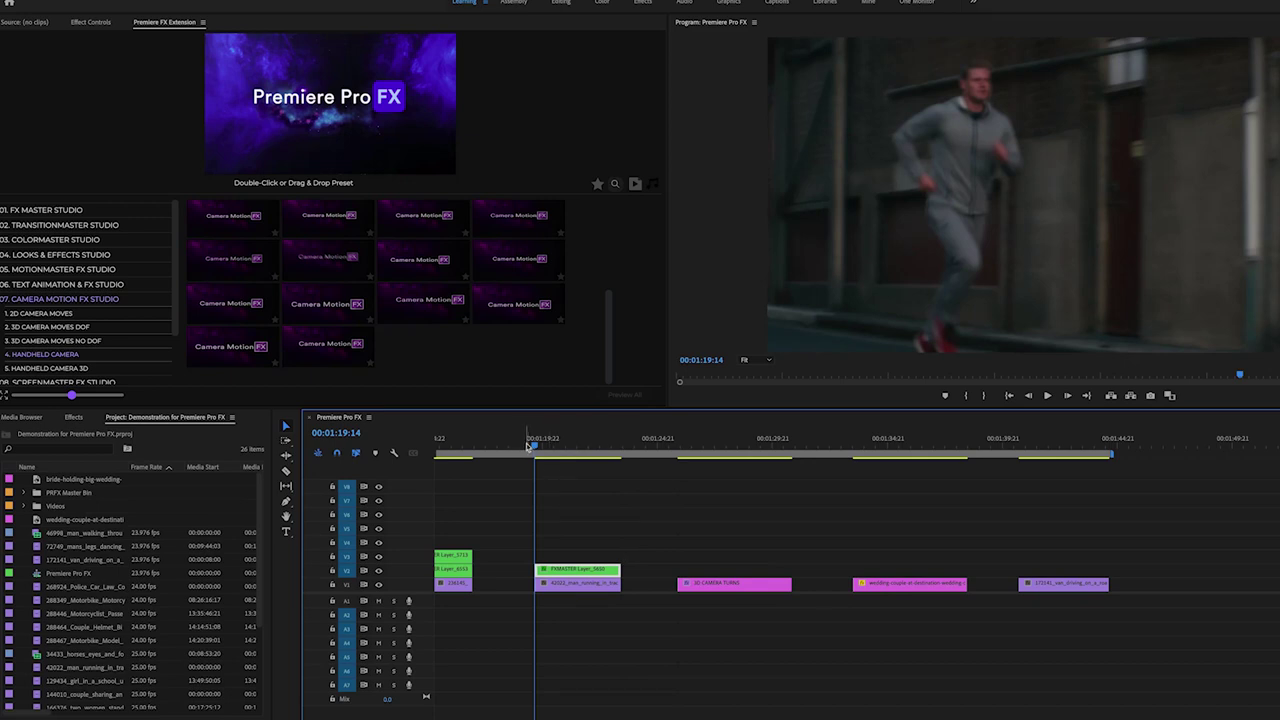
{"action": "key", "text": "space"}
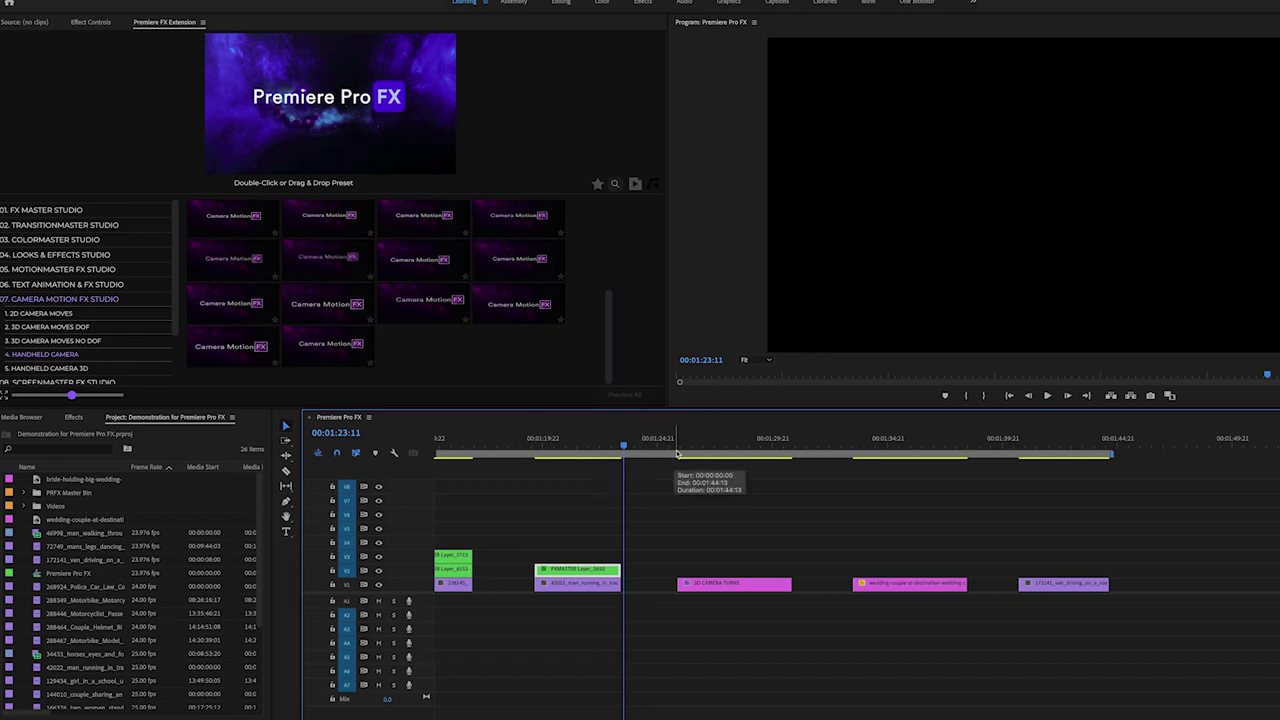
{"action": "left_click", "coordinate": [676, 452]}
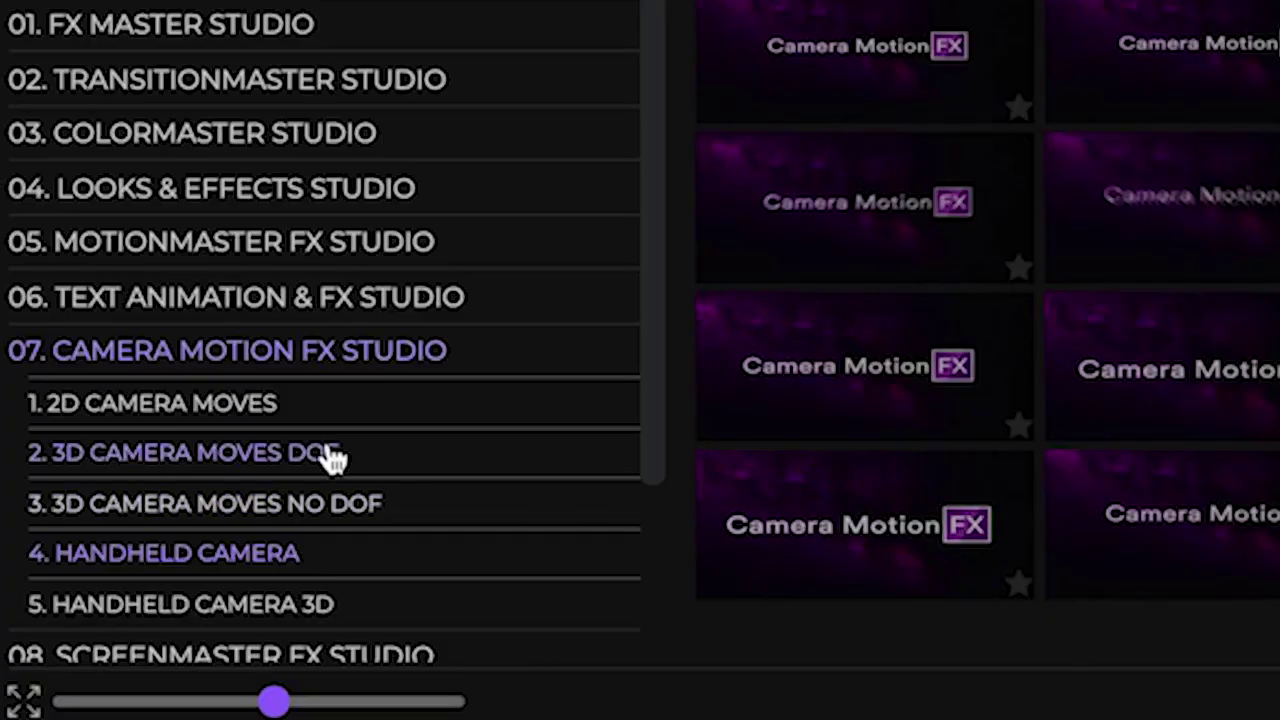
{"action": "left_click", "coordinate": [94, 328]}
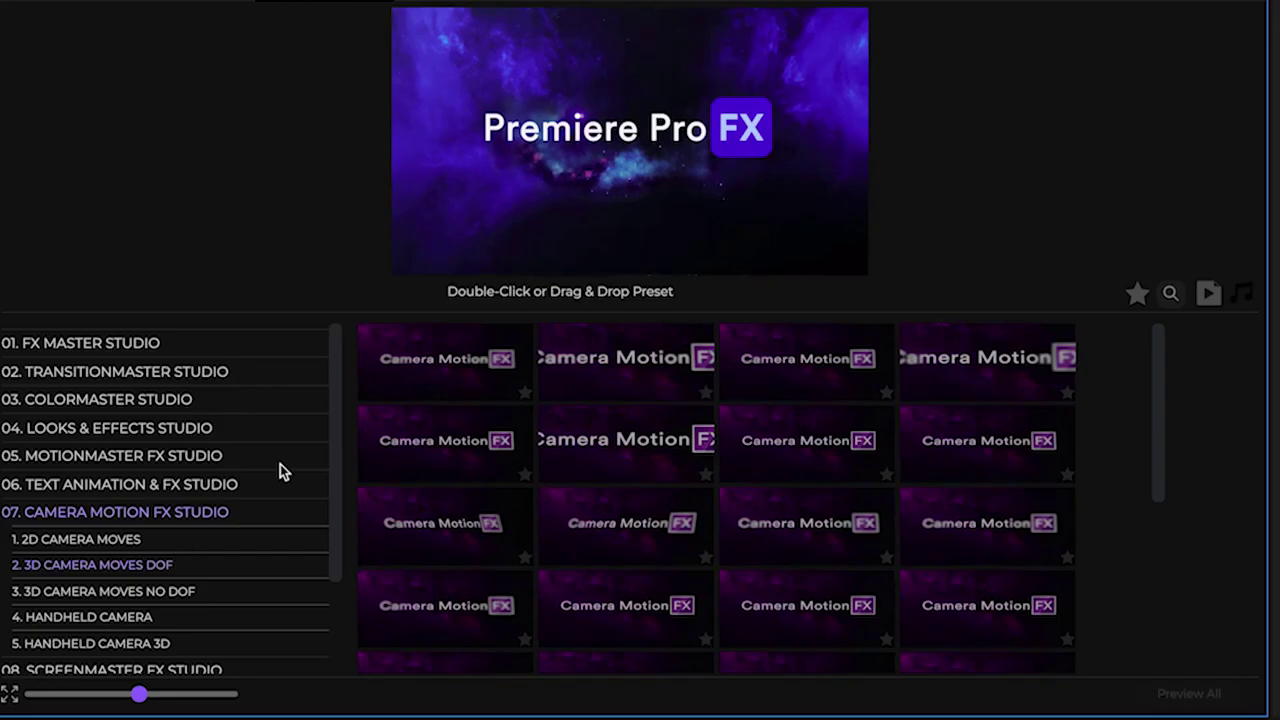
- Apply a 3D Camera Moves DOF preset and extend the 3D CAMERA TURNS clip to match its layers
{"action": "mouse_move", "coordinate": [440, 362]}
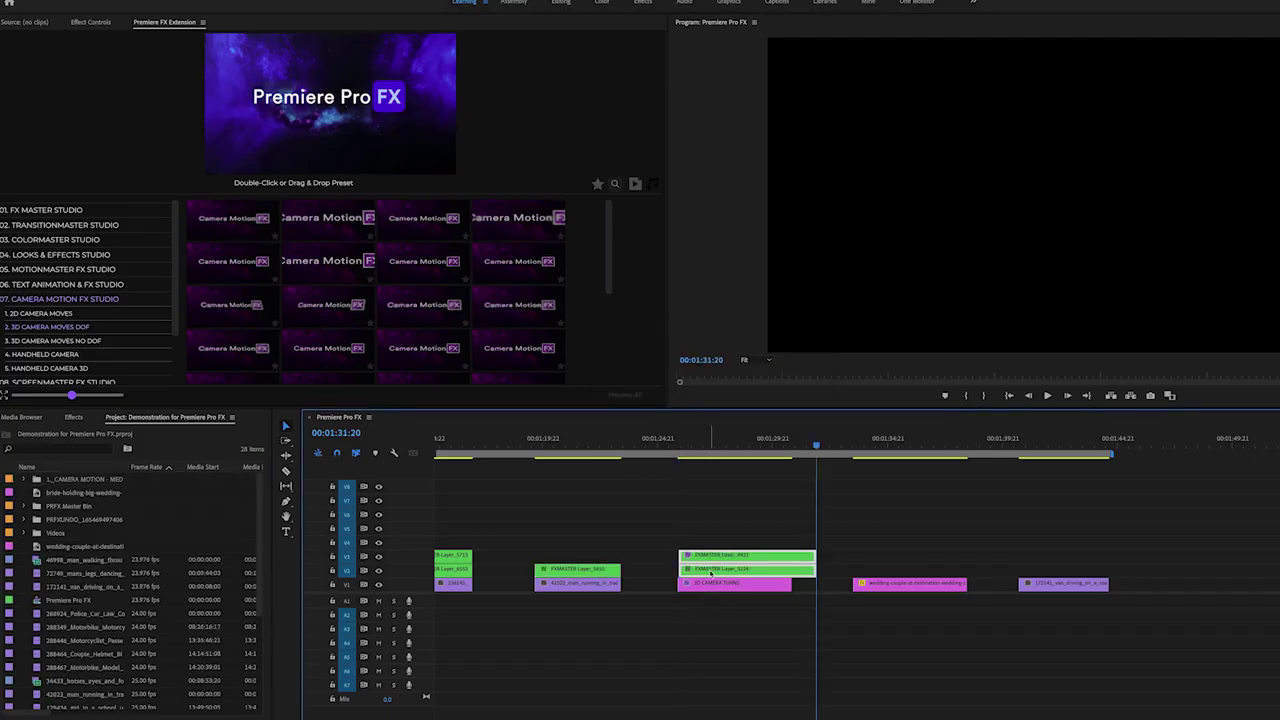
{"action": "key", "text": "Up"}
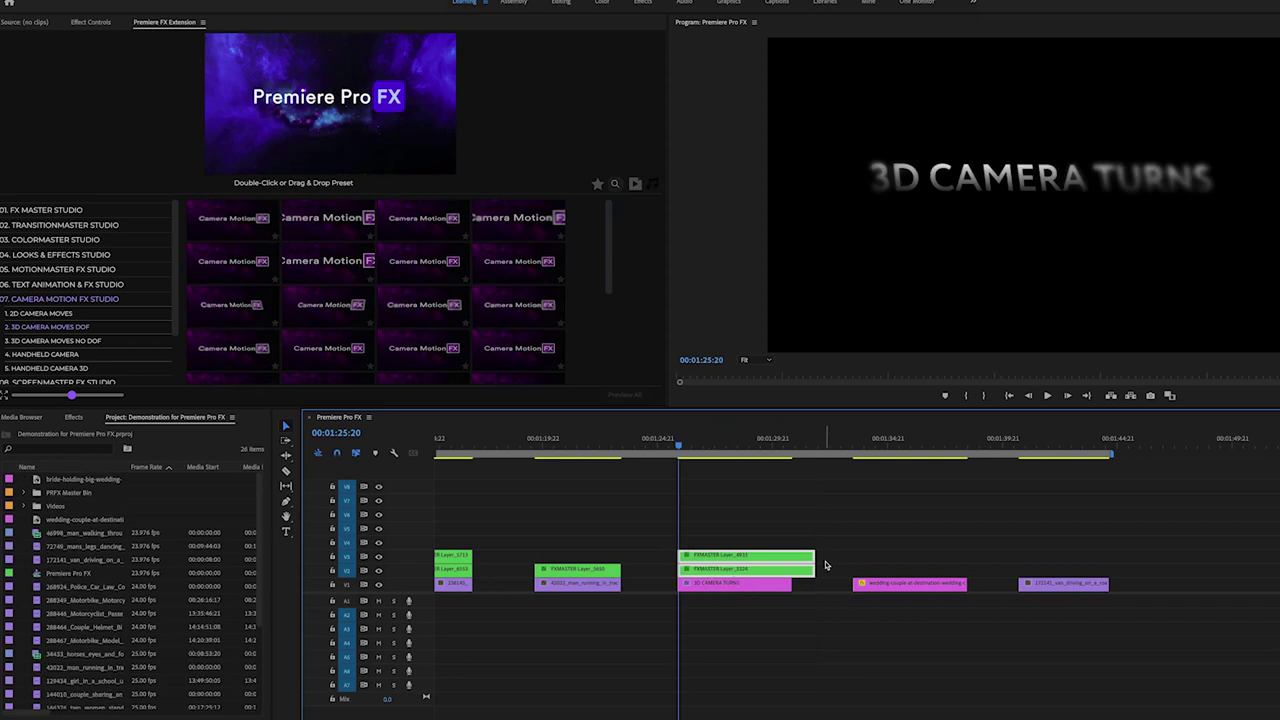
{"action": "left_click_drag", "start_coordinate": [792, 582], "coordinate": [814, 583]}
- Play back the turning title, then move past it and collapse the camera motion collection
{"action": "key", "text": "space"}
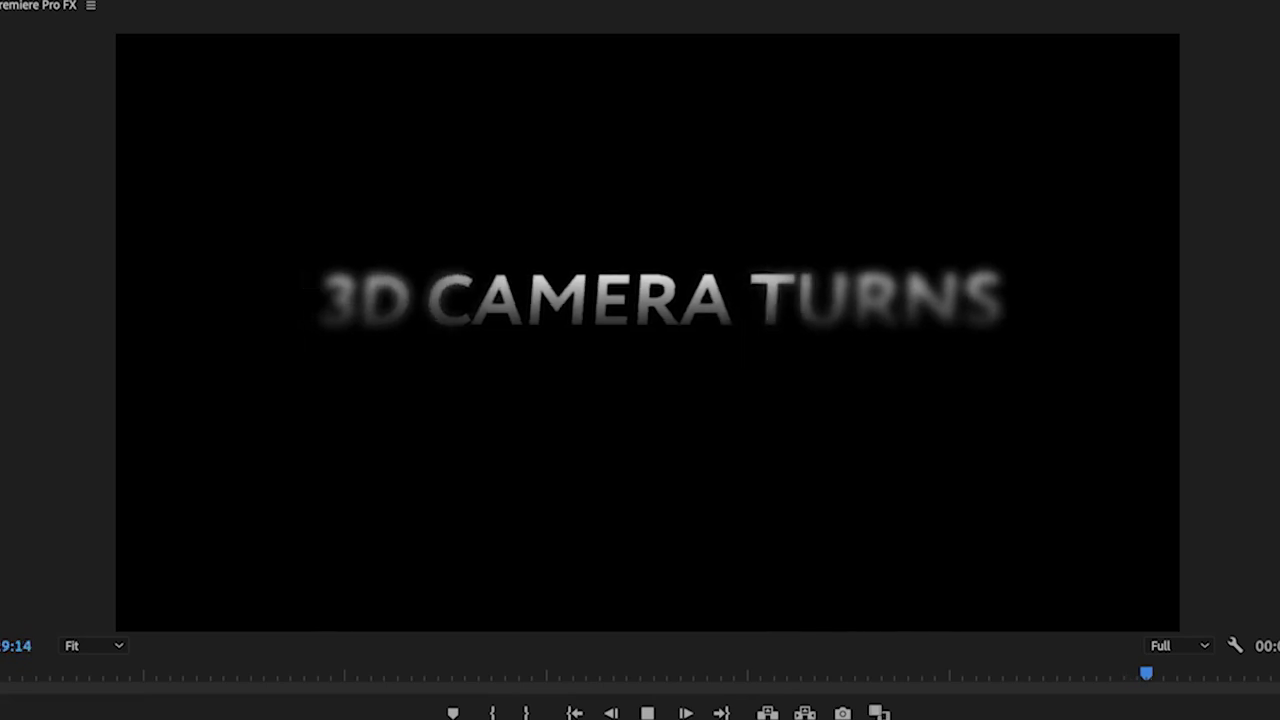
{"action": "key", "text": "space"}
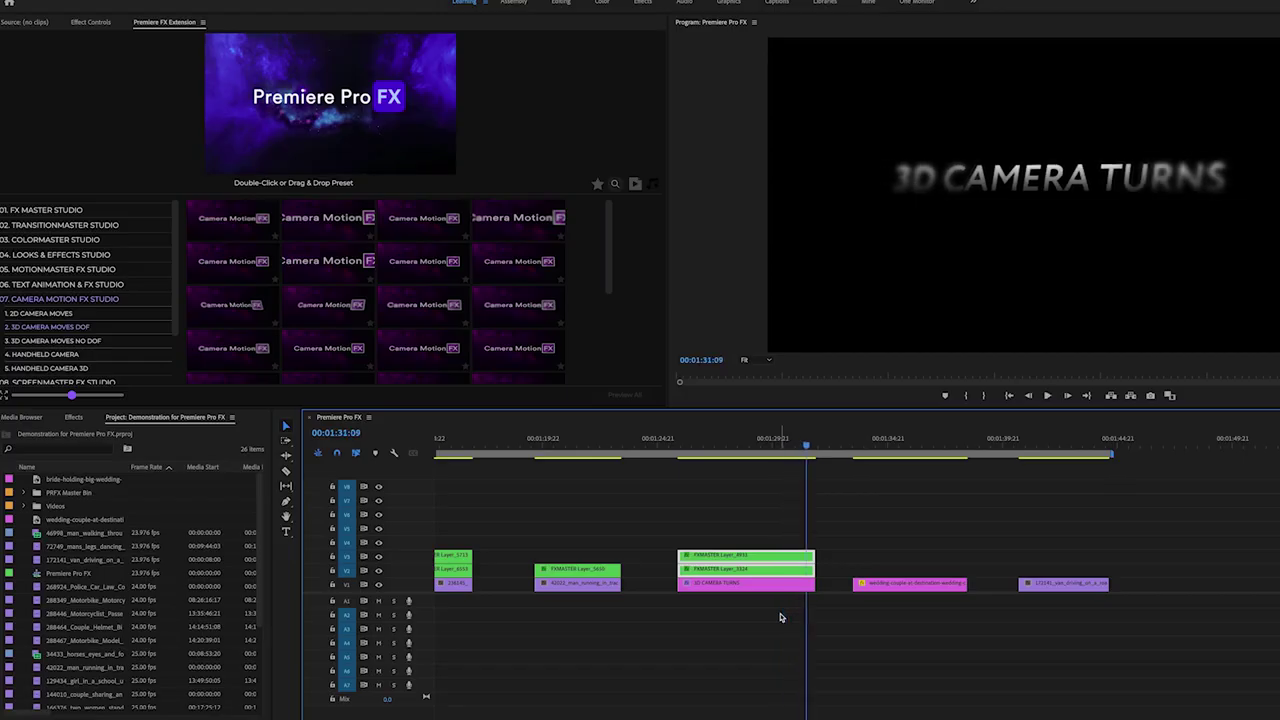
{"action": "left_click", "coordinate": [842, 441]}
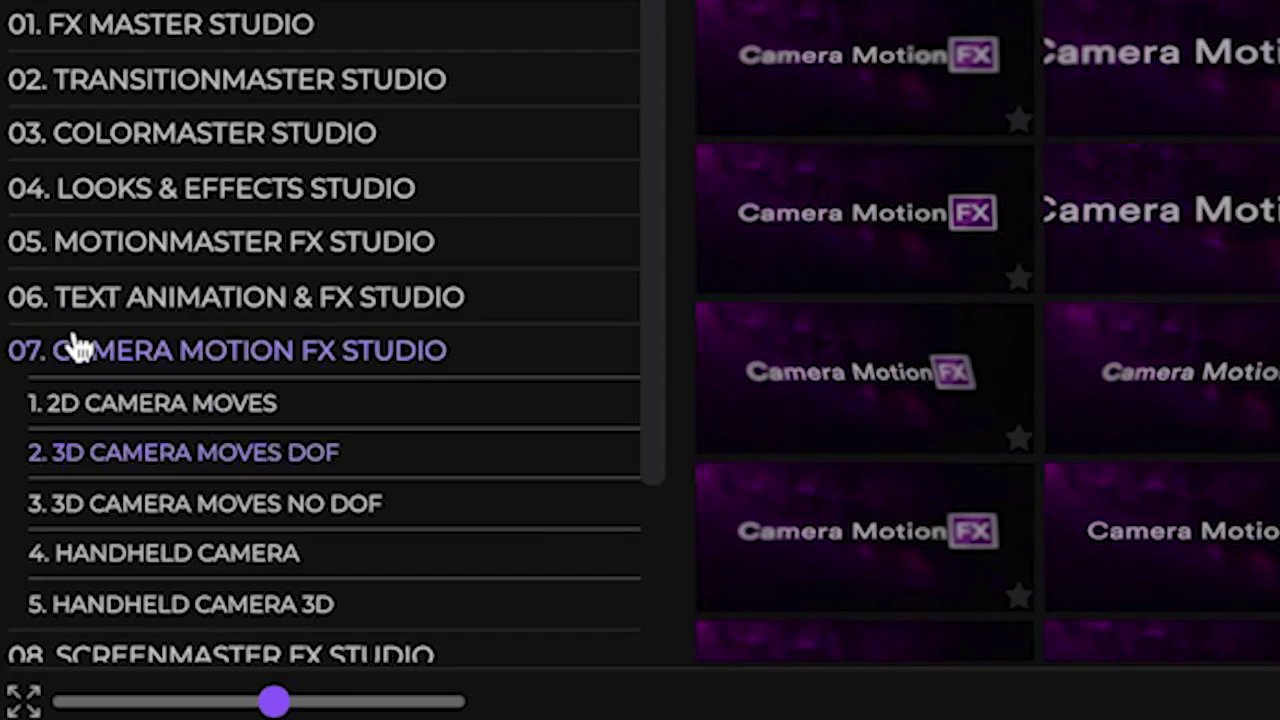
{"action": "left_click", "coordinate": [88, 356]}
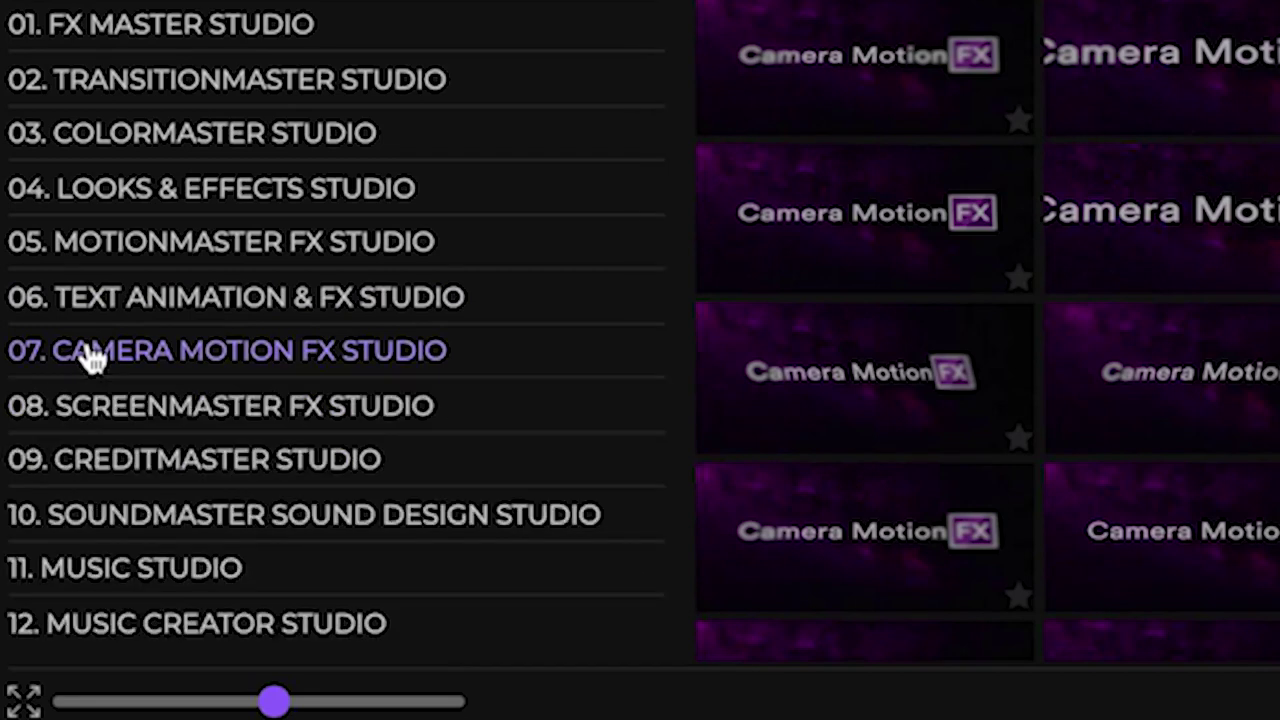
- Drop the ScreenMaster Motion Parallax FX preset over the wedding clip, extend the clip to match, and play it
{"action": "left_click", "coordinate": [97, 402]}
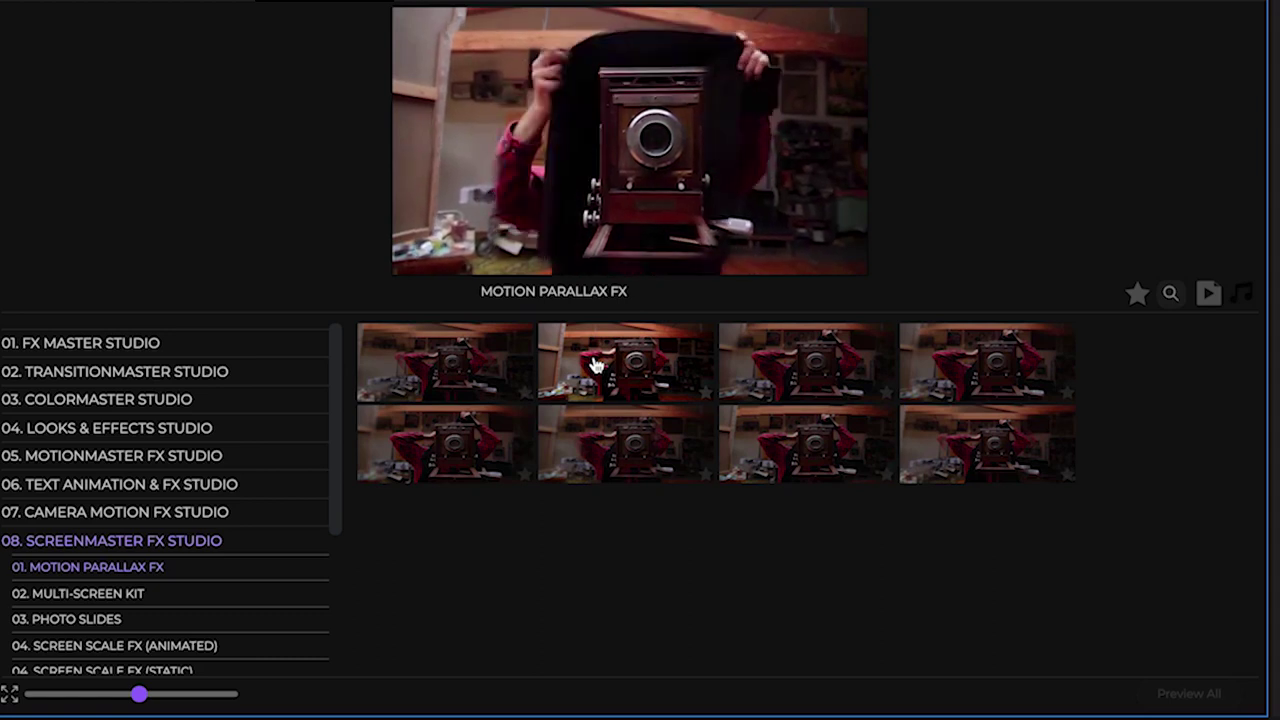
{"action": "left_click_drag", "start_coordinate": [595, 365], "coordinate": [875, 608]}
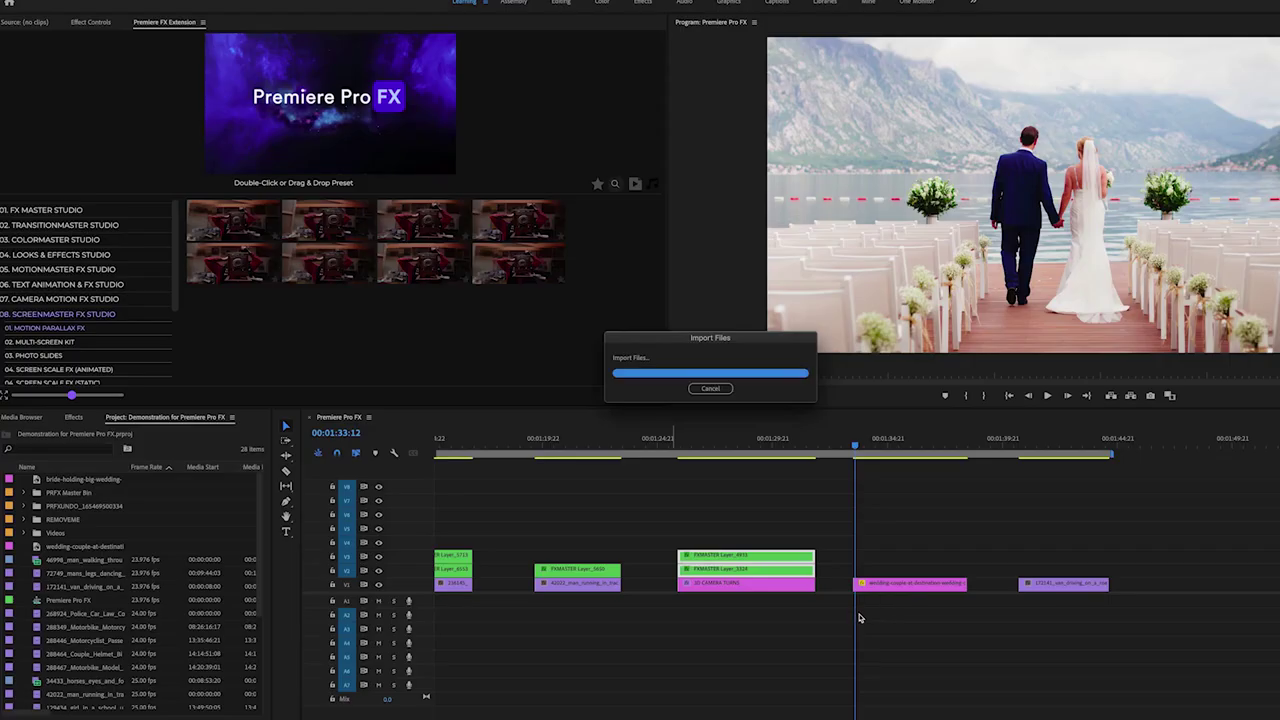
{"action": "key", "text": "Up"}
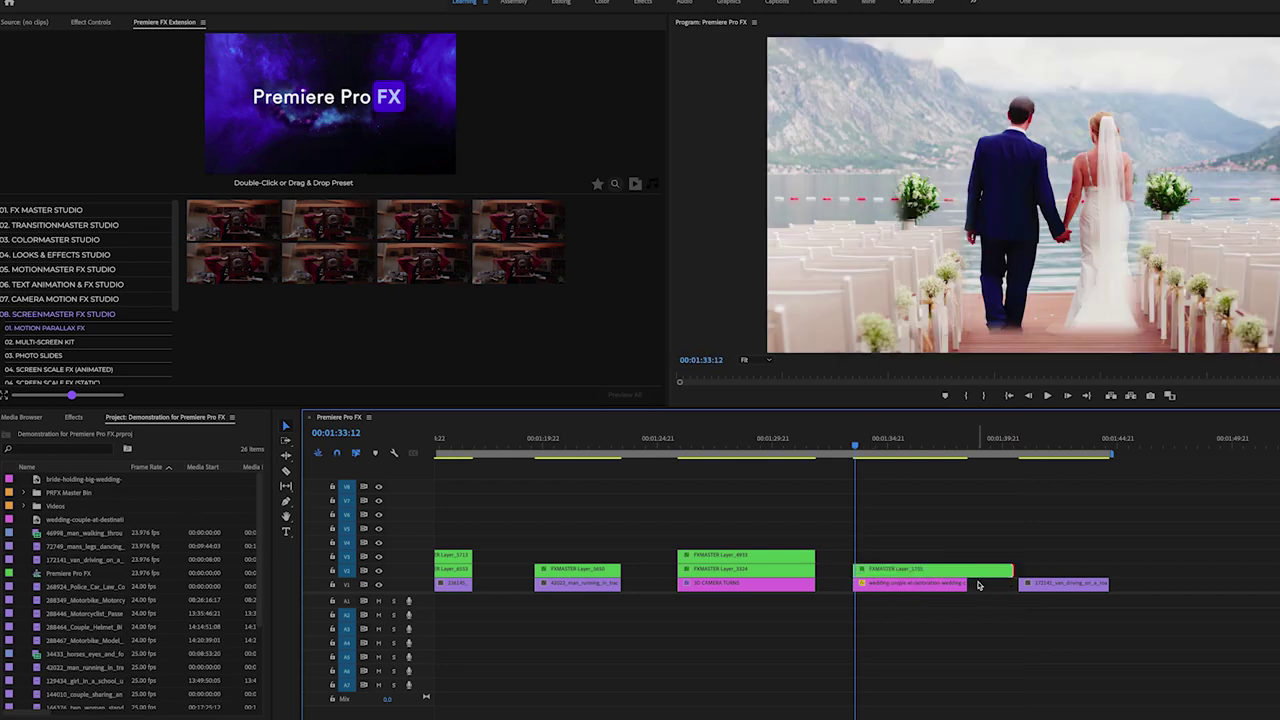
{"action": "left_click_drag", "start_coordinate": [965, 583], "coordinate": [1012, 584]}
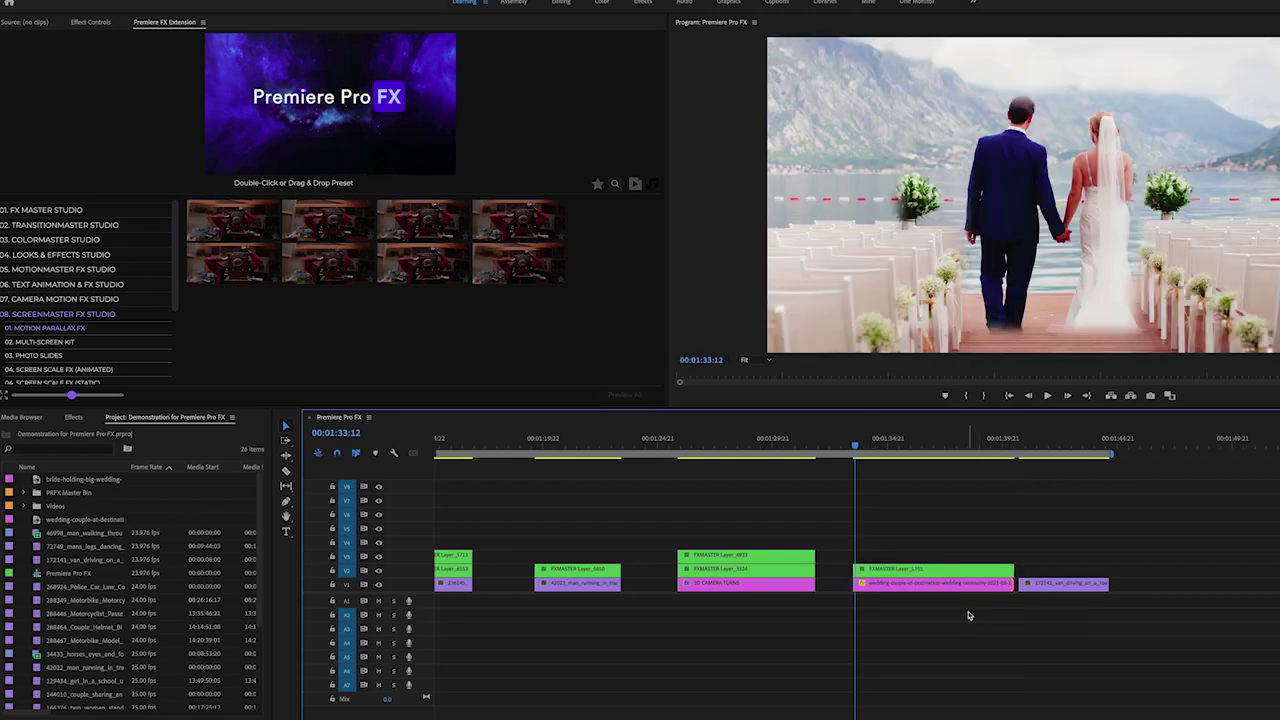
{"action": "key", "text": "space"}
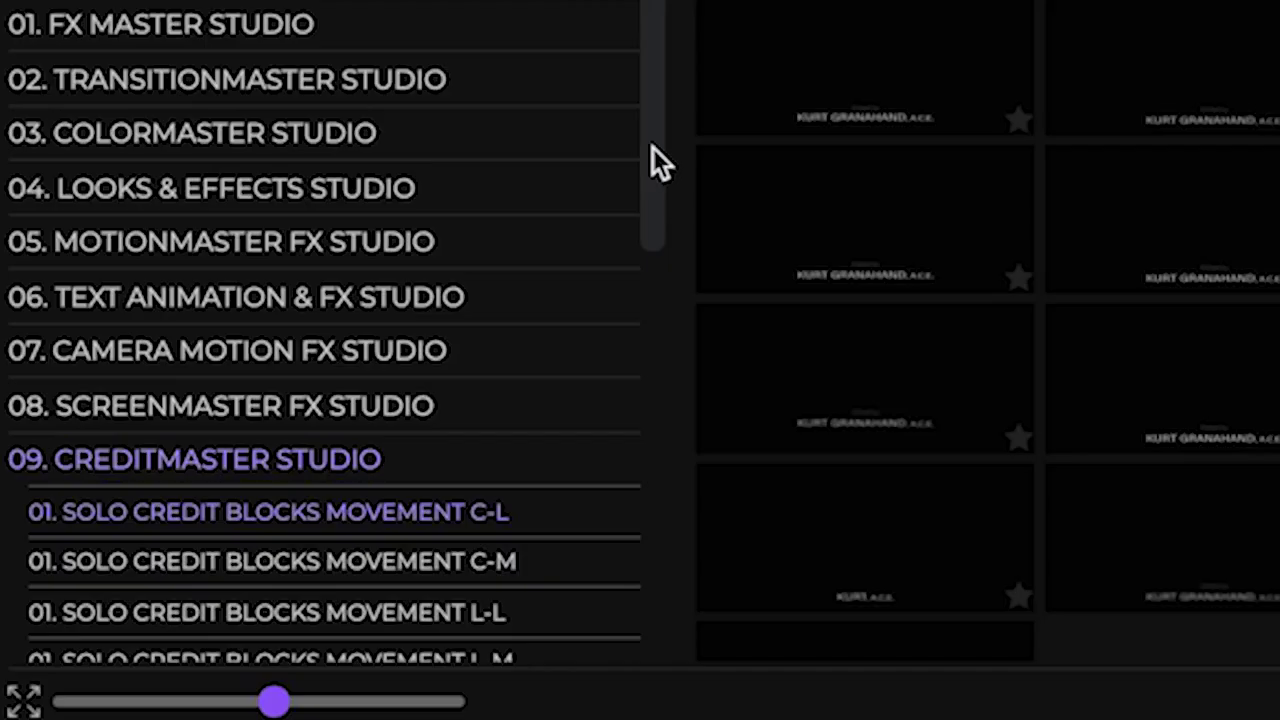
- Add the Film Credit - Blur Directed by title from the Solo Credit Blocks Movement presets
{"action": "left_click_drag", "start_coordinate": [653, 147], "coordinate": [655, 285]}
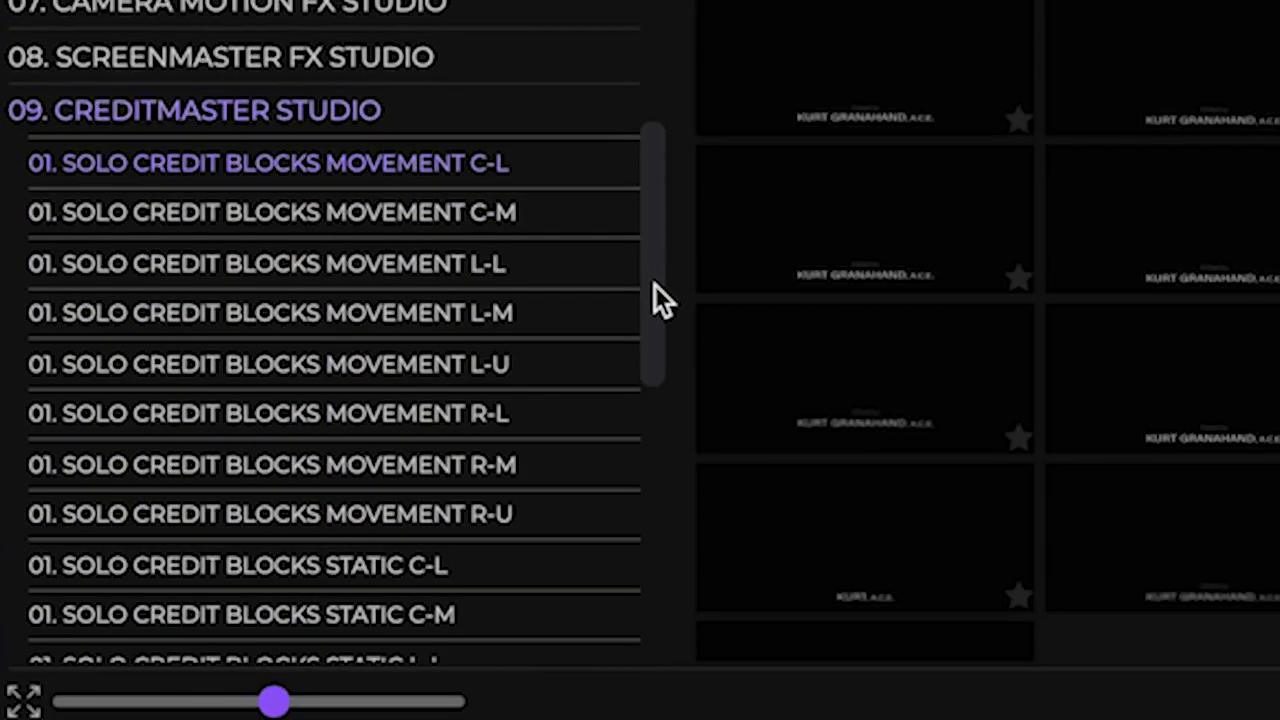
{"action": "left_click", "coordinate": [505, 225]}
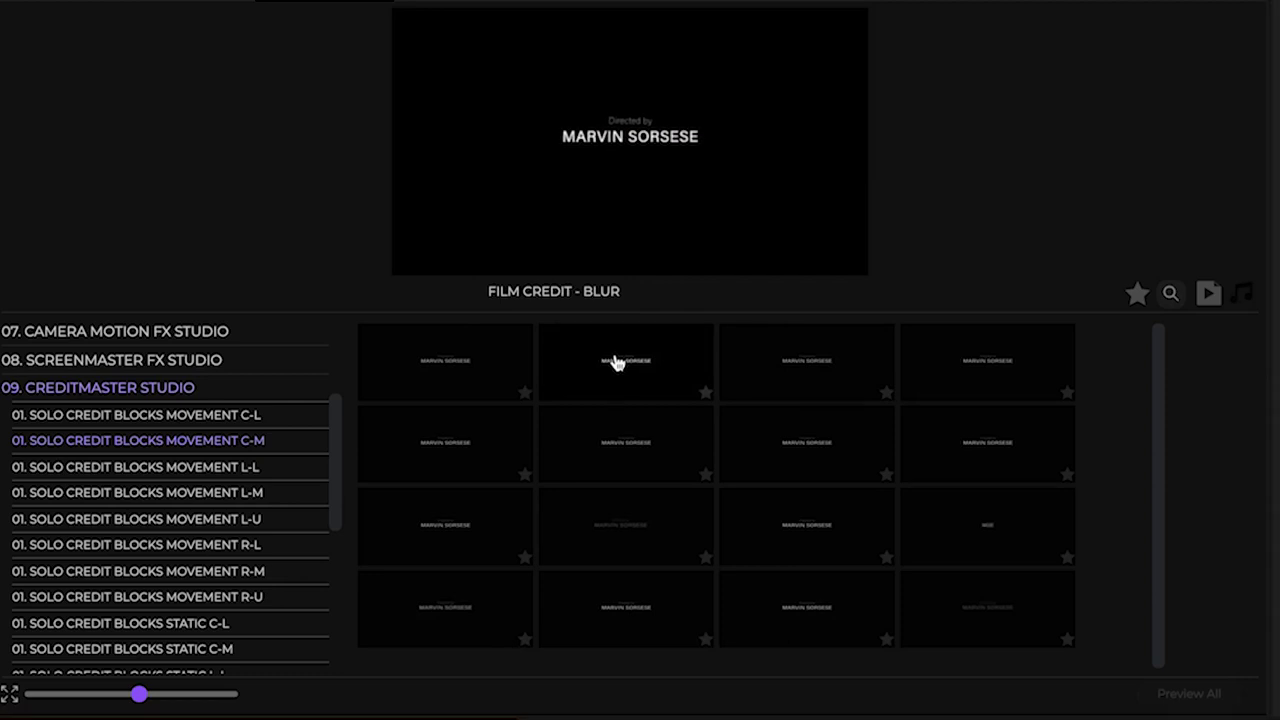
{"action": "right_click", "coordinate": [1152, 577]}
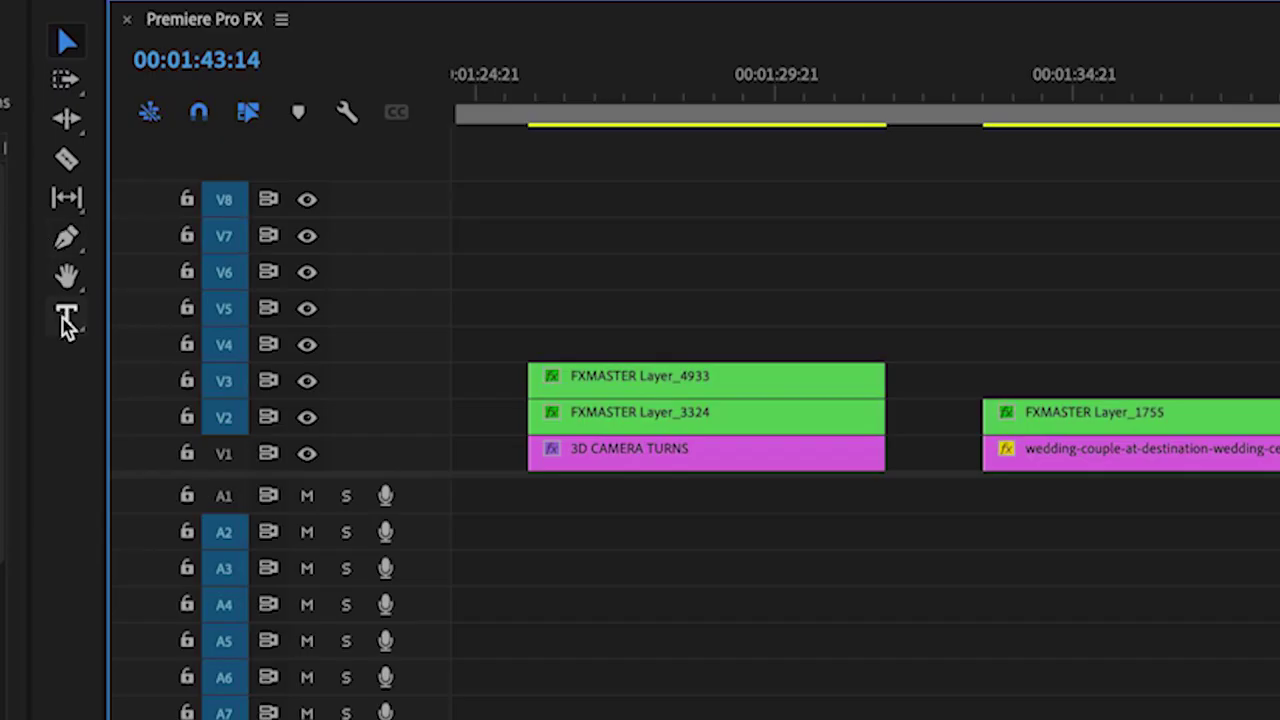
- Change the credit's name line to PHANTAZMA and play back the title
{"action": "left_click", "coordinate": [65, 320]}
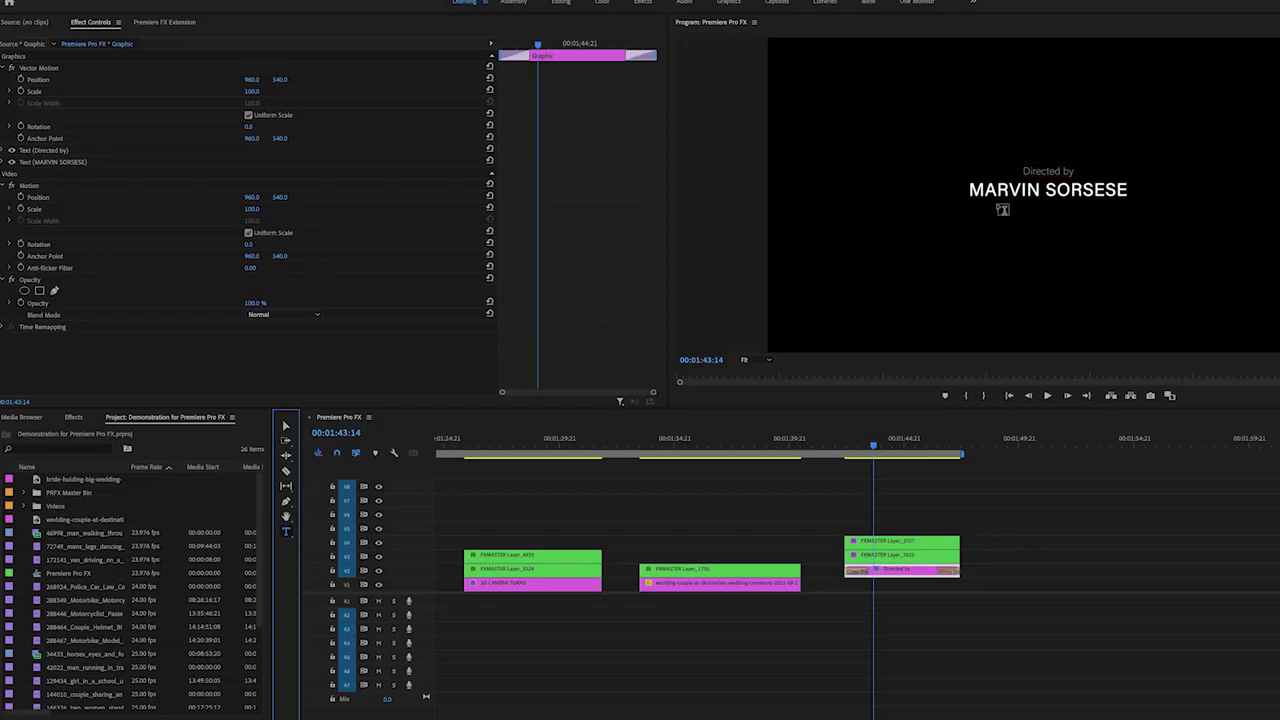
{"action": "left_click", "coordinate": [999, 197]}
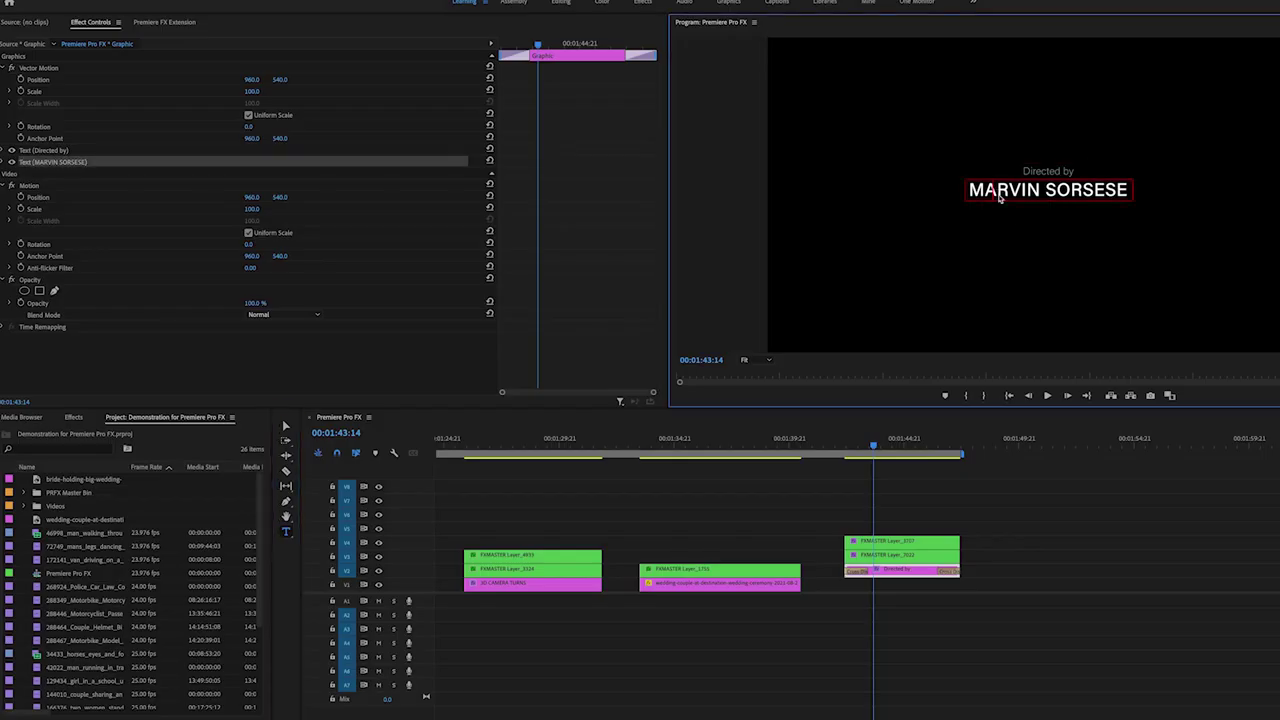
{"action": "type", "text": "PH"}
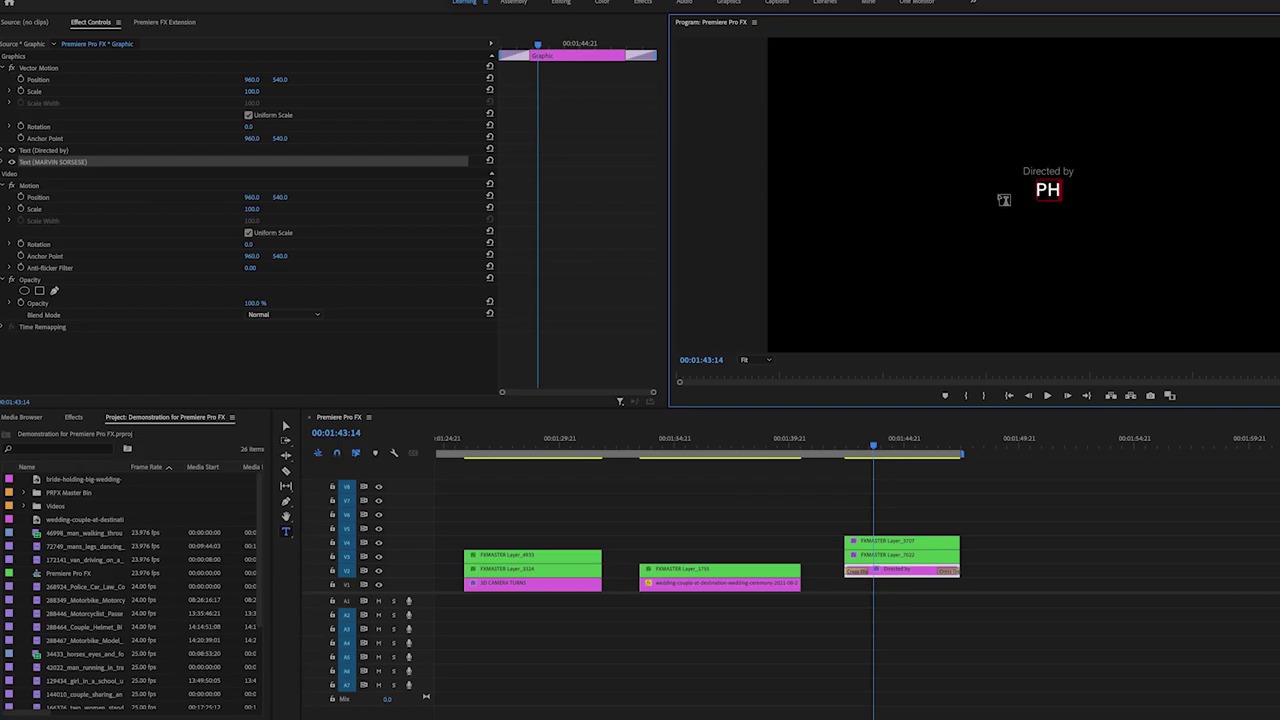
{"action": "type", "text": "ANTA"}
{"action": "type", "text": "ZMA"}
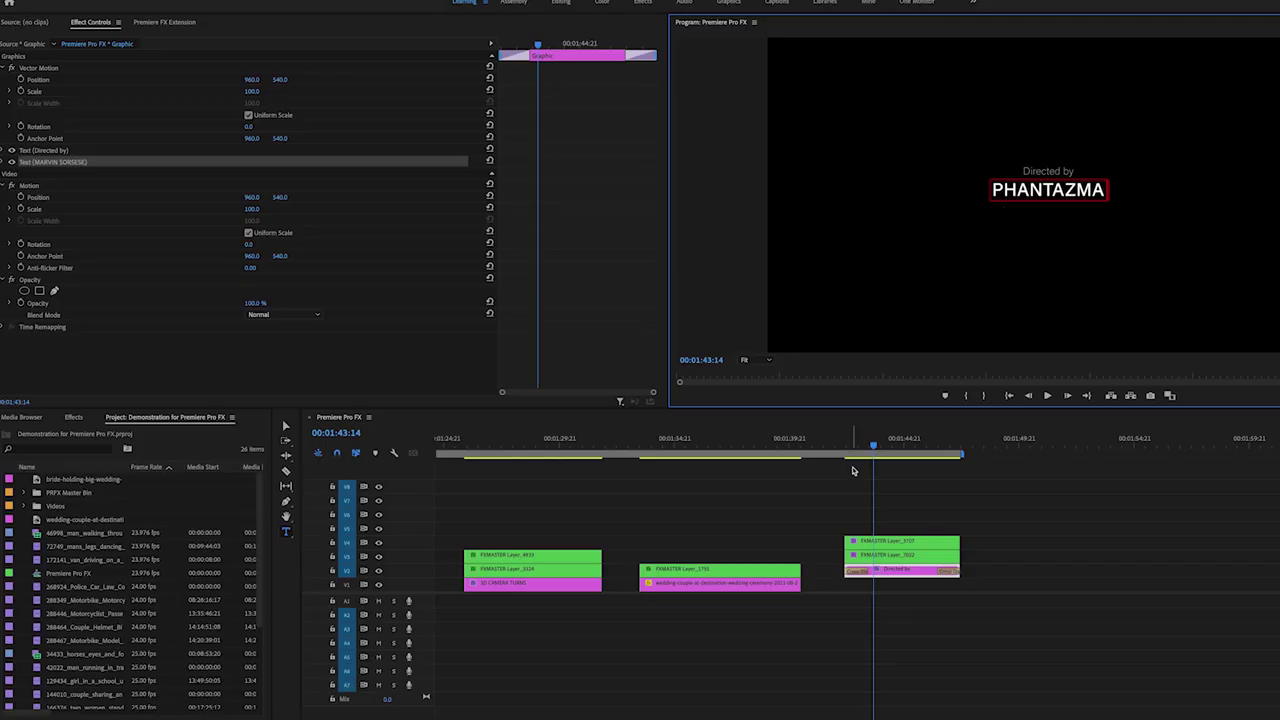
{"action": "left_click", "coordinate": [853, 471]}
{"action": "left_click", "coordinate": [841, 440]}
{"action": "key", "text": "space"}
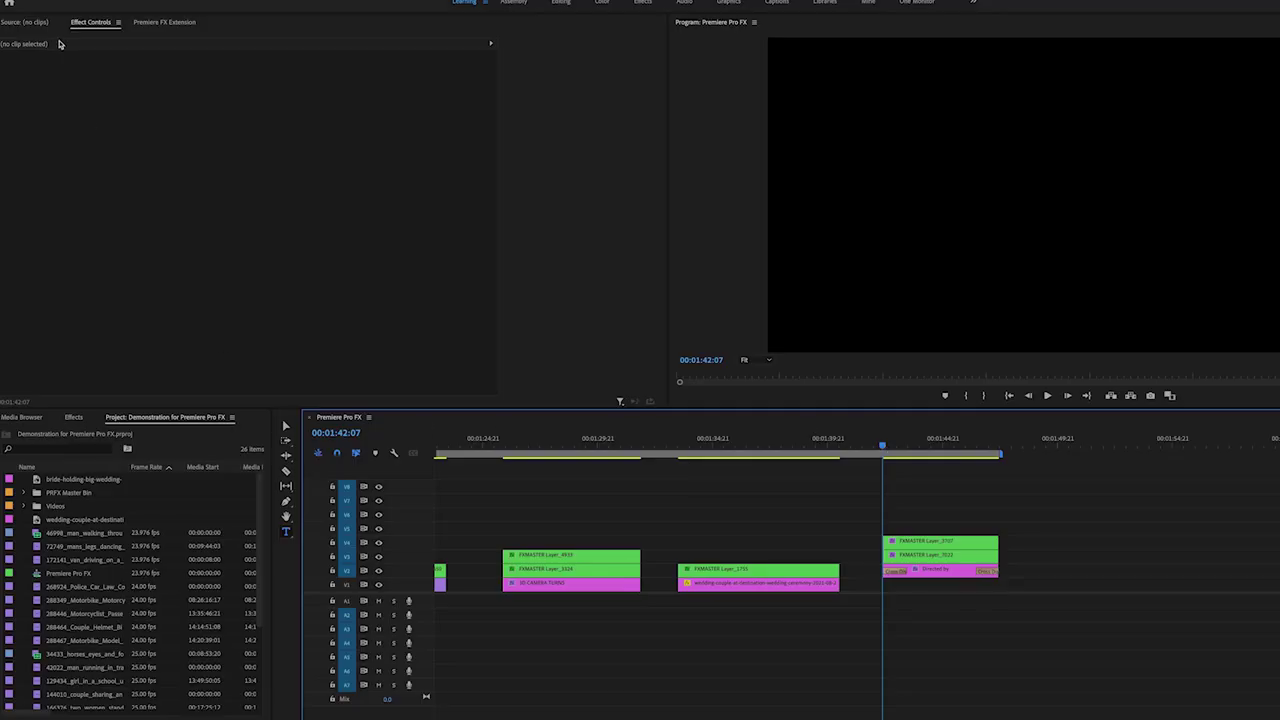
- Add SoundMaster 07. FADES Fade to Black (Fast) under the Directed by title and play it back
{"action": "left_click", "coordinate": [165, 24]}
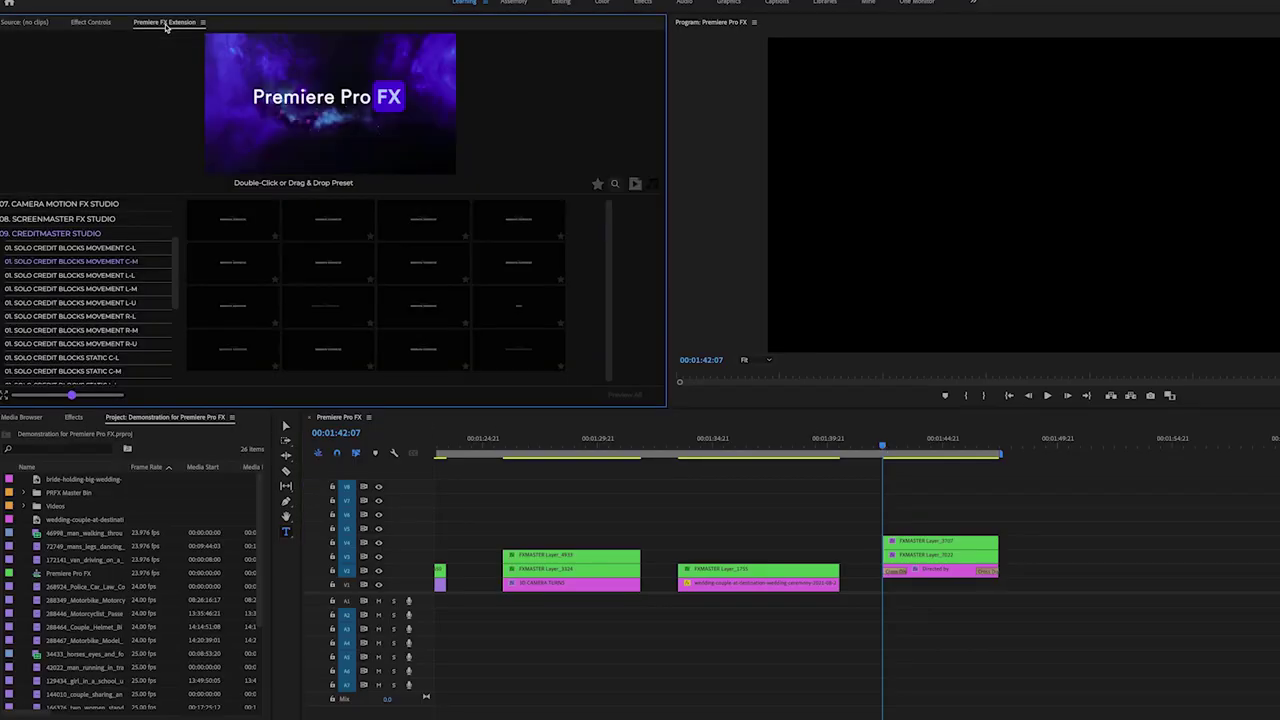
{"action": "left_click", "coordinate": [74, 235]}
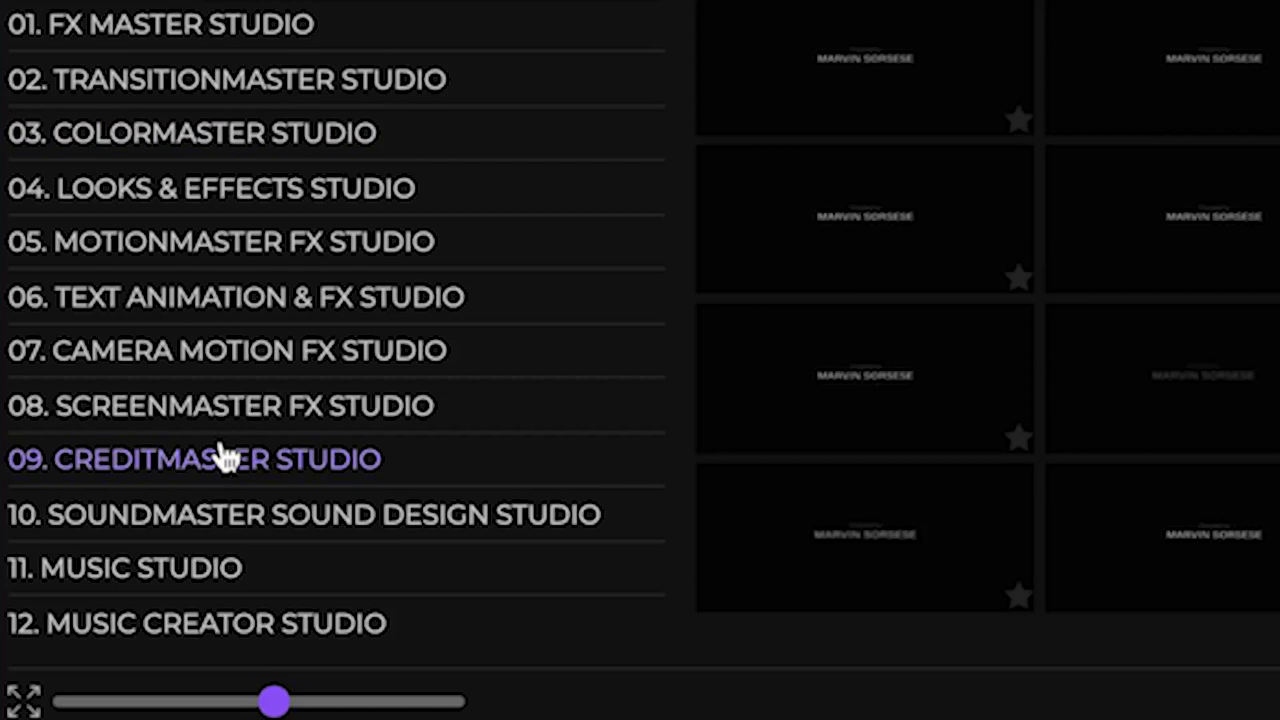
{"action": "left_click", "coordinate": [58, 343]}
{"action": "scroll", "coordinate": [218, 520], "scroll_direction": "down", "scroll_amount": 1}
{"action": "scroll", "coordinate": [220, 517], "scroll_direction": "down", "scroll_amount": 3}
{"action": "scroll", "coordinate": [223, 517], "scroll_direction": "down", "scroll_amount": 1}
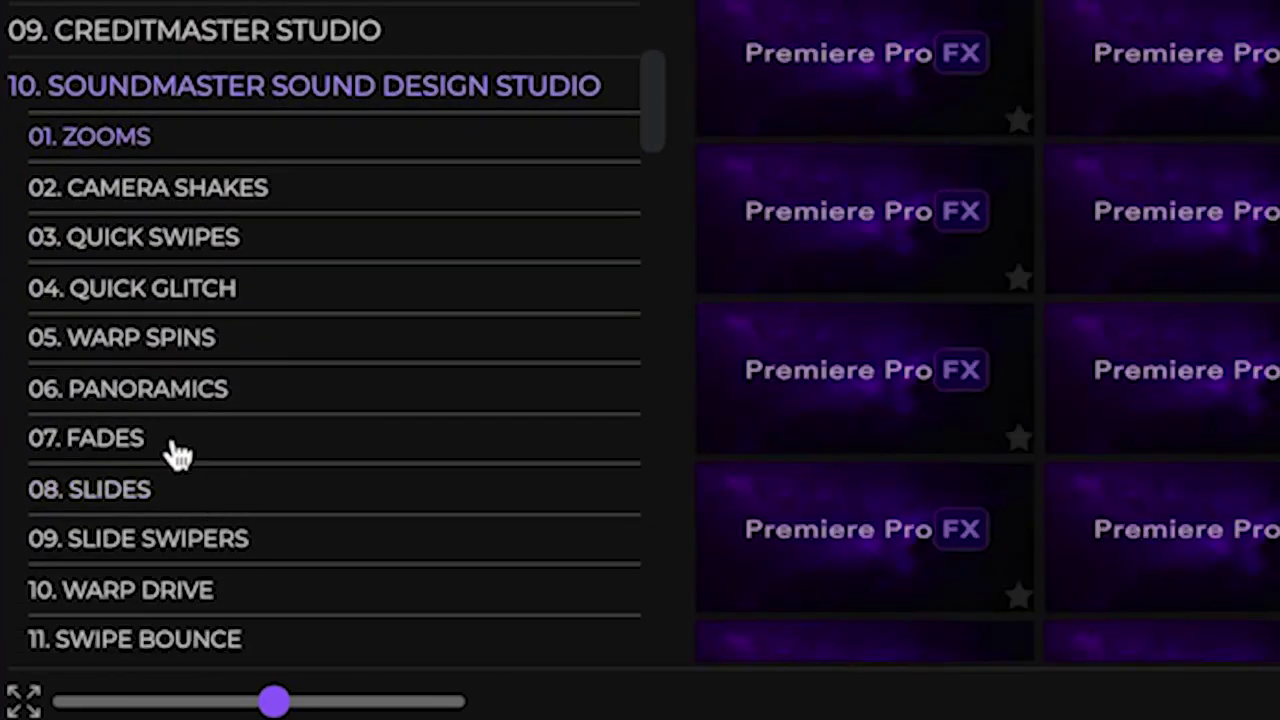
{"action": "left_click", "coordinate": [148, 450]}
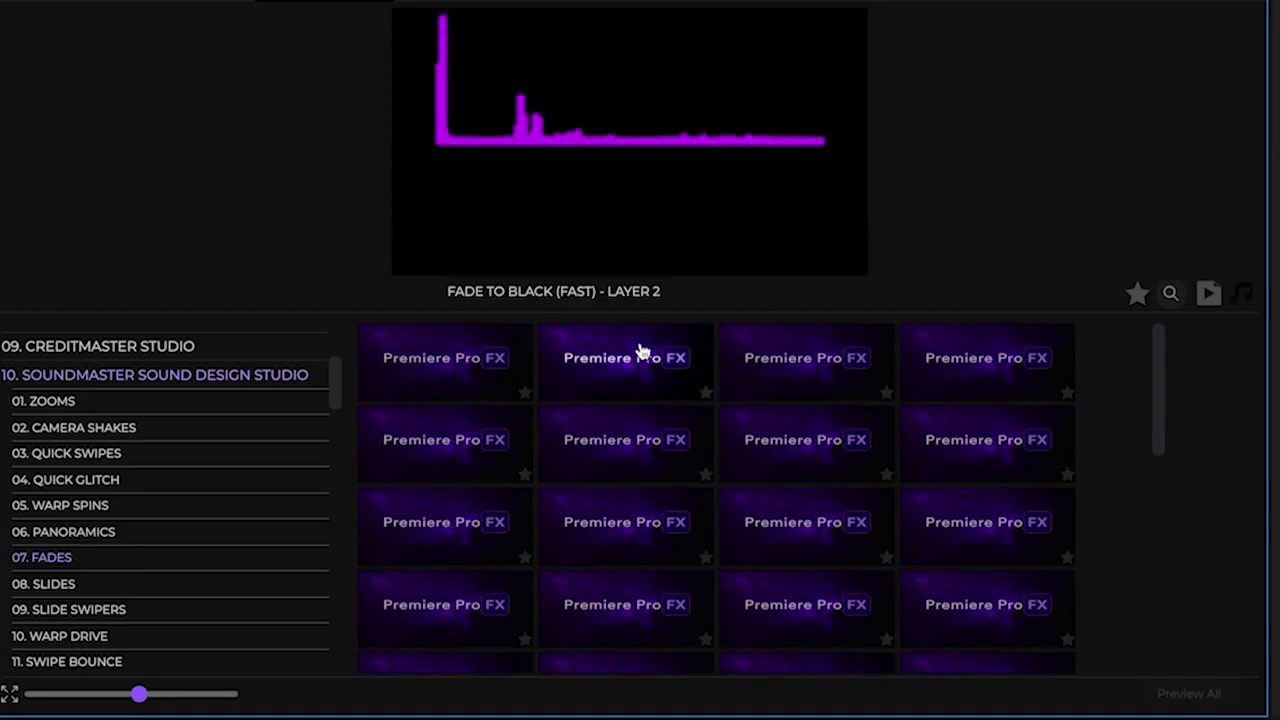
{"action": "double_click", "coordinate": [751, 360]}
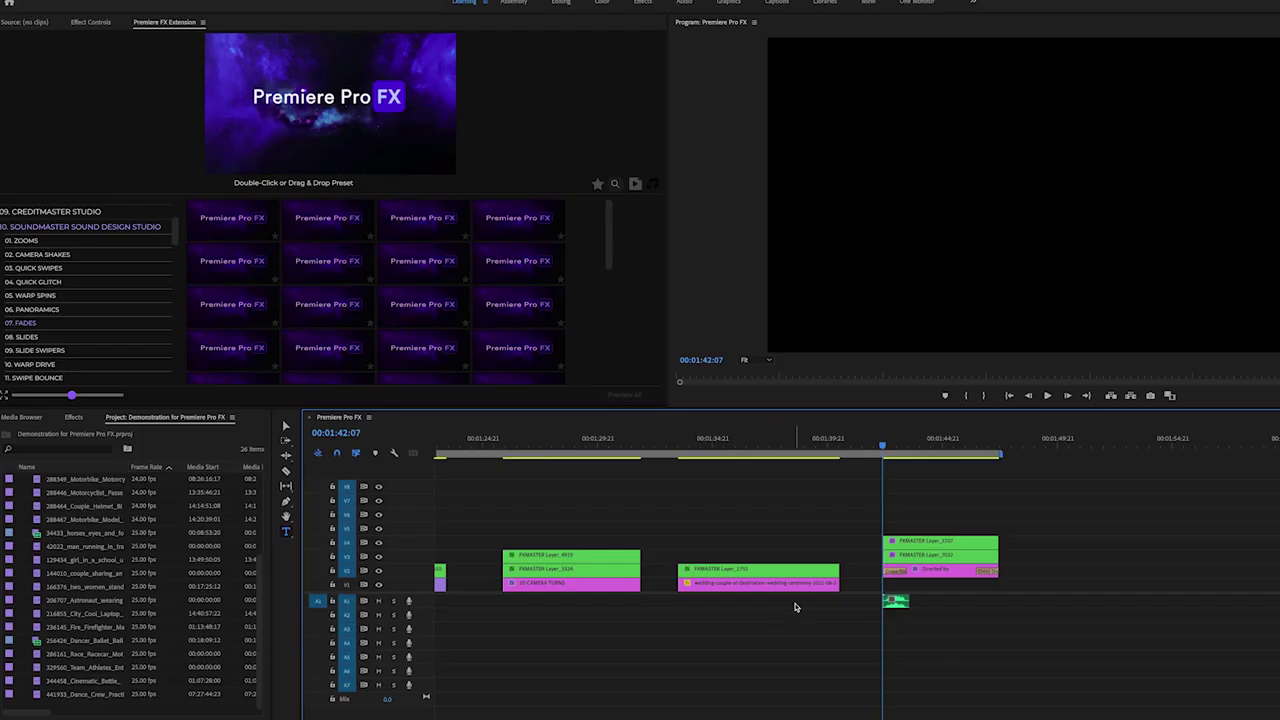
{"action": "key", "text": "space"}
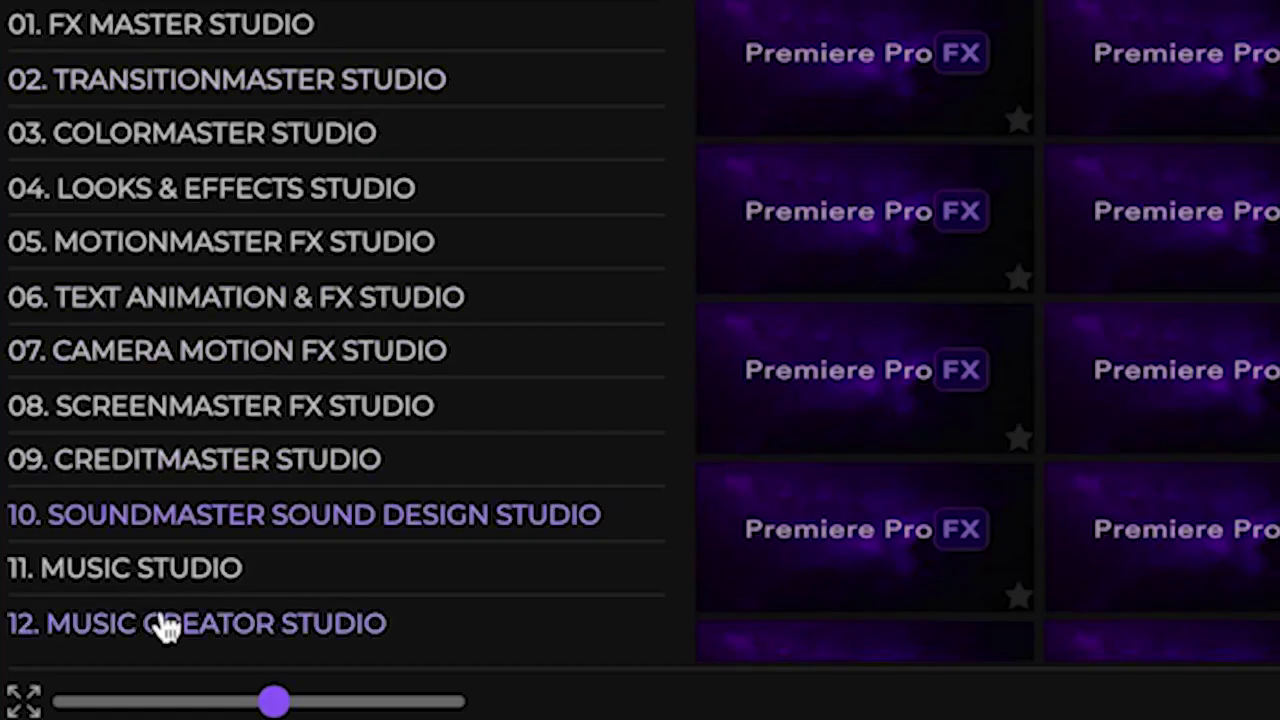
- Add the (Trailer) Epic World Mix from Music Studio > Movie Trailers and play the sequence
{"action": "left_click", "coordinate": [168, 583]}
{"action": "scroll", "coordinate": [137, 648], "scroll_direction": "down", "scroll_amount": 2}
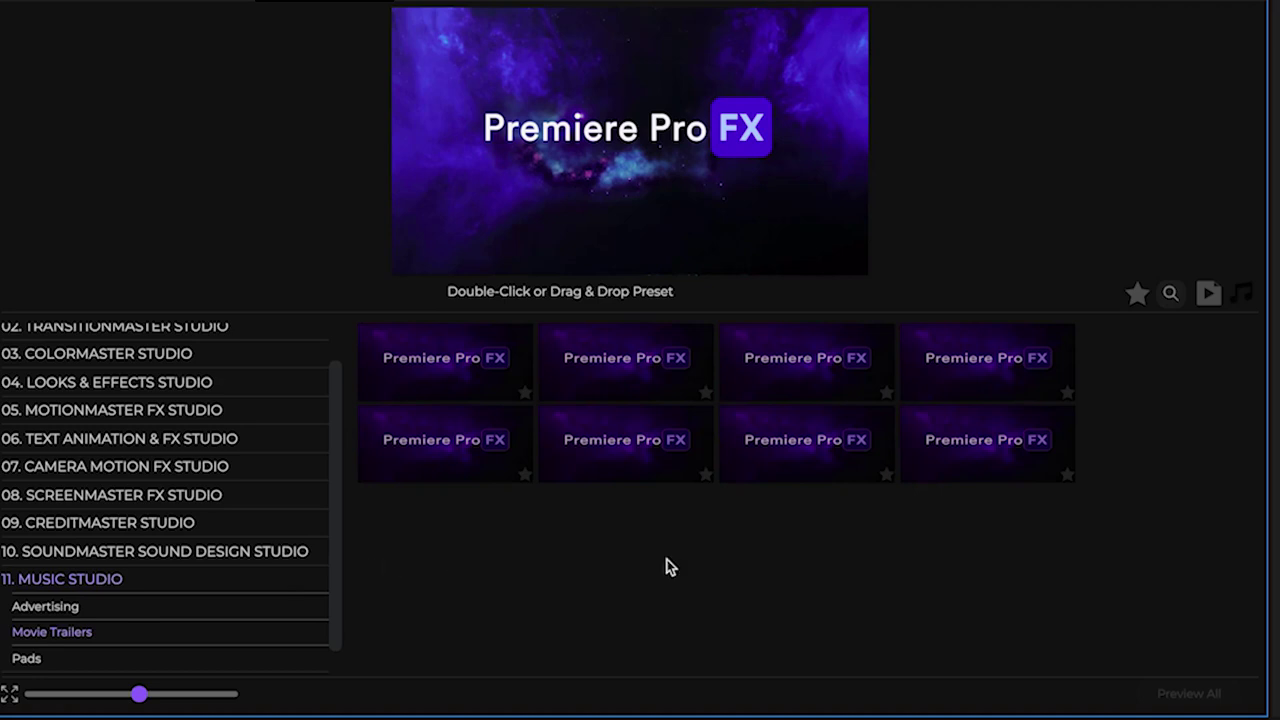
{"action": "mouse_move", "coordinate": [811, 346]}
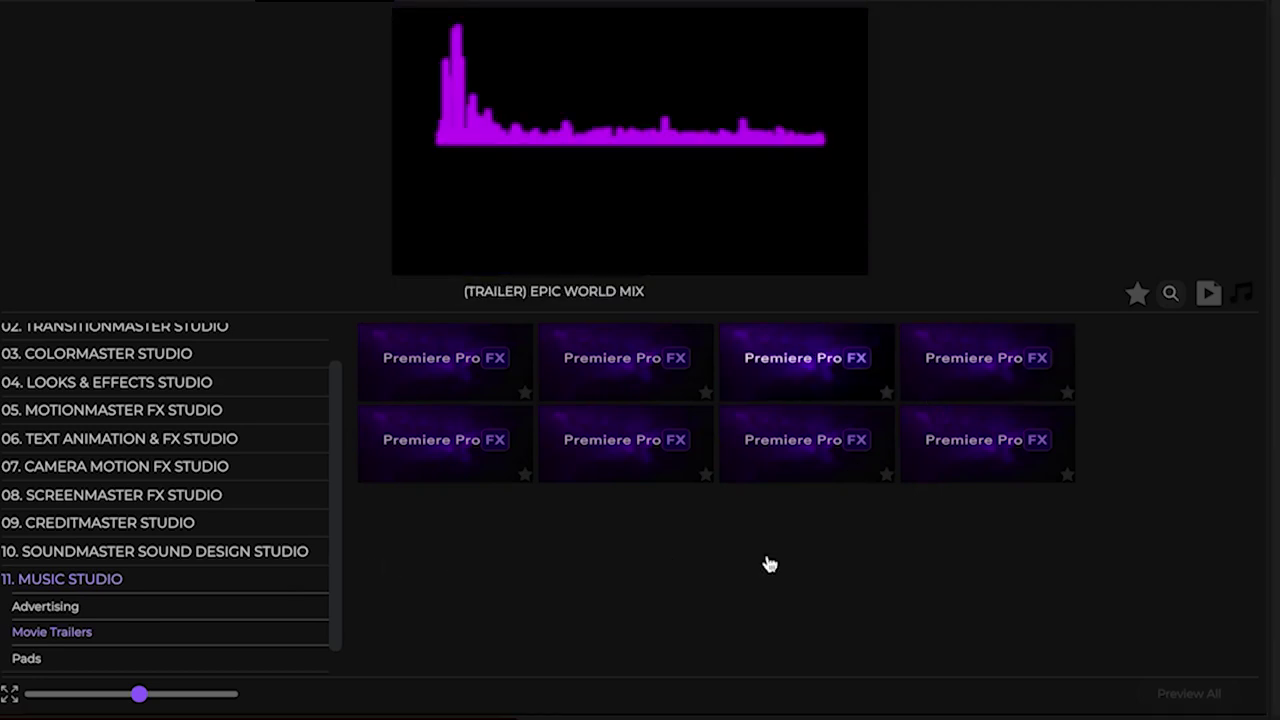
{"action": "left_click", "coordinate": [797, 375]}
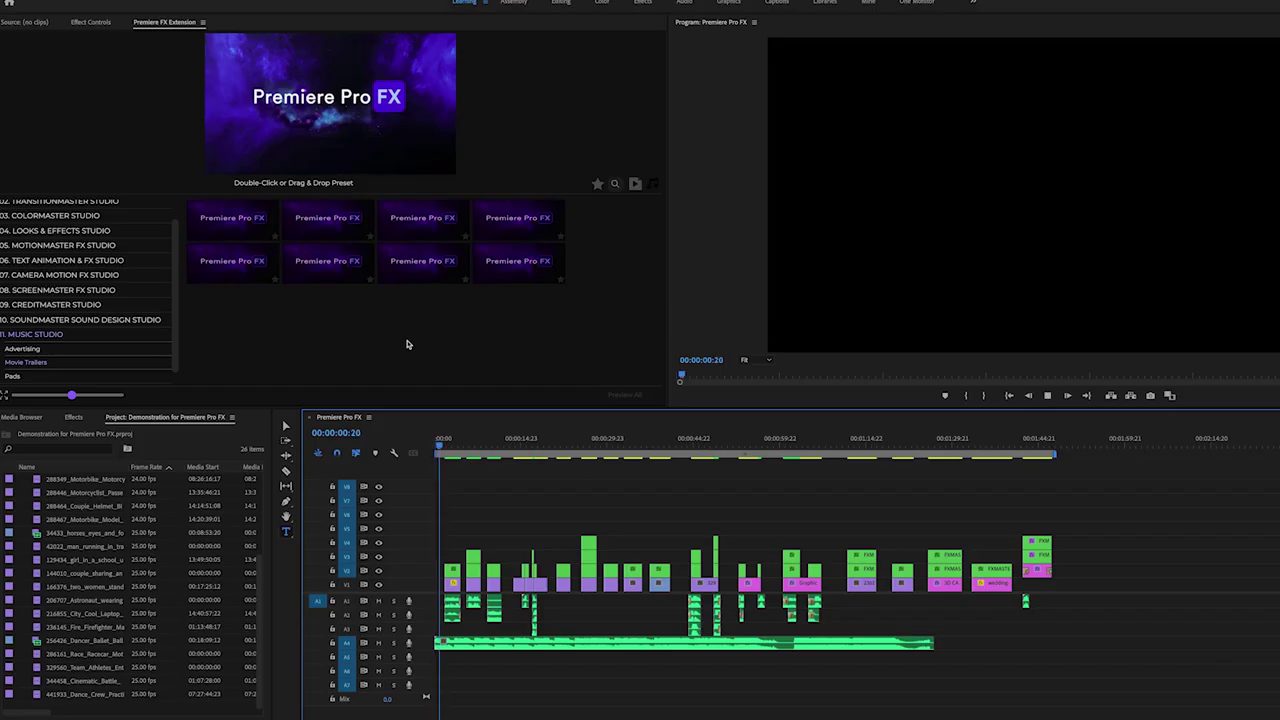
{"action": "key", "text": "space"}
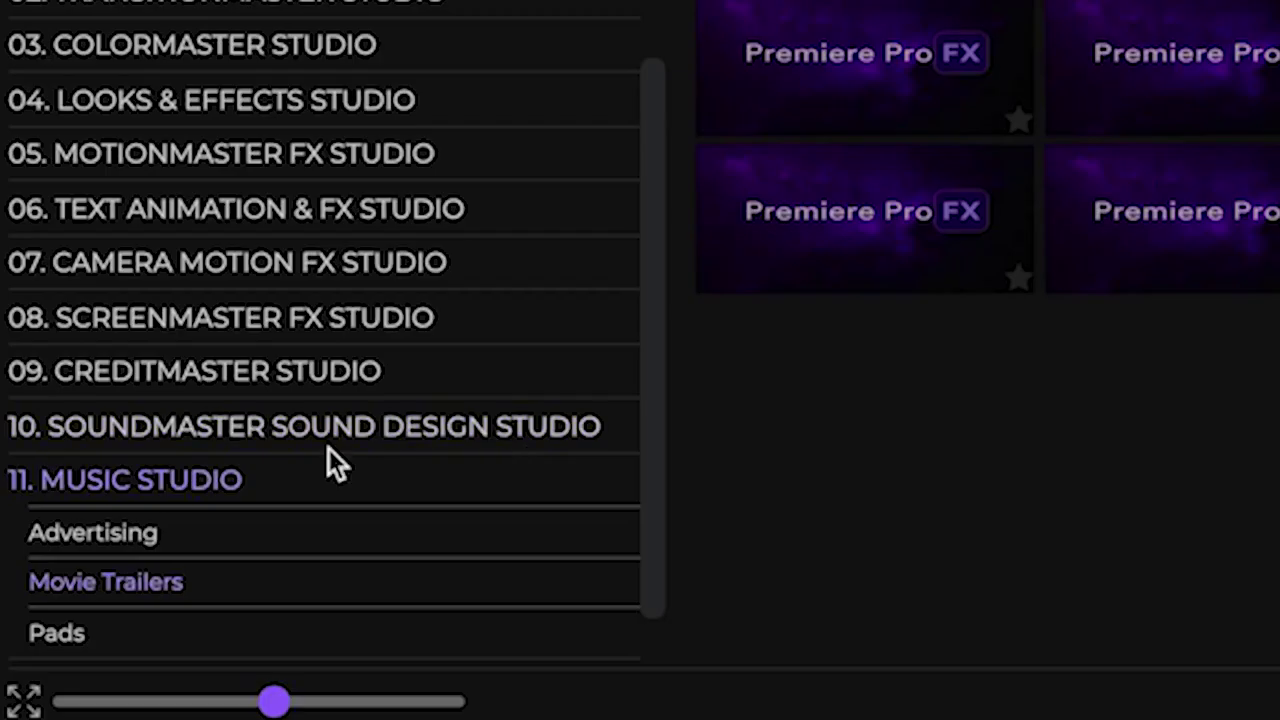
- Delete the A4 trailer music clip and return the playhead to the sequence start
{"action": "left_click", "coordinate": [200, 490]}
{"action": "left_click", "coordinate": [194, 620]}
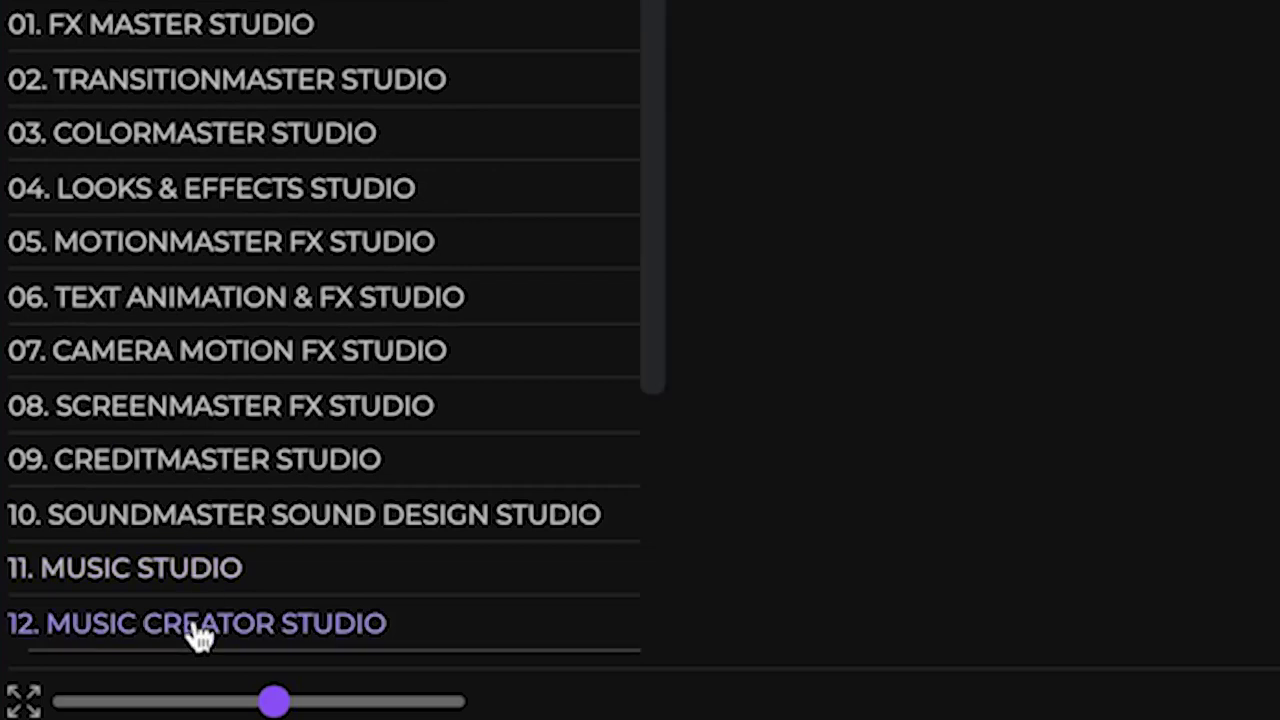
{"action": "scroll", "coordinate": [428, 460], "scroll_direction": "down", "scroll_amount": 5}
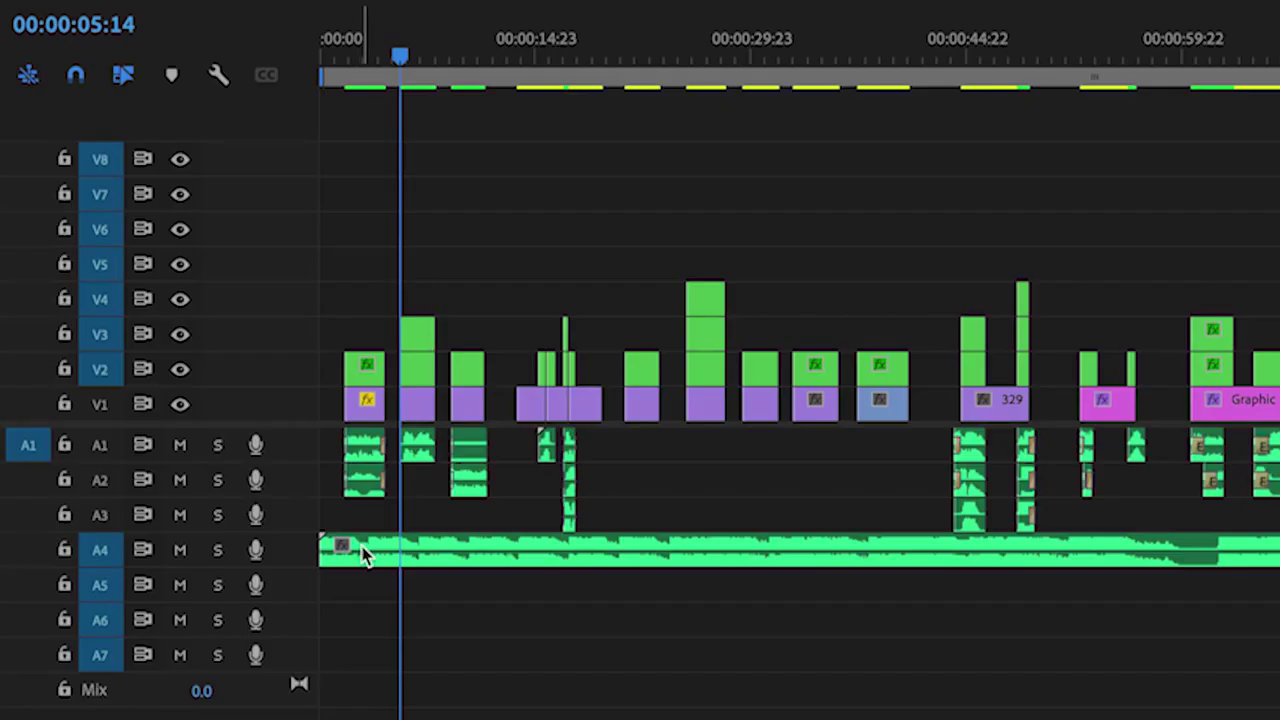
{"action": "left_click", "coordinate": [362, 552]}
{"action": "key", "text": "Delete"}
{"action": "left_click_drag", "start_coordinate": [398, 57], "coordinate": [332, 52]}
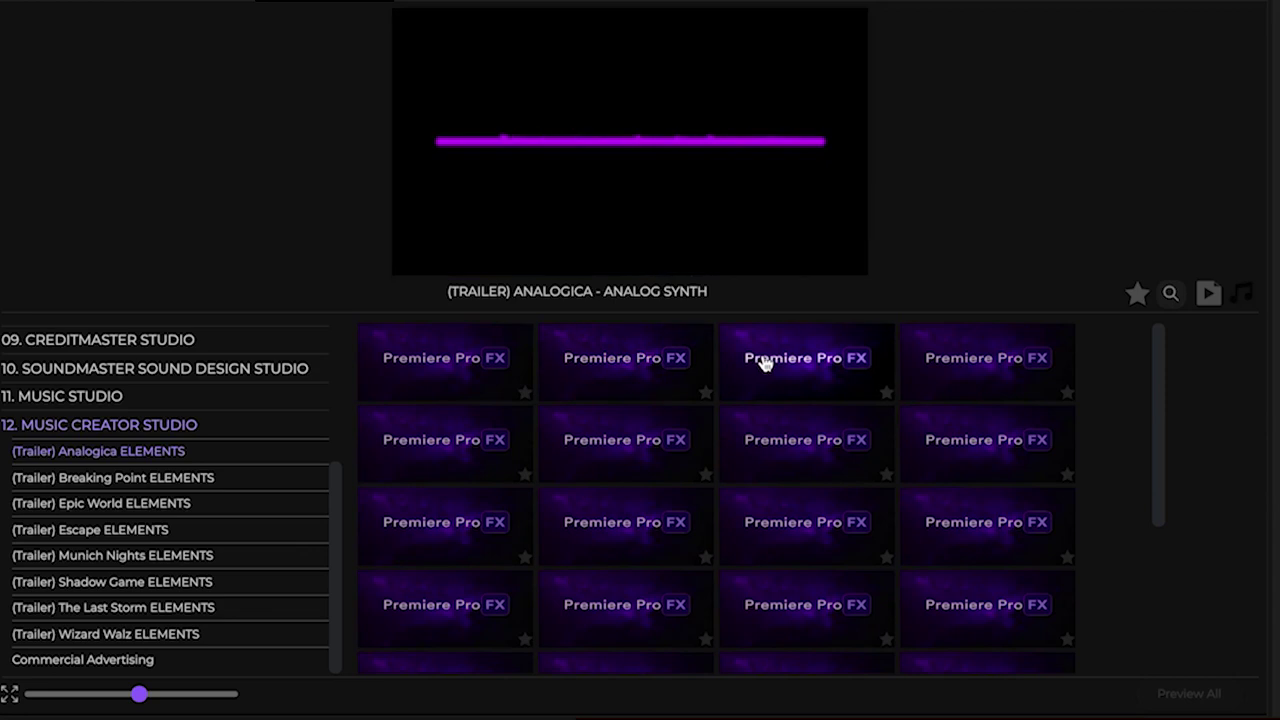
- Add the Epic World Arpeggio, Big Hits and High Groove elements at the sequence start
{"action": "left_click", "coordinate": [114, 505]}
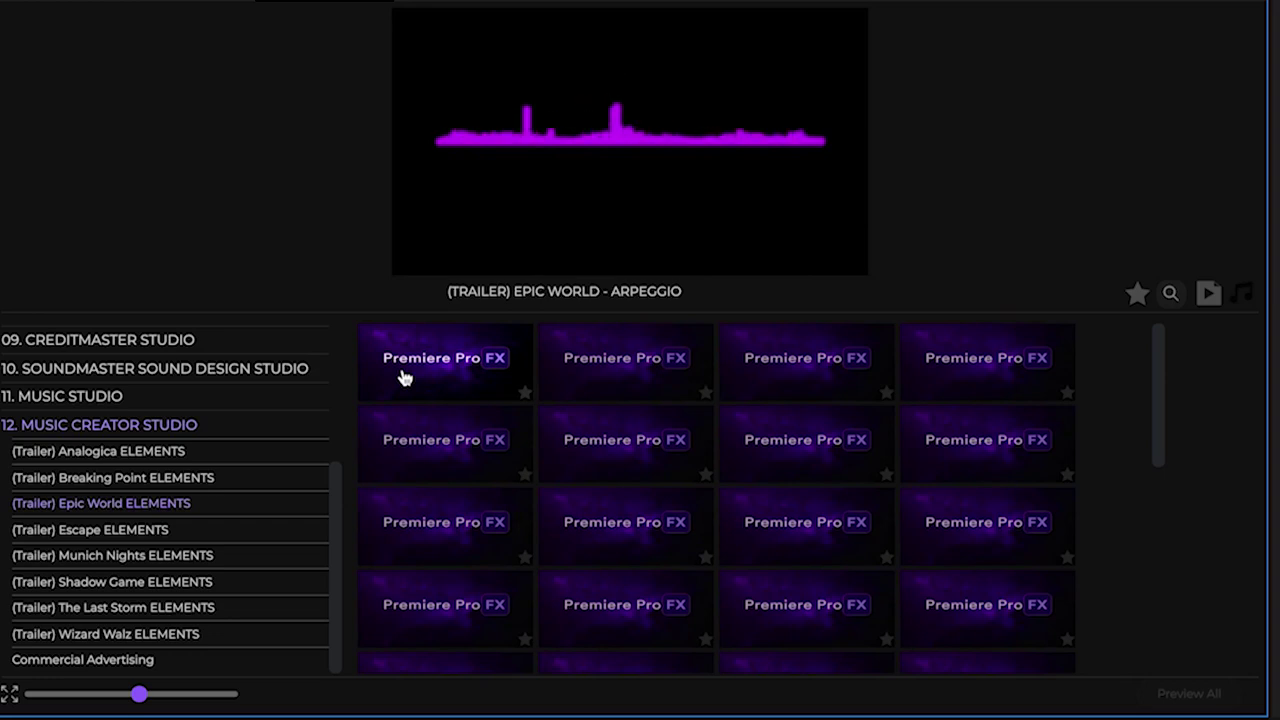
{"action": "double_click", "coordinate": [405, 377]}
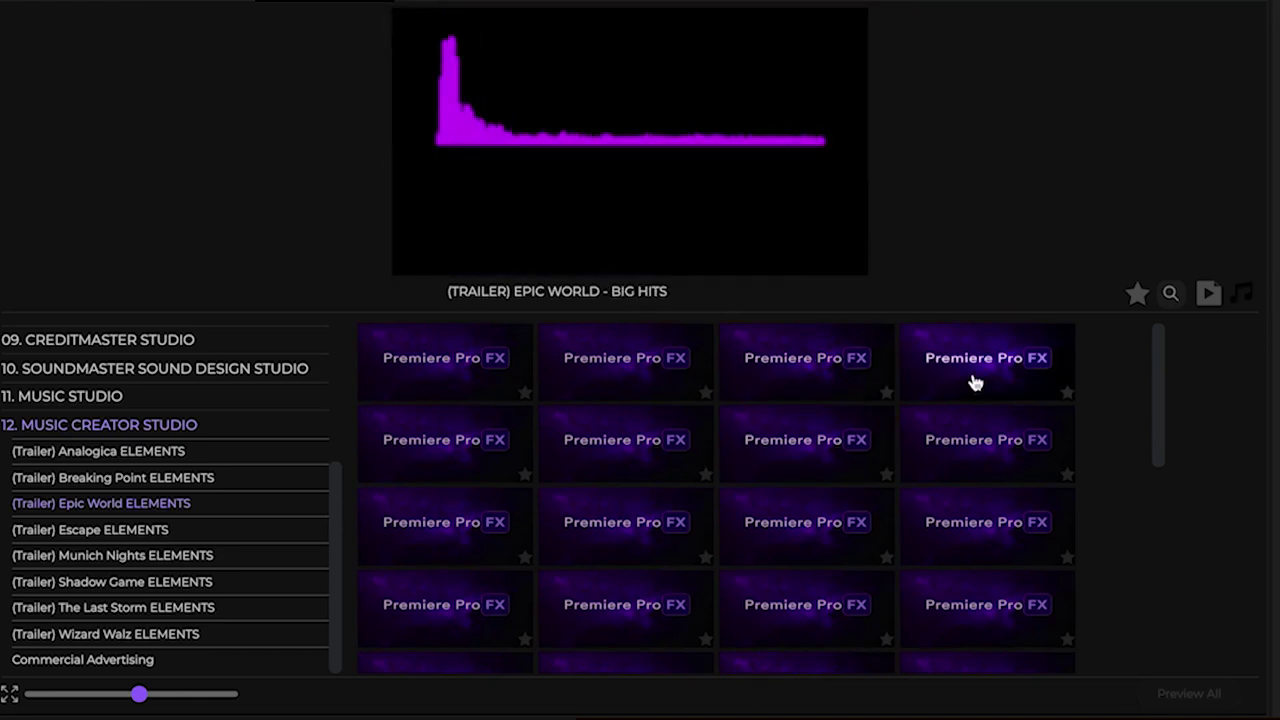
{"action": "double_click", "coordinate": [975, 383]}
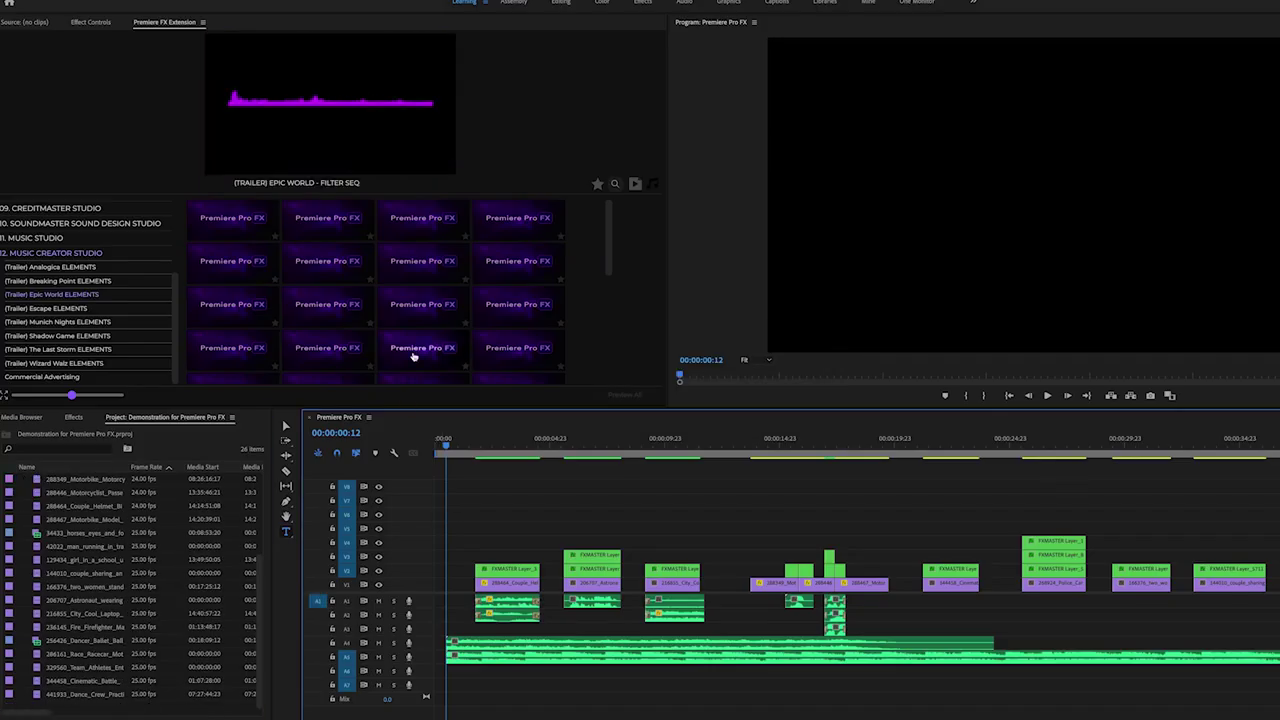
{"action": "scroll", "coordinate": [413, 356], "scroll_direction": "down", "scroll_amount": 2}
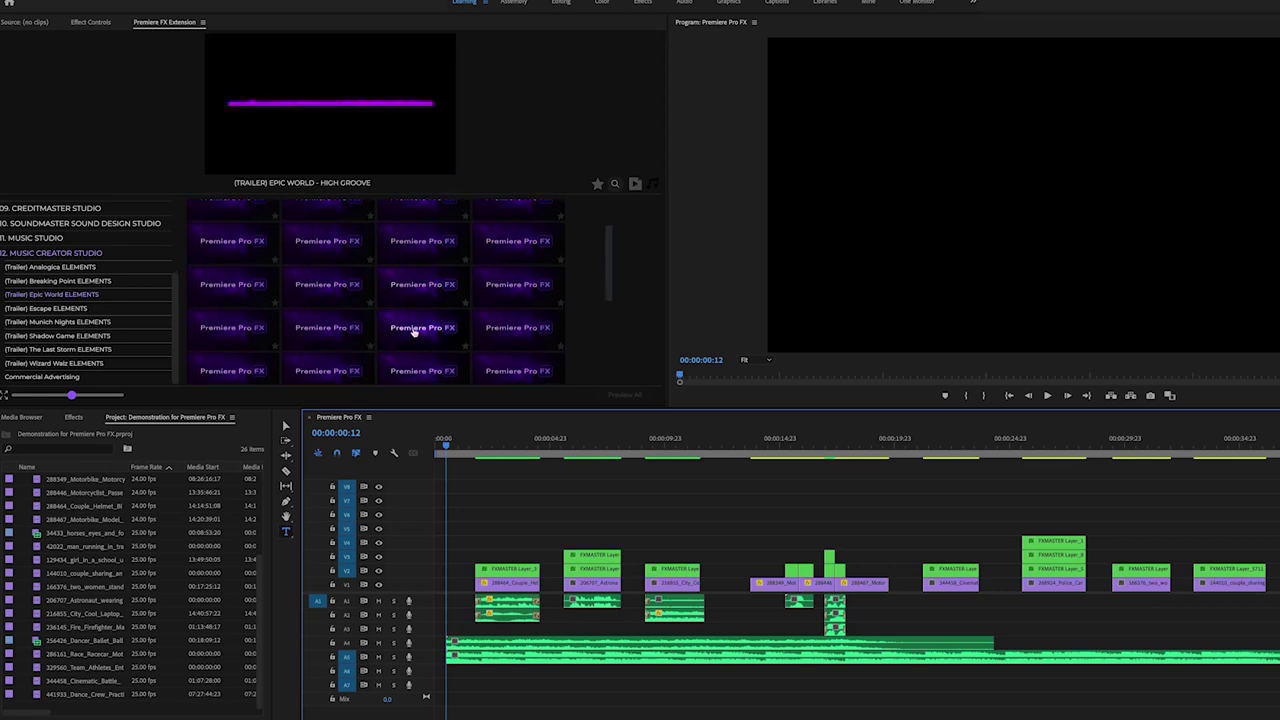
{"action": "left_click_drag", "start_coordinate": [414, 333], "coordinate": [449, 590]}
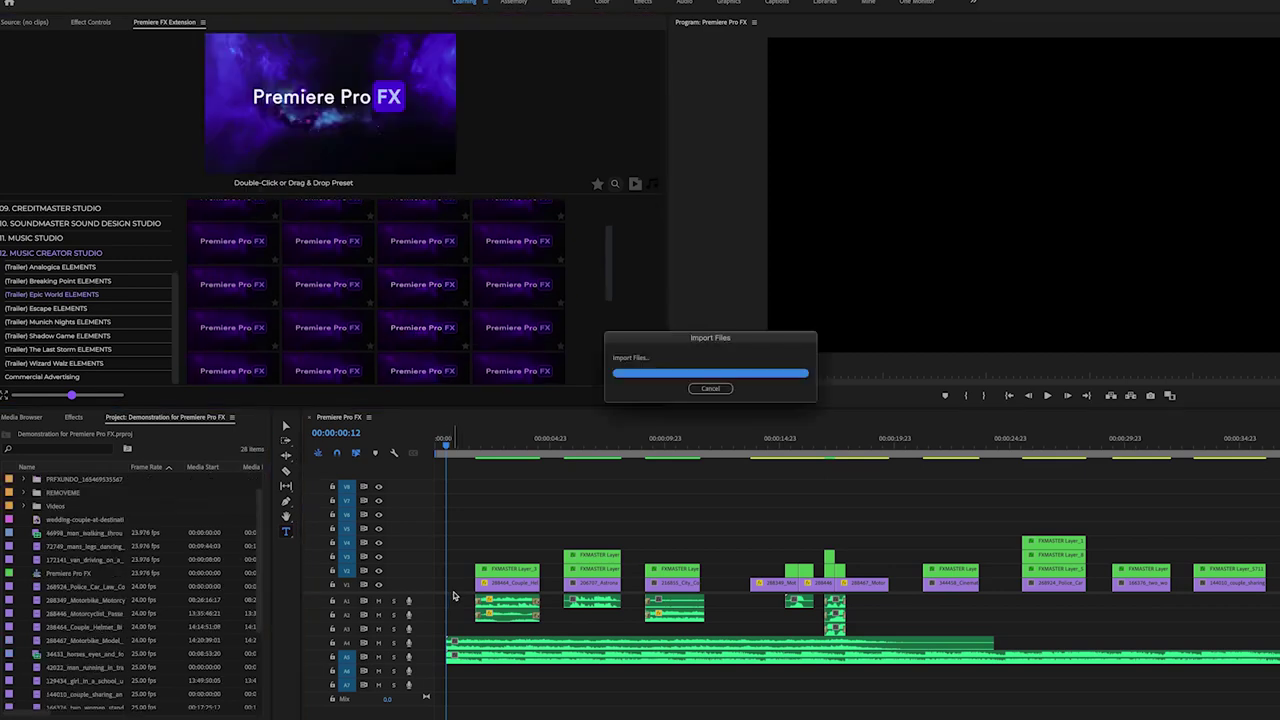